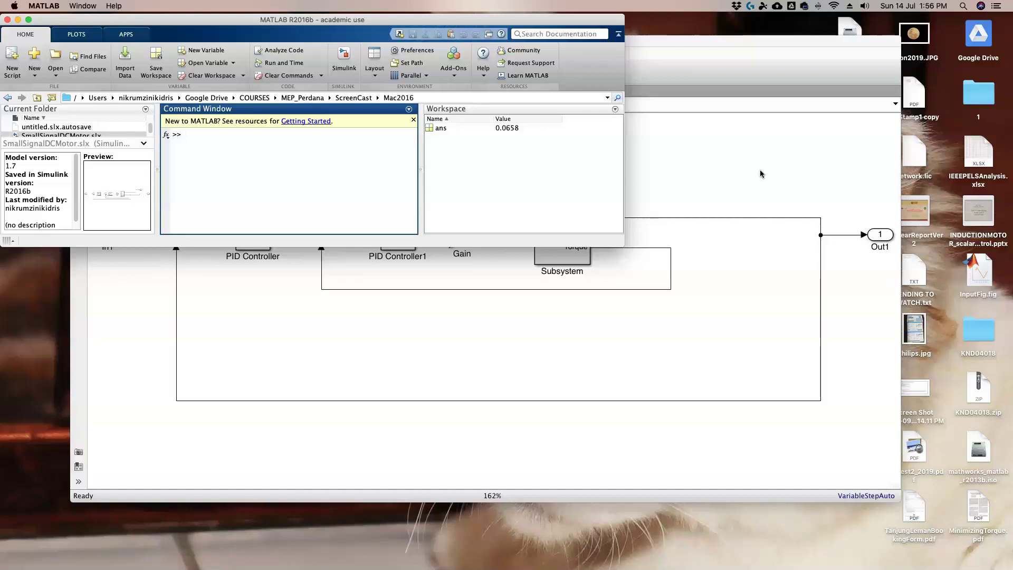
Examine the DC motor subsystem's transfer functions, gains and feedback path, and return to the top-level model.
left_click(619, 323)
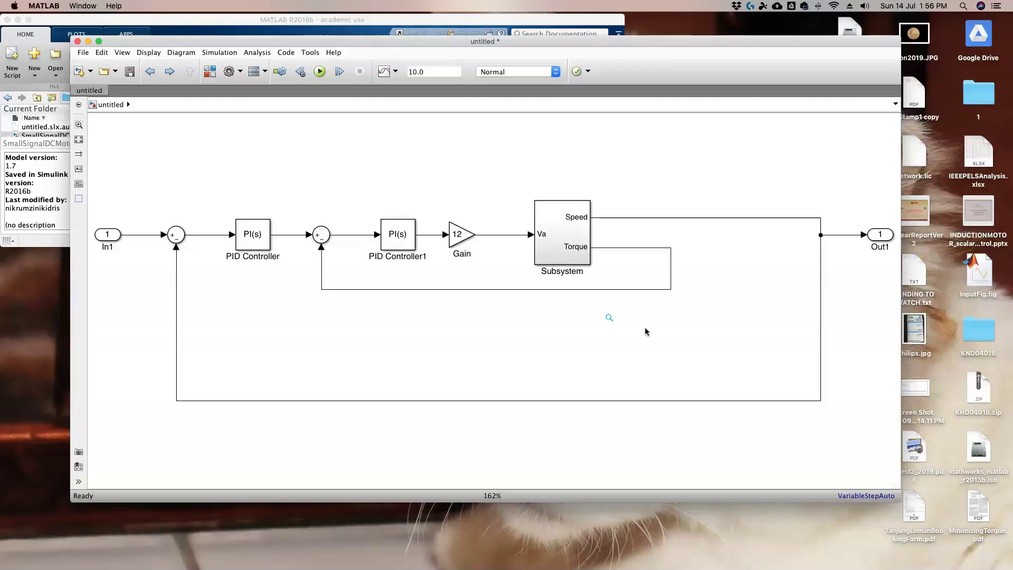
left_click(565, 247)
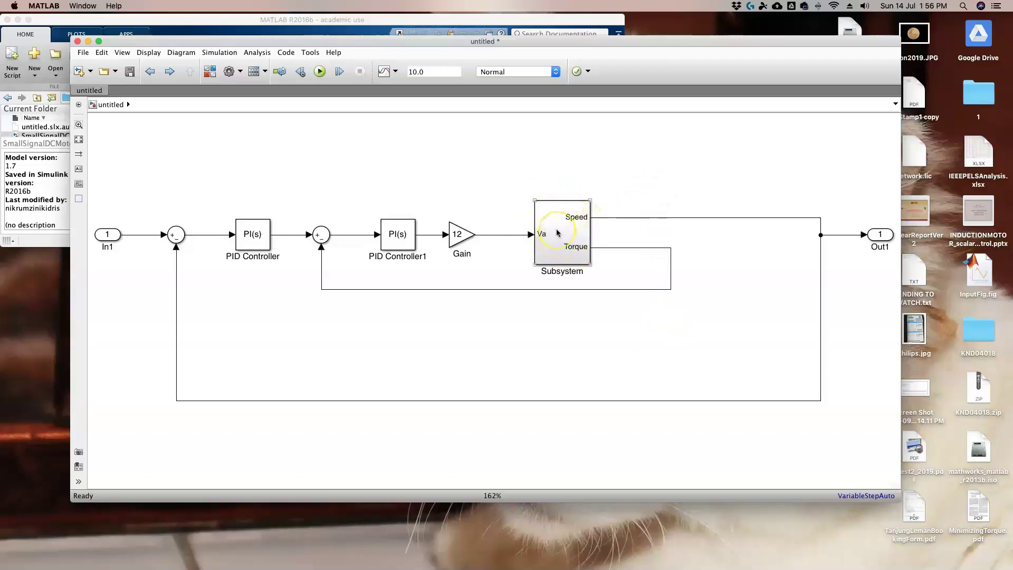
double_click(557, 232)
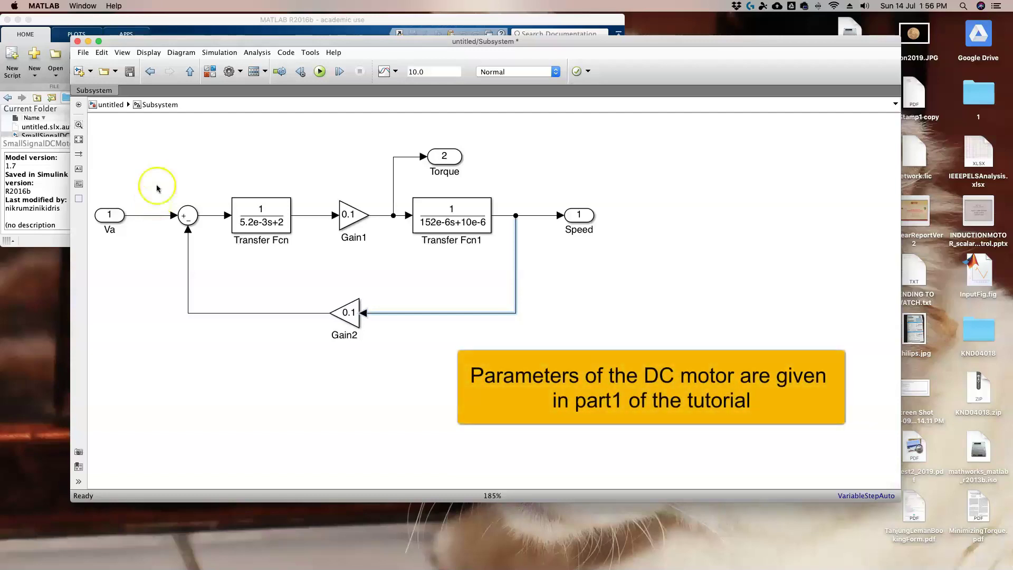
left_click(262, 230)
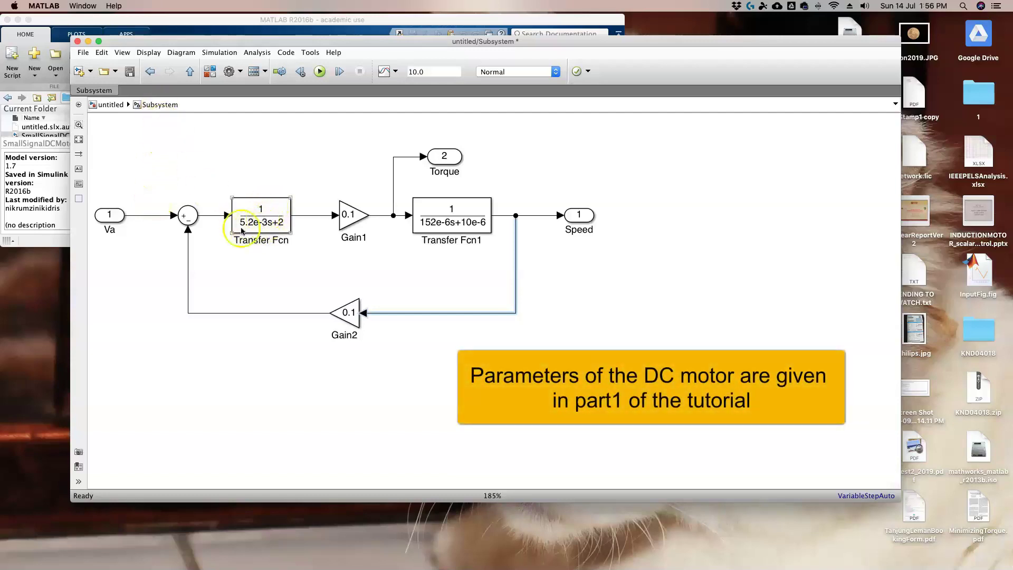
left_click(348, 219)
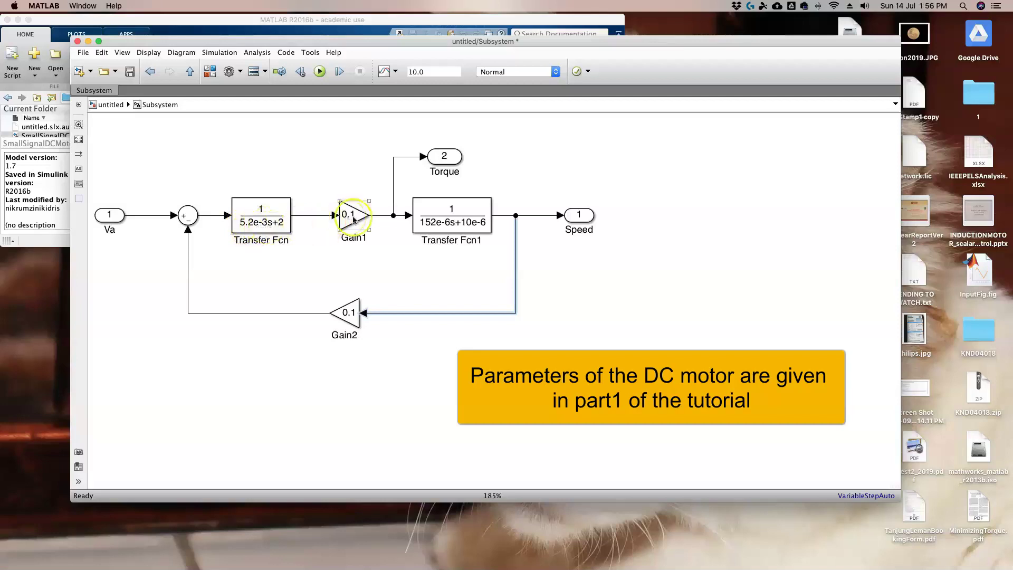
left_click(442, 227)
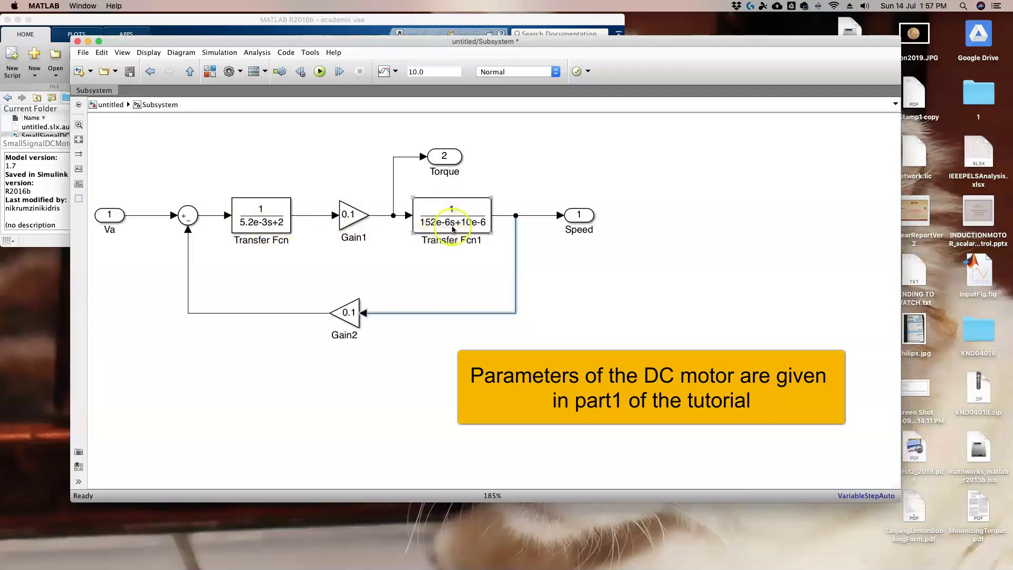
left_click(350, 319)
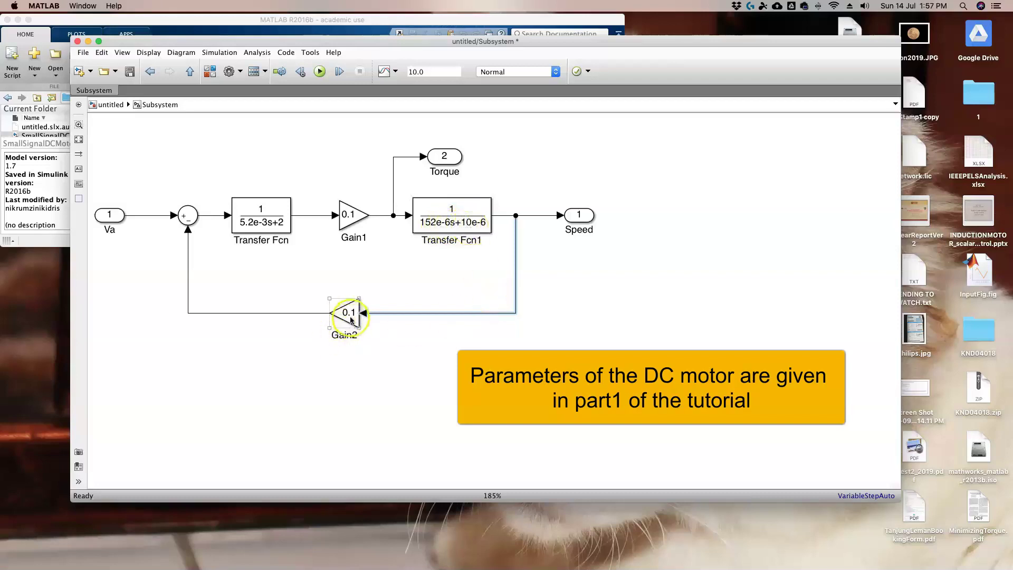
left_click(274, 318)
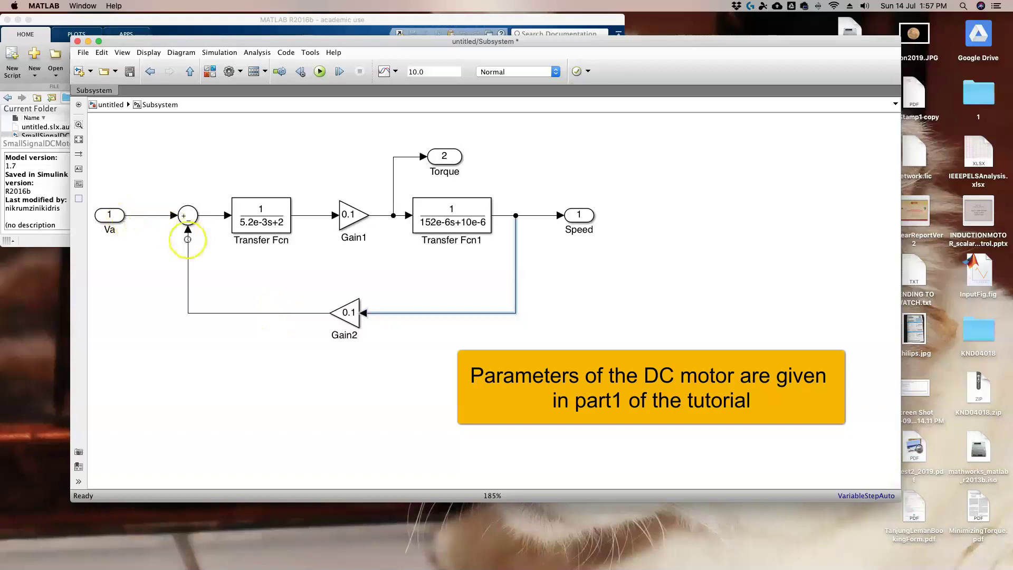
left_click(250, 221)
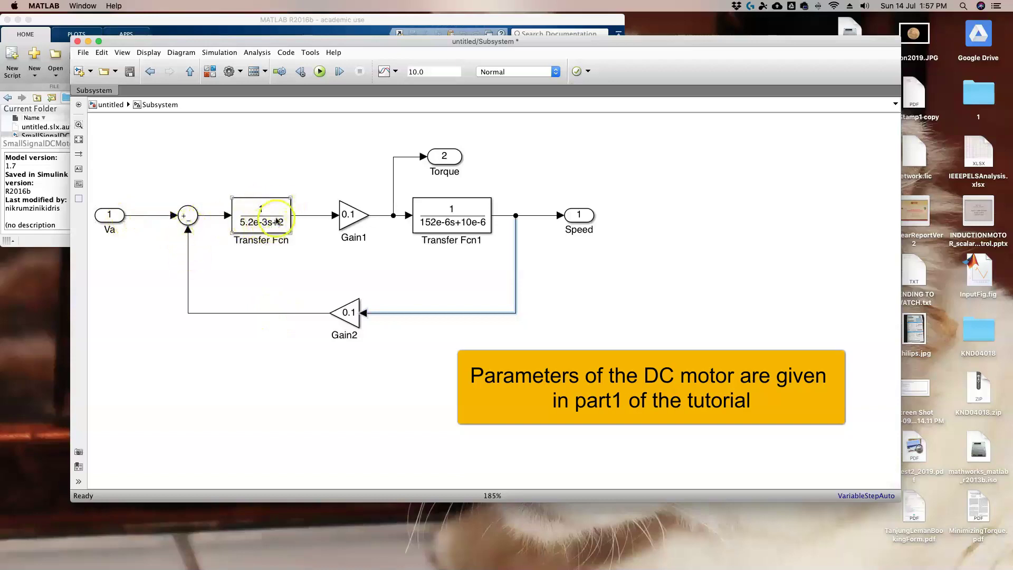
left_click(304, 218)
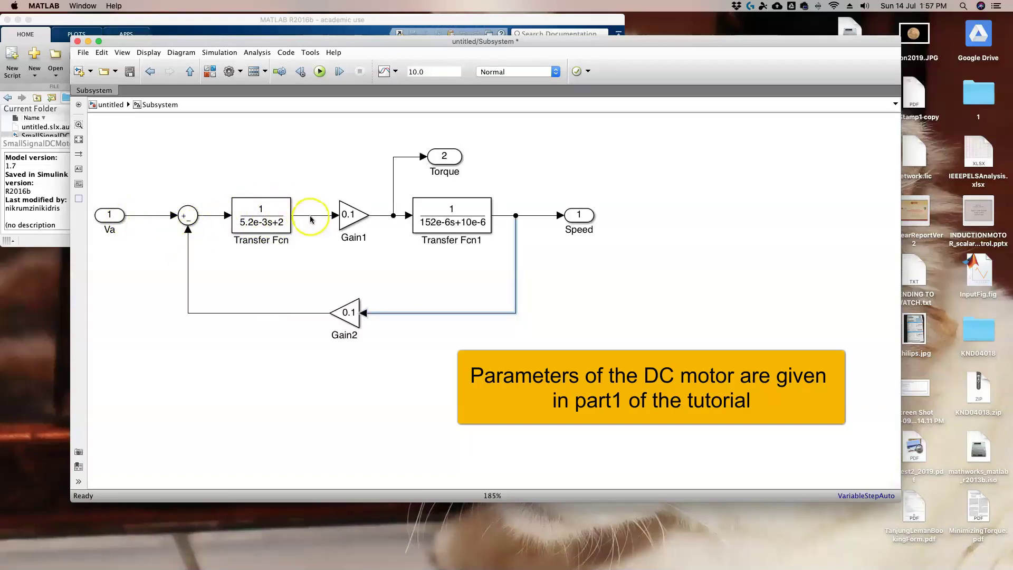
left_click(351, 213)
left_click(378, 217)
left_click(448, 214)
left_click(462, 227)
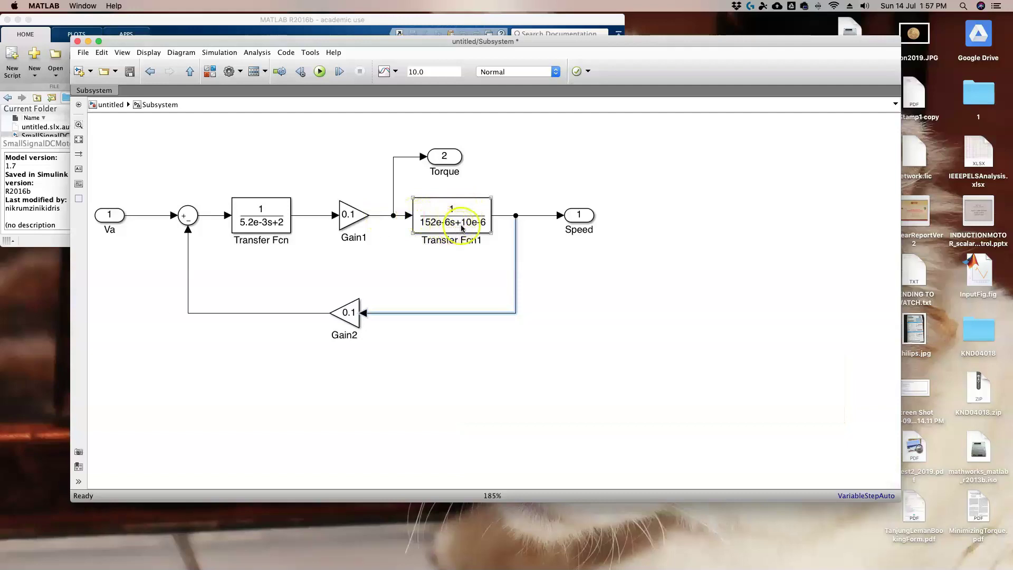
left_click(516, 214)
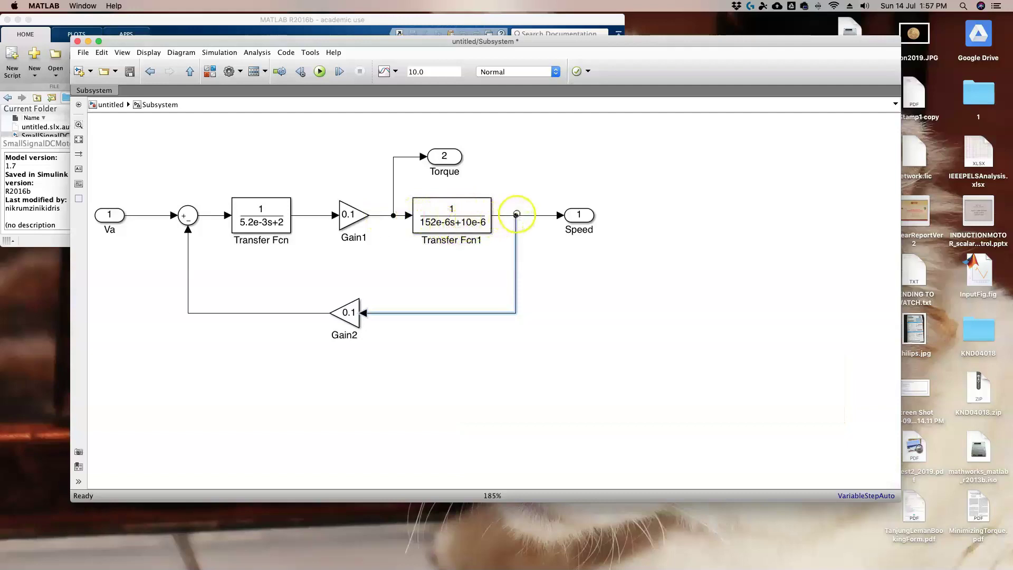
left_click(150, 71)
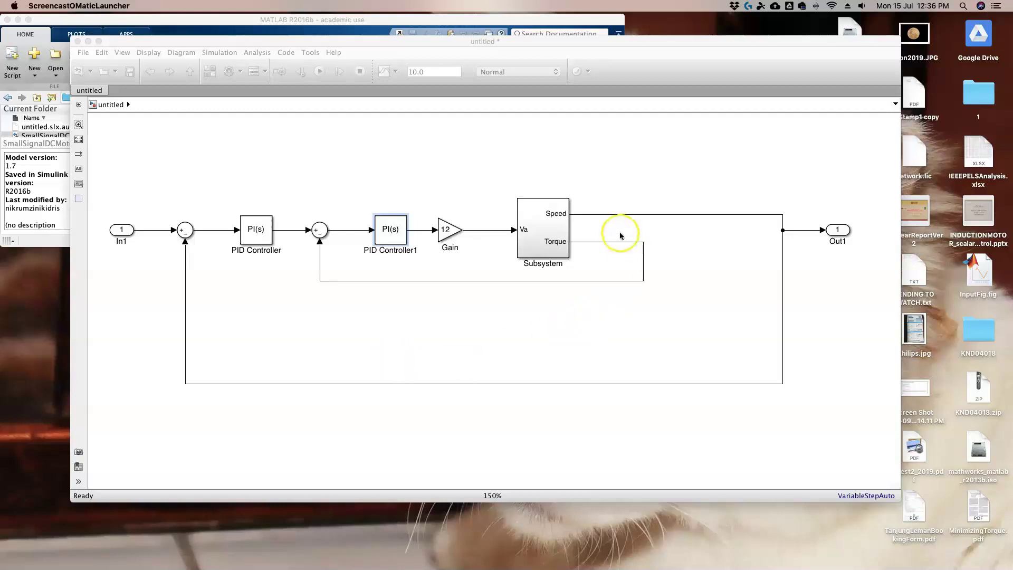
Review the parameters of the inner-loop PID Controller1 block and close them without changes.
left_click(392, 231)
double_click(392, 231)
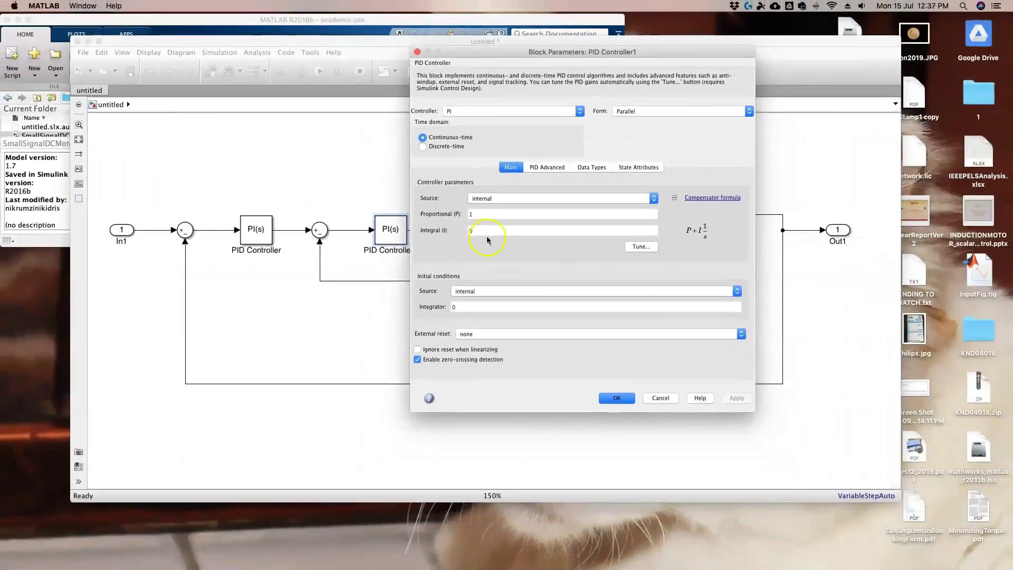
left_click(616, 398)
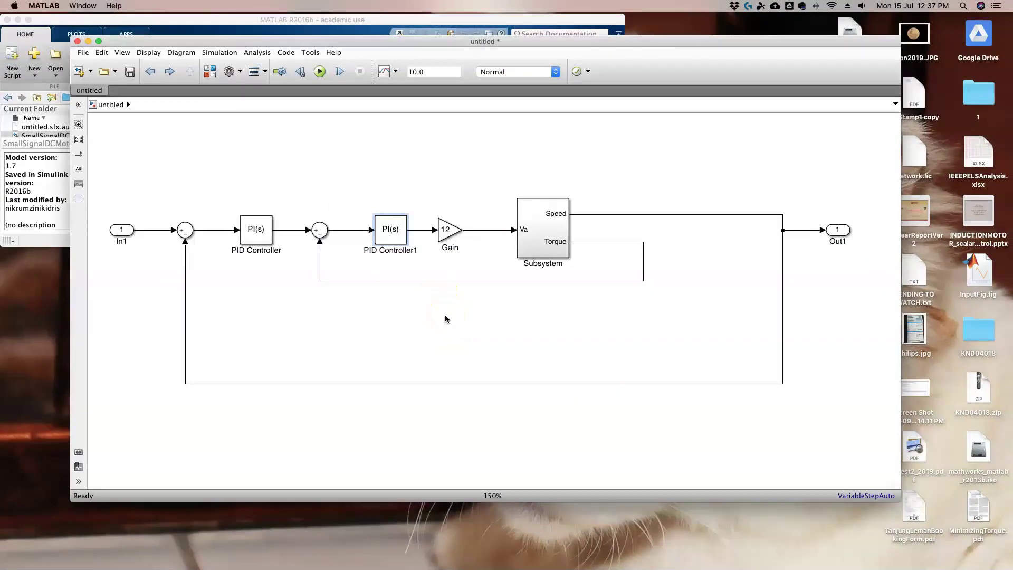
Open the Control System Designer for the model and move its Edit Architecture dialog clear of the Data Browser.
left_click(257, 53)
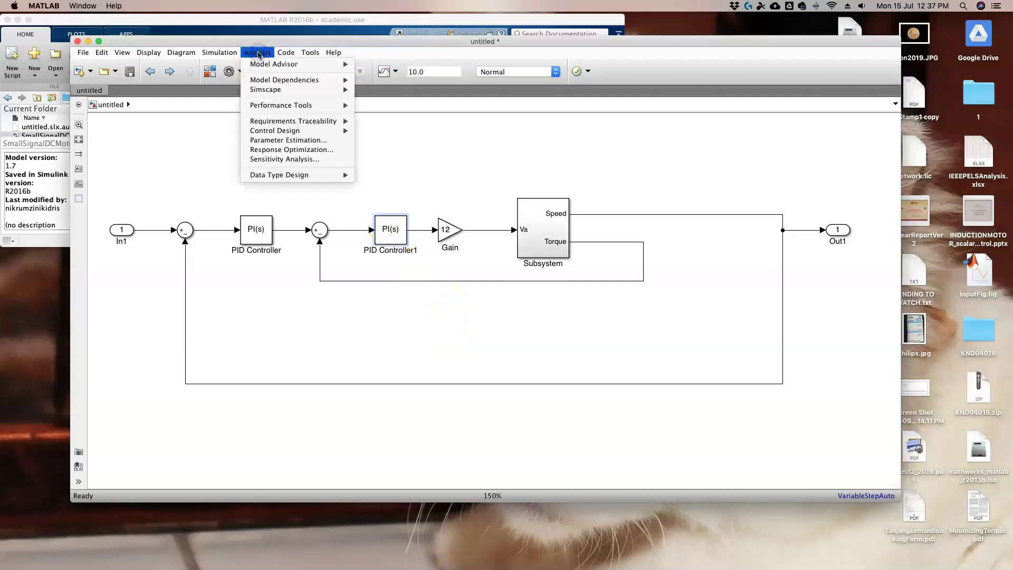
mouse_move(296, 131)
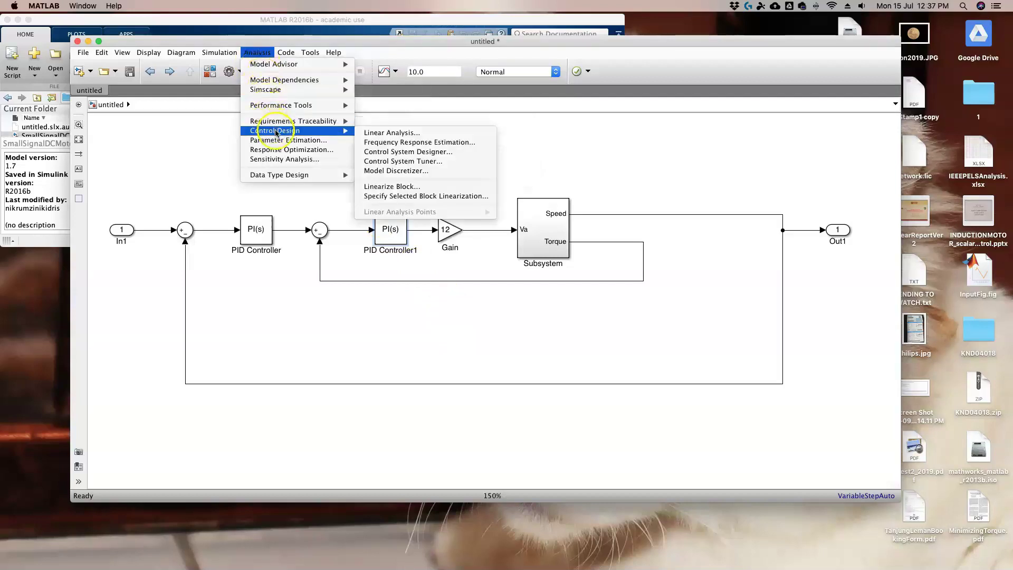
left_click(382, 152)
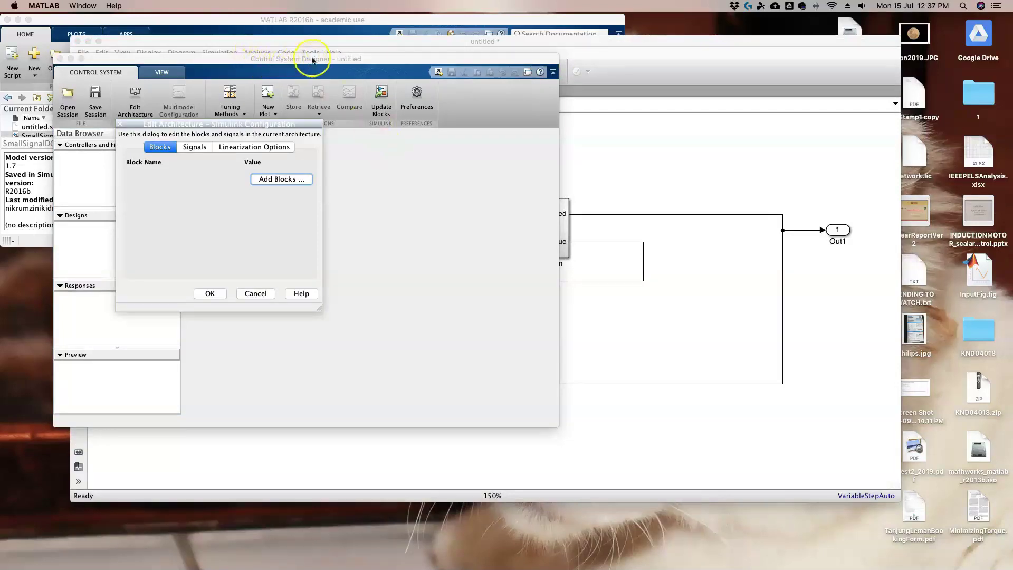
left_click_drag(219, 124, 392, 173)
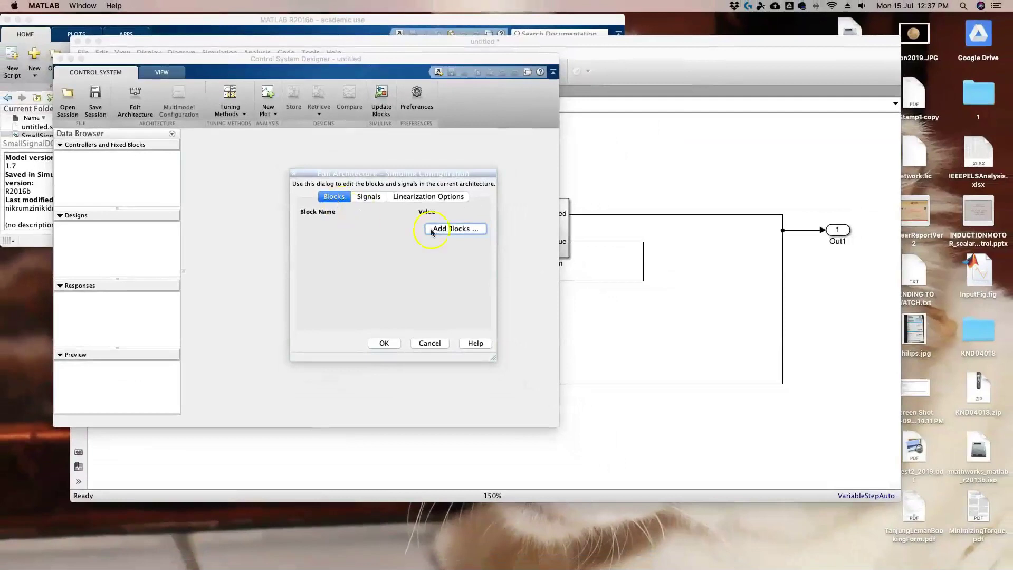
Check the inner-loop controller in the model and add PID Controller1 as the block to tune in the architecture.
left_click(672, 309)
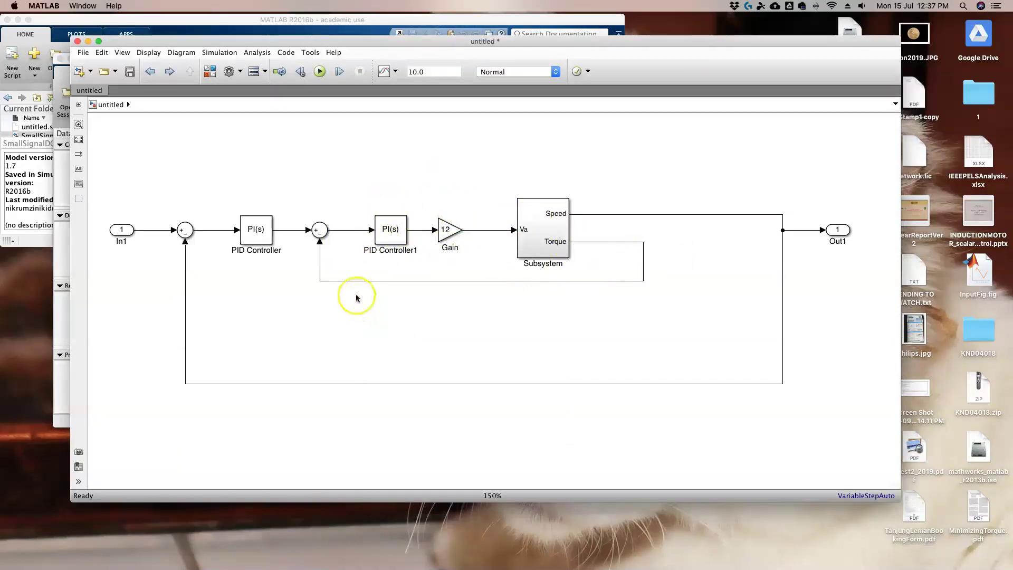
key("ctrl+Up")
key("ctrl+Up")
left_click(390, 230)
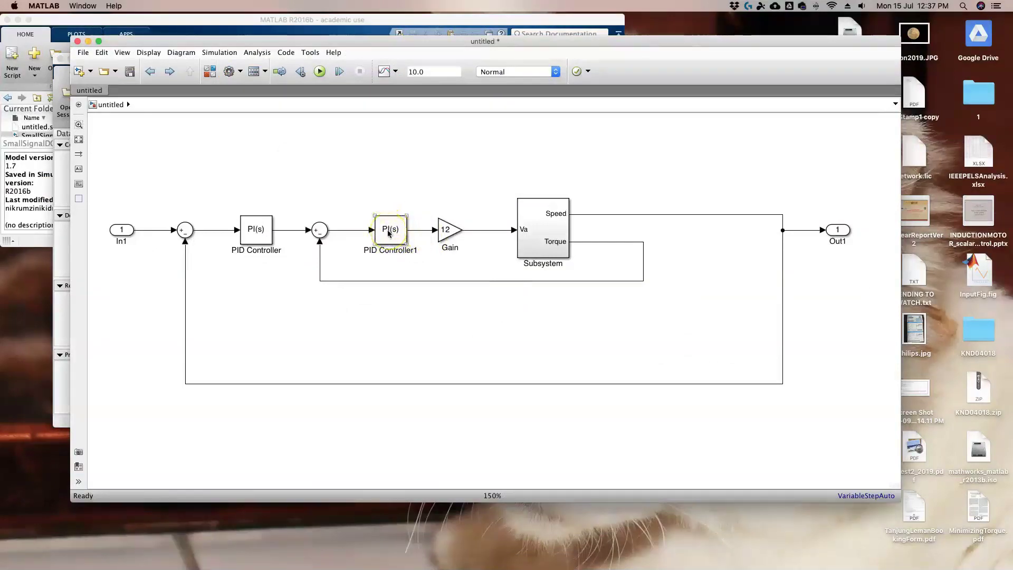
key("ctrl+Up")
left_click(387, 231)
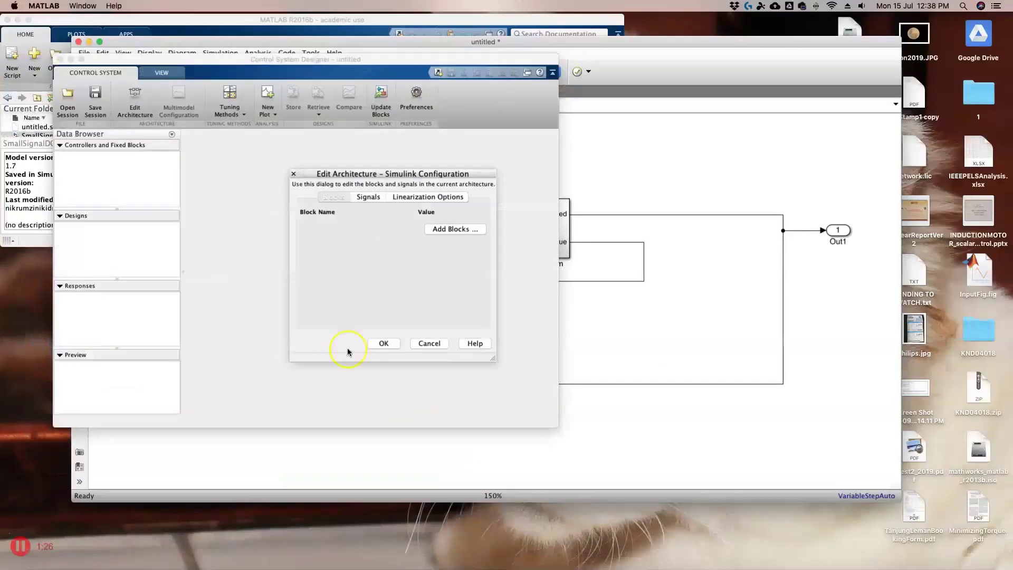
left_click(444, 230)
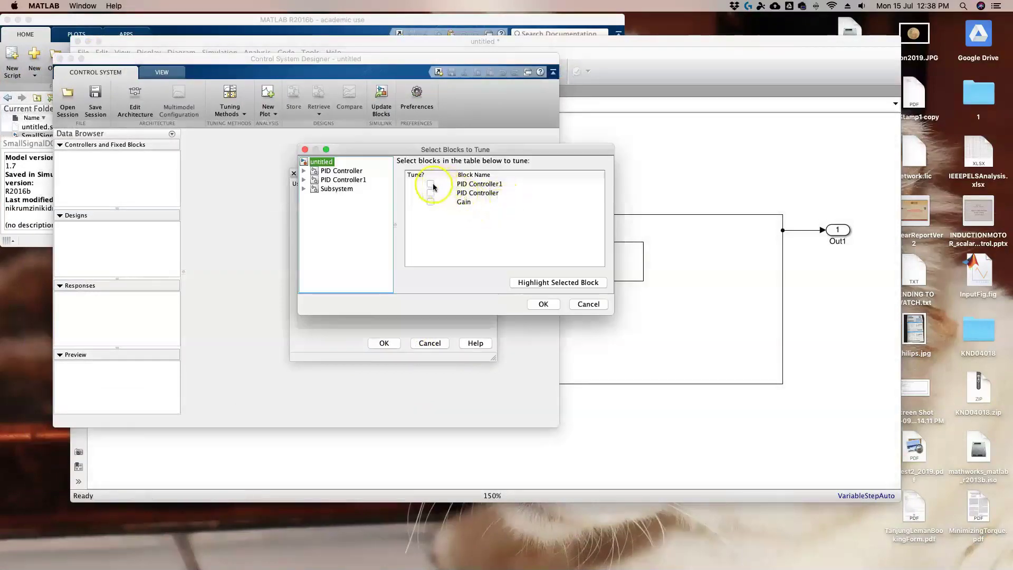
left_click(430, 184)
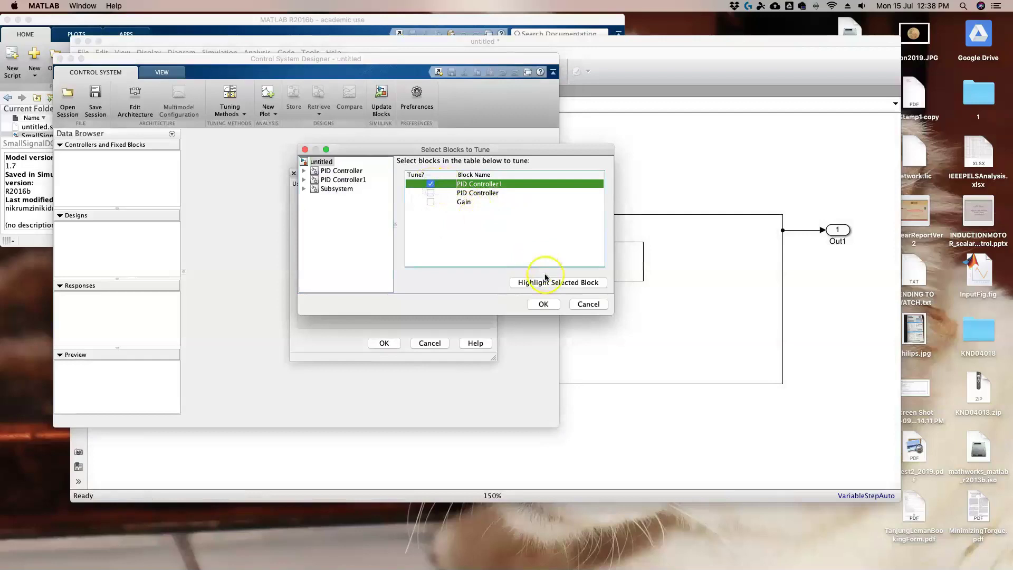
left_click(543, 303)
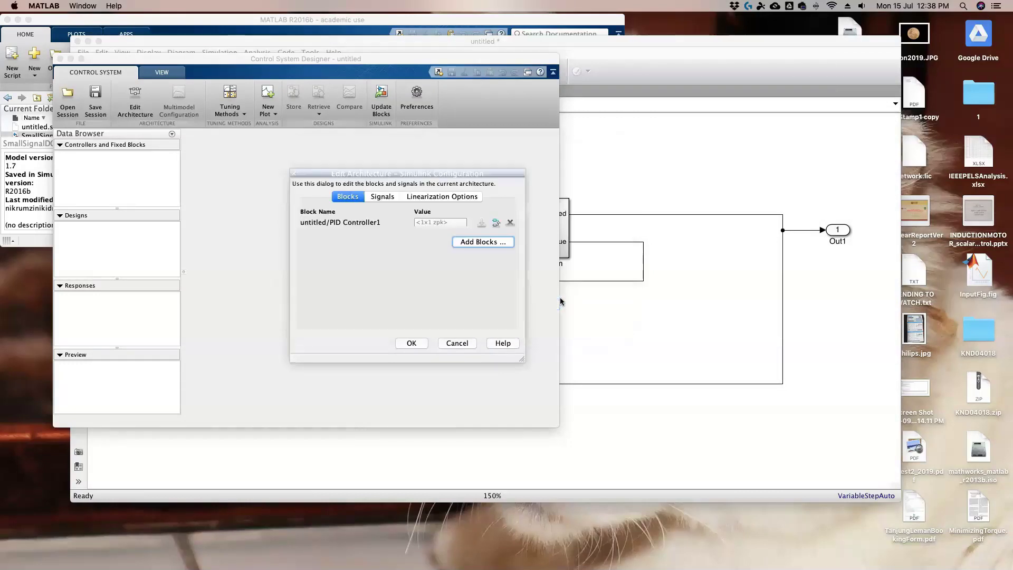
Add the outer-loop summing junction's output signal, untitled/Sum/1, as a loop opening and apply the architecture configuration.
left_click(381, 199)
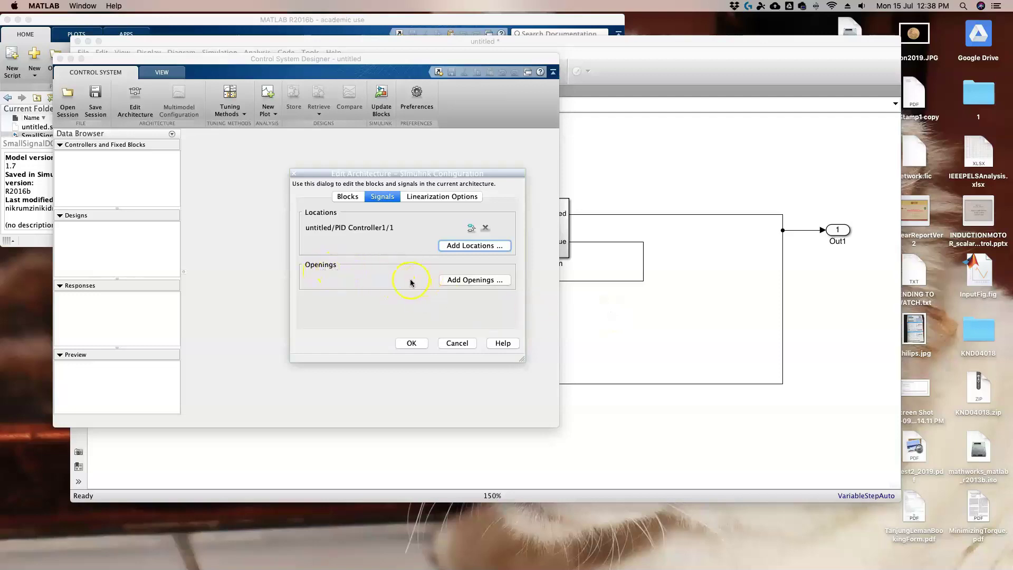
left_click(623, 322)
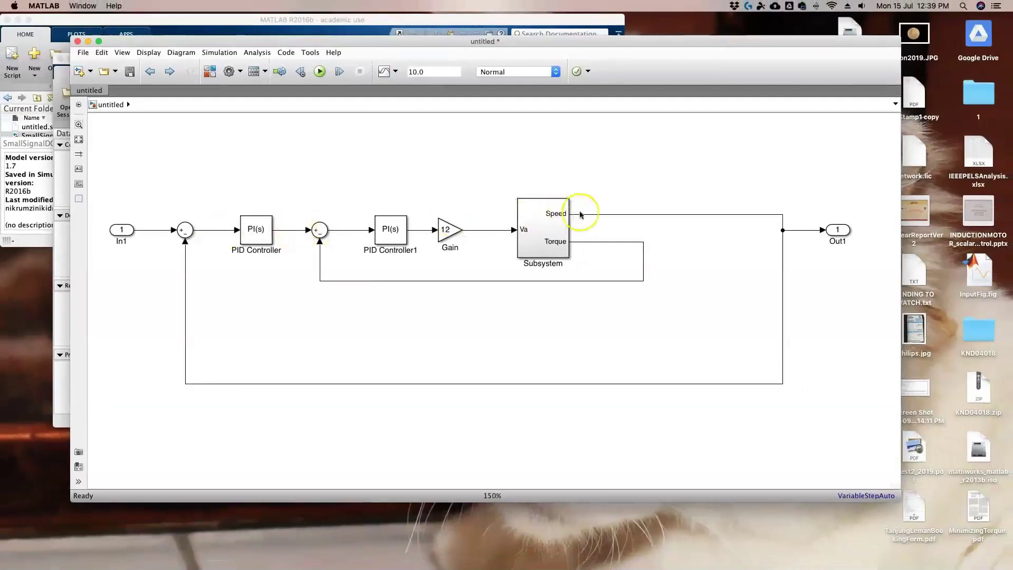
left_click(548, 242)
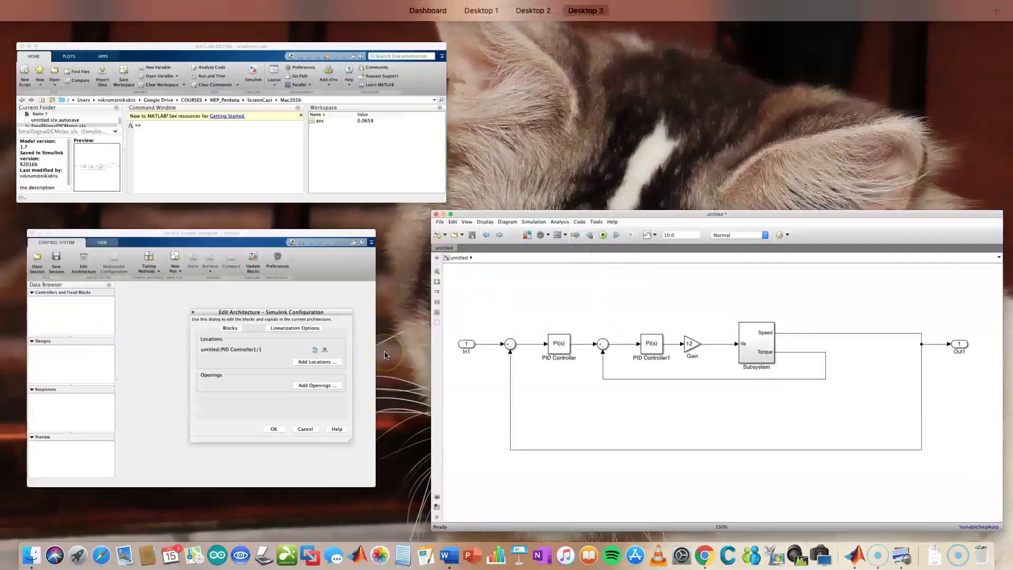
key("ctrl+Up")
left_click(384, 355)
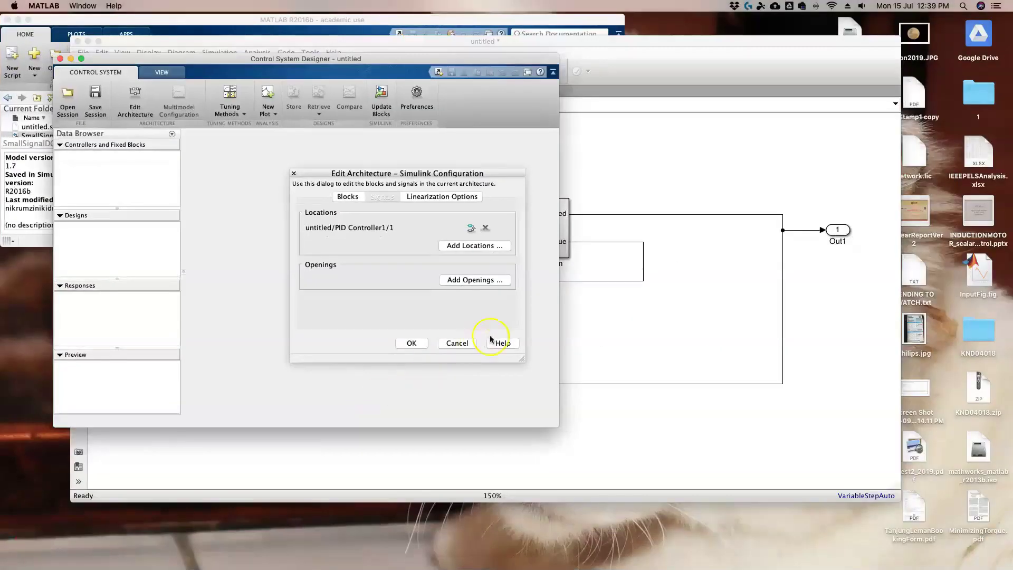
left_click(478, 281)
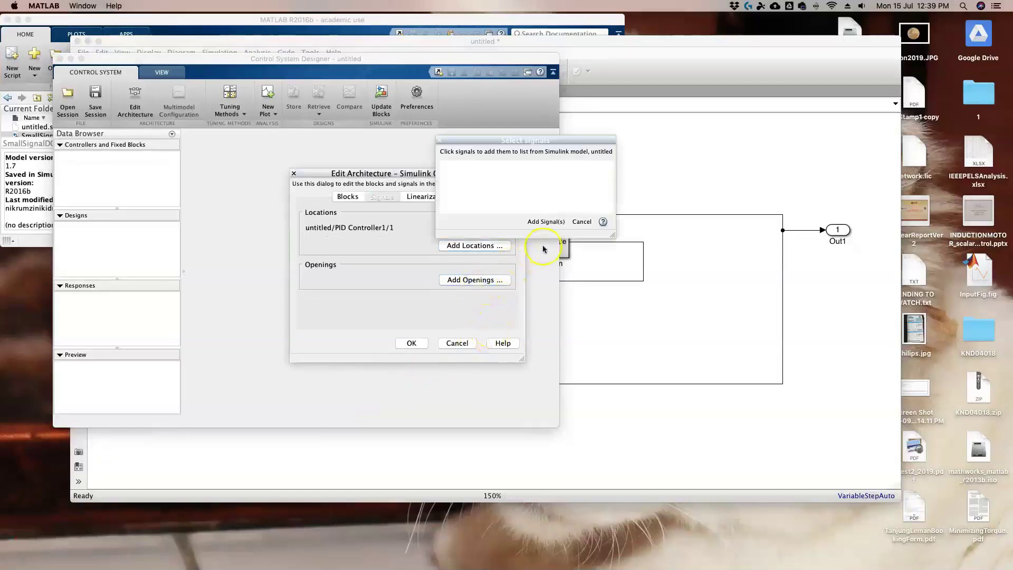
left_click(601, 315)
left_click(214, 248)
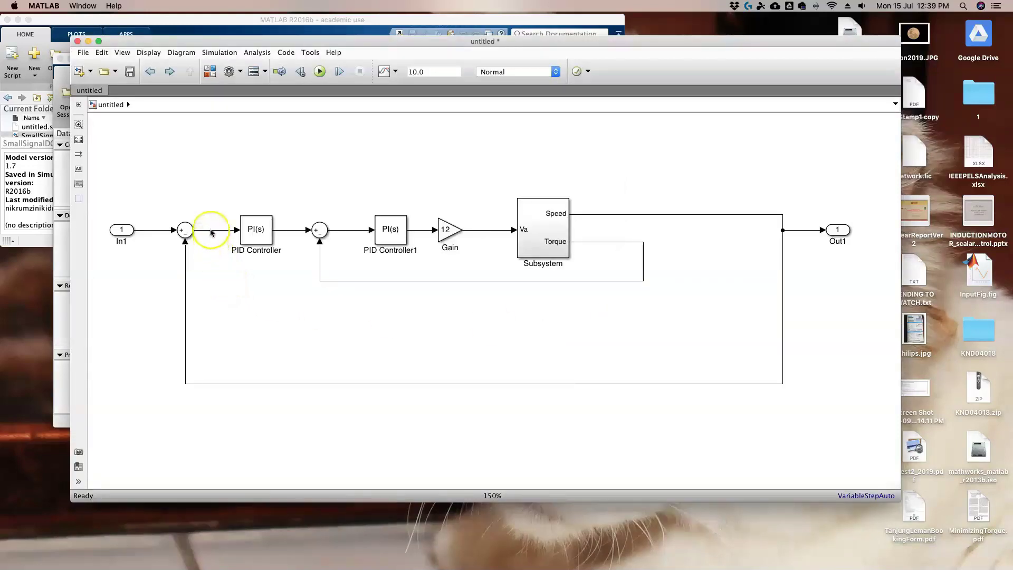
key("ctrl+Up")
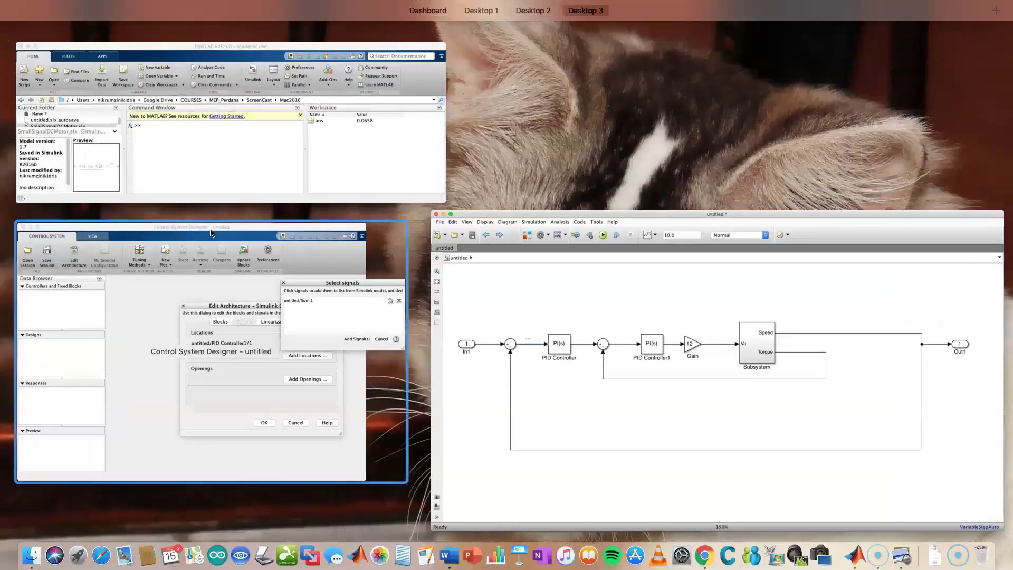
left_click(362, 312)
left_click(485, 198)
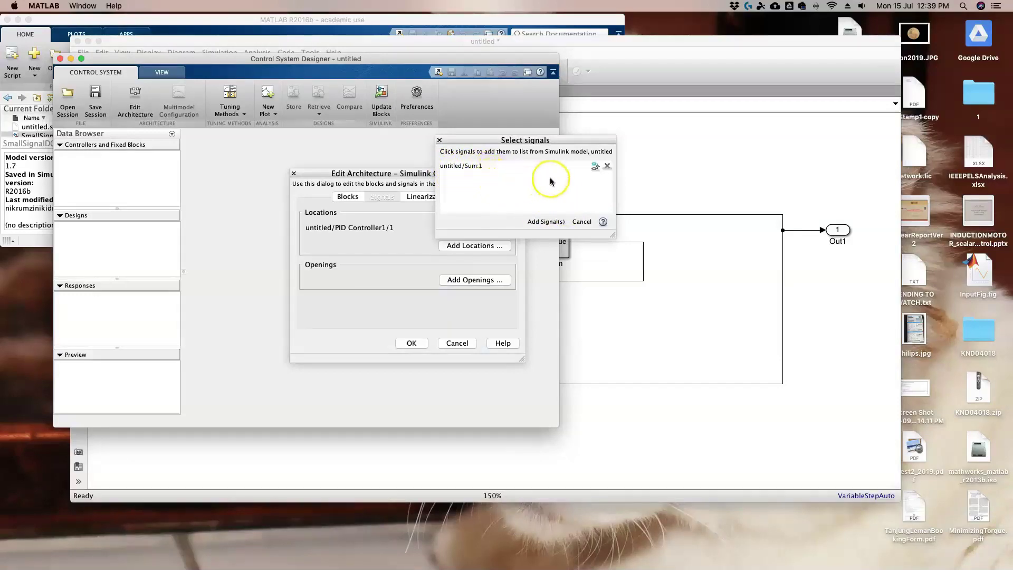
left_click(548, 222)
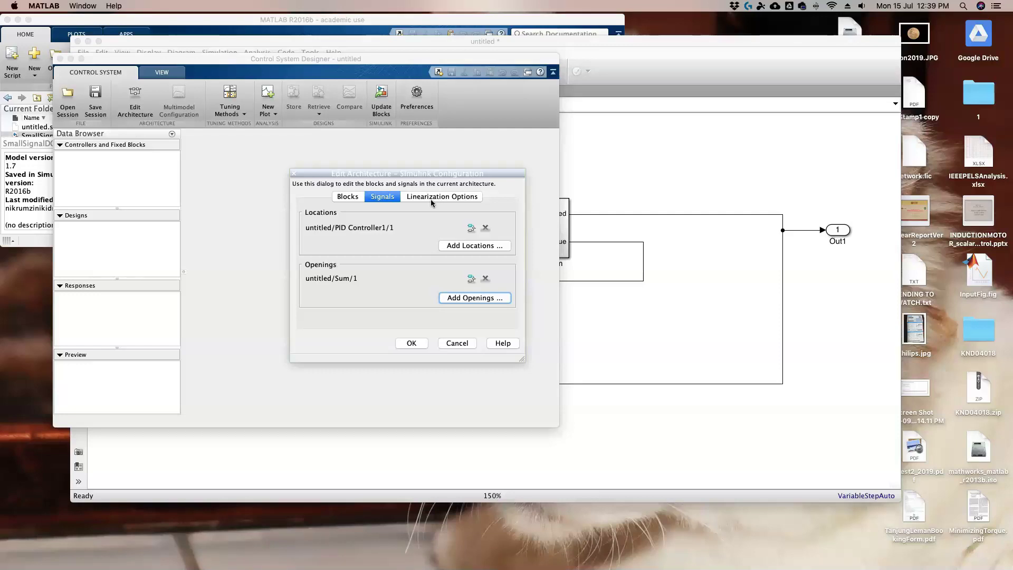
left_click(413, 343)
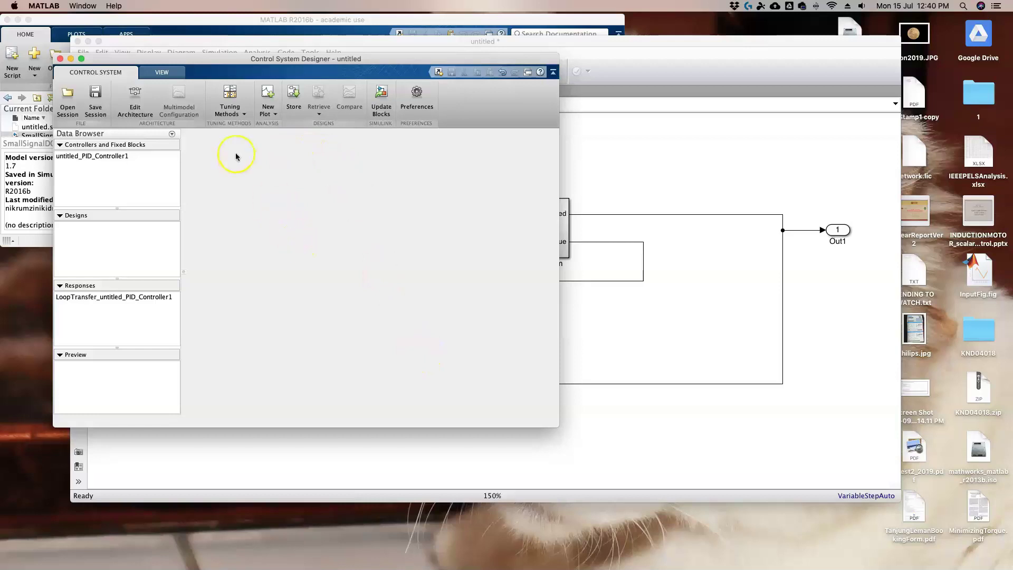
Open a Bode Editor for graphical tuning of the LoopTransfer_untitled_PID_Controller1 response.
left_click(242, 111)
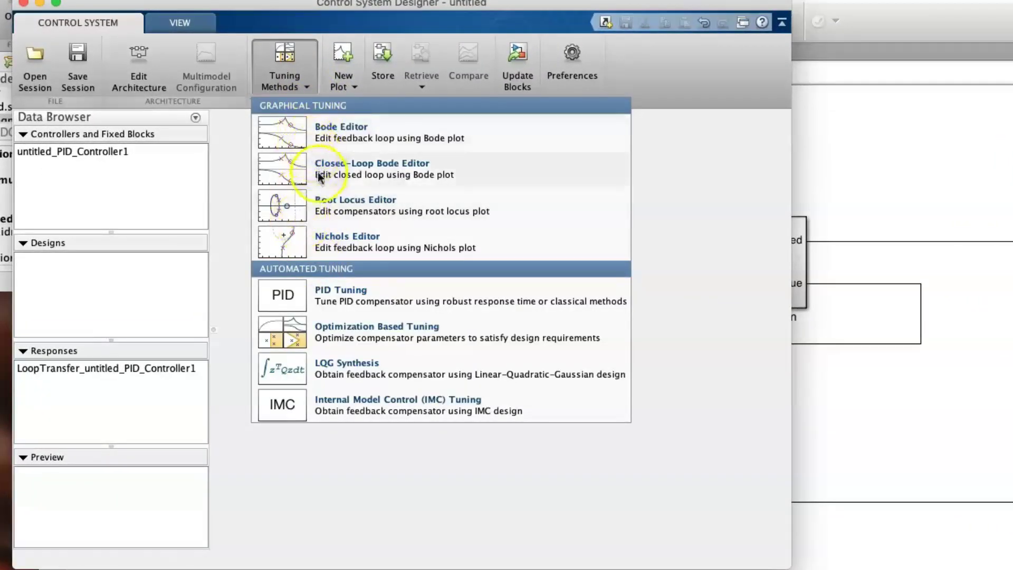
left_click(286, 135)
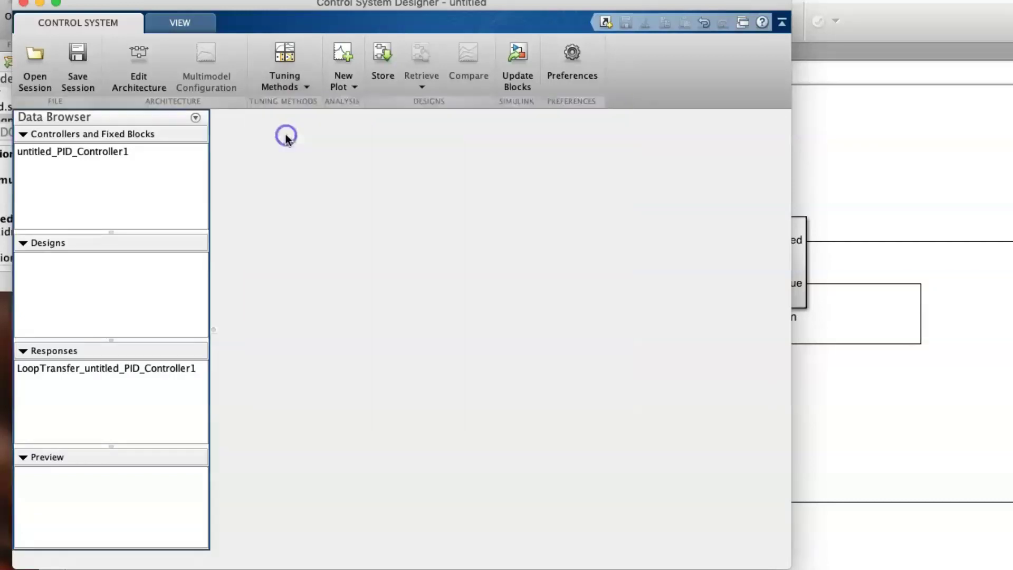
left_click(374, 220)
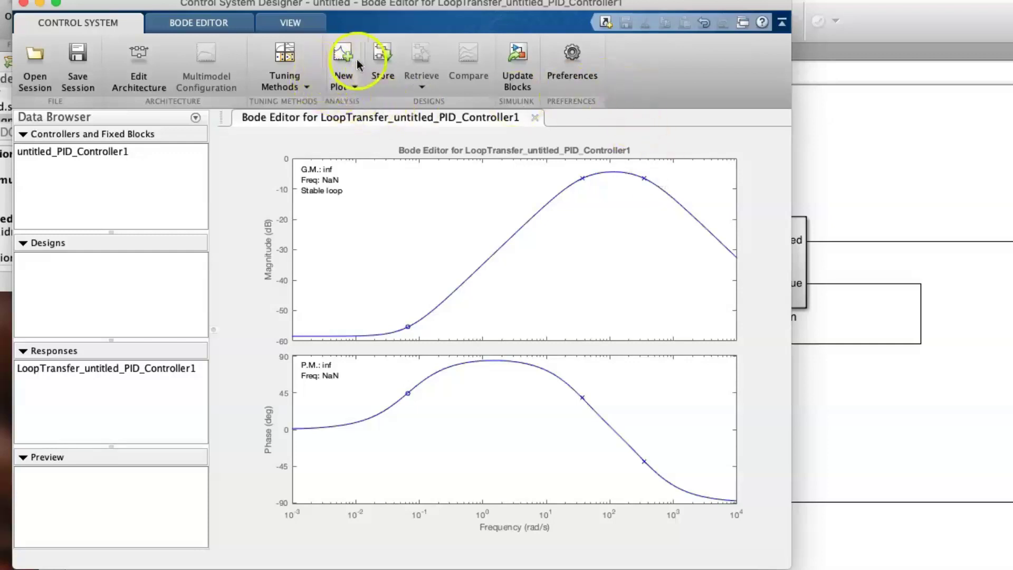
Plot a pole/zero map of LoopTransfer_untitled_PID_Controller1 and read the values of its two poles and its zero.
left_click(348, 80)
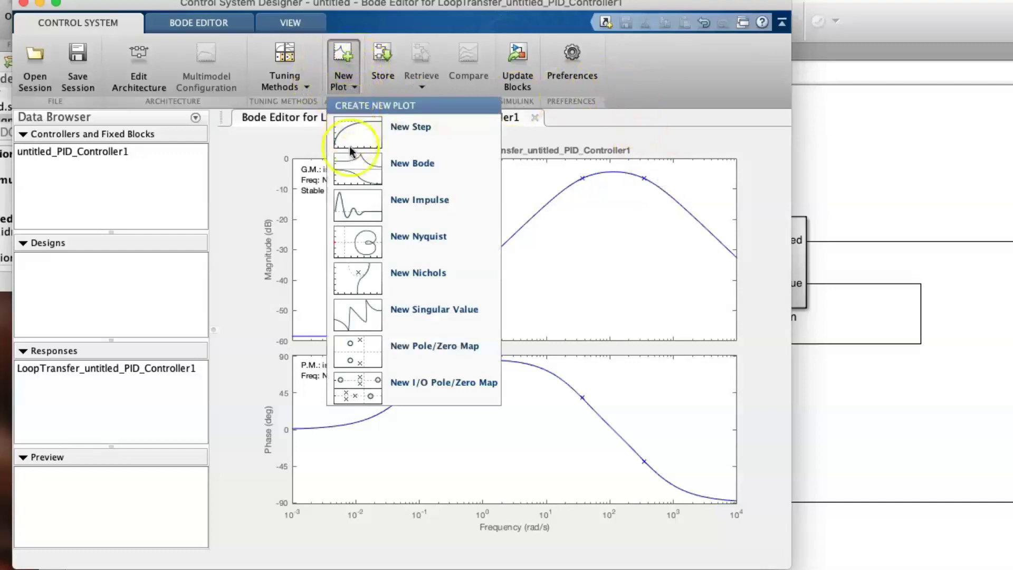
left_click(362, 352)
left_click(463, 227)
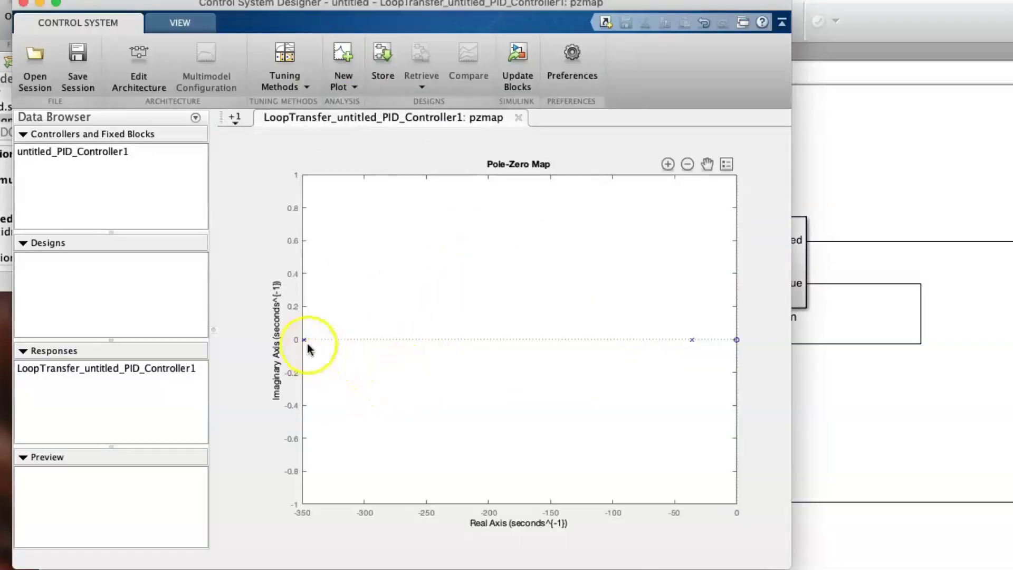
mouse_move(304, 339)
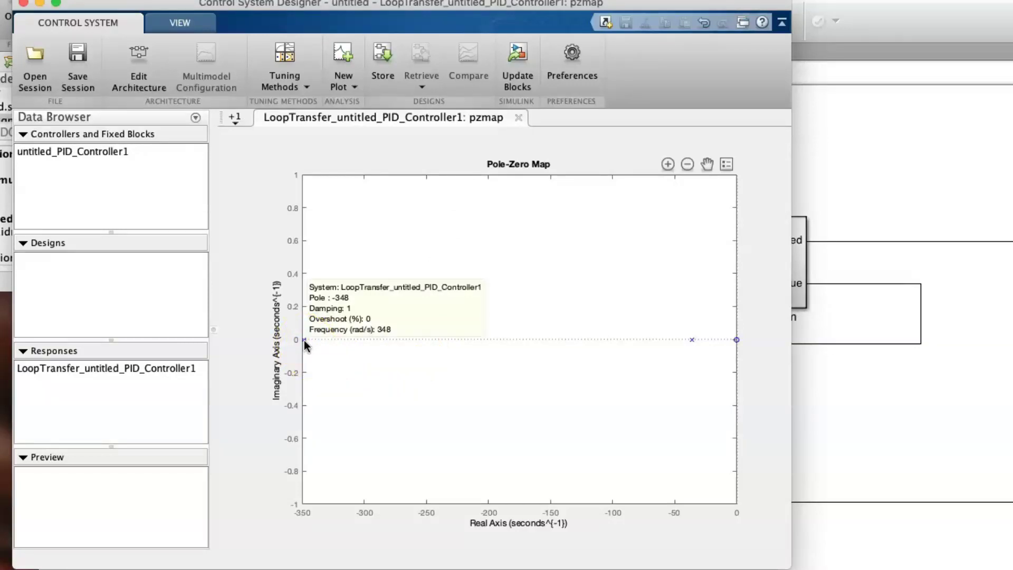
left_click(692, 340)
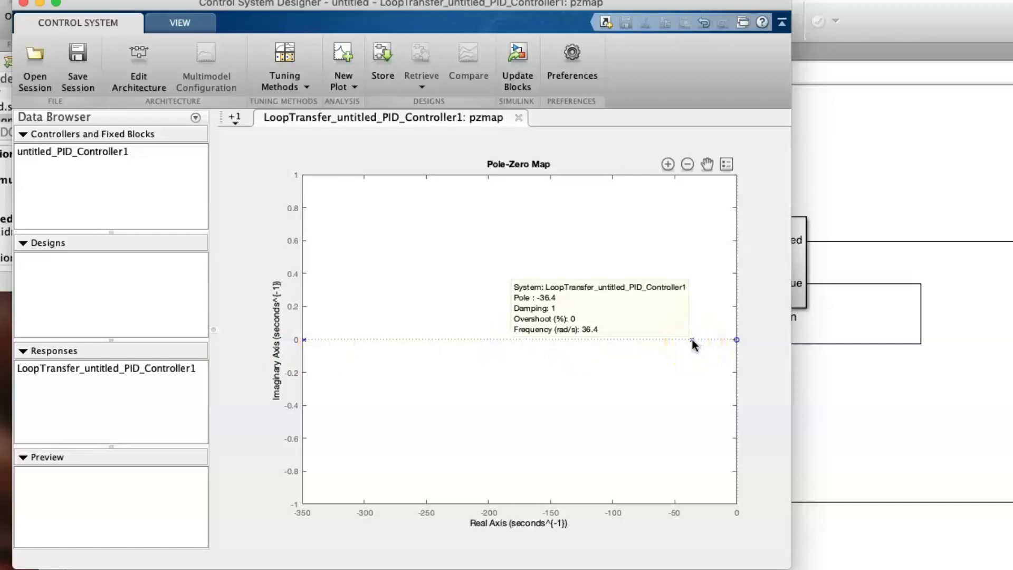
left_click(737, 340)
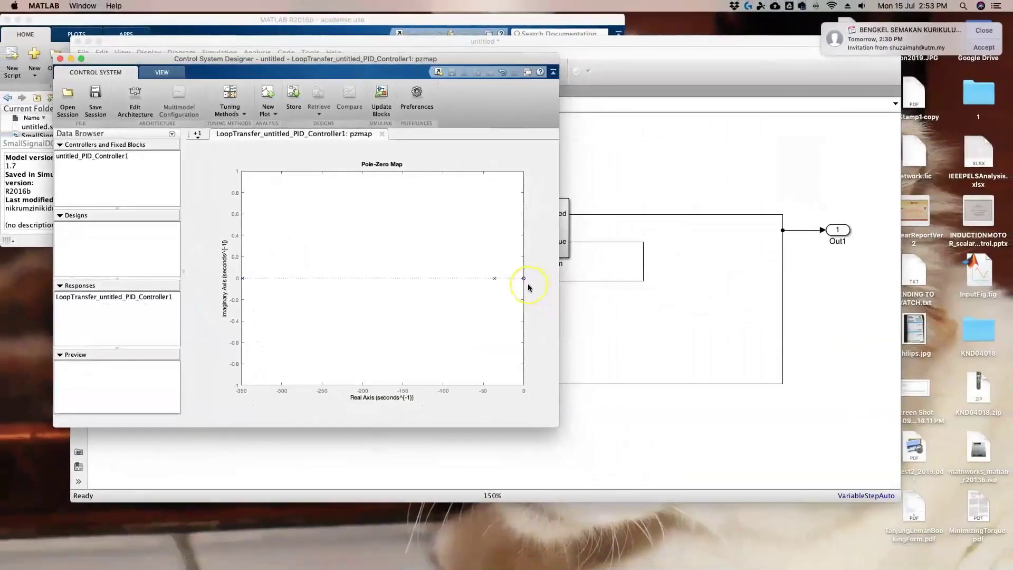
Switch to Preview and review the DC motor transfer function and the permanent magnet motor's parameters in TorqueControllerDCDrive.pdf.
key("super+Tab")
left_click(384, 224)
scroll(382, 222, "up", 5)
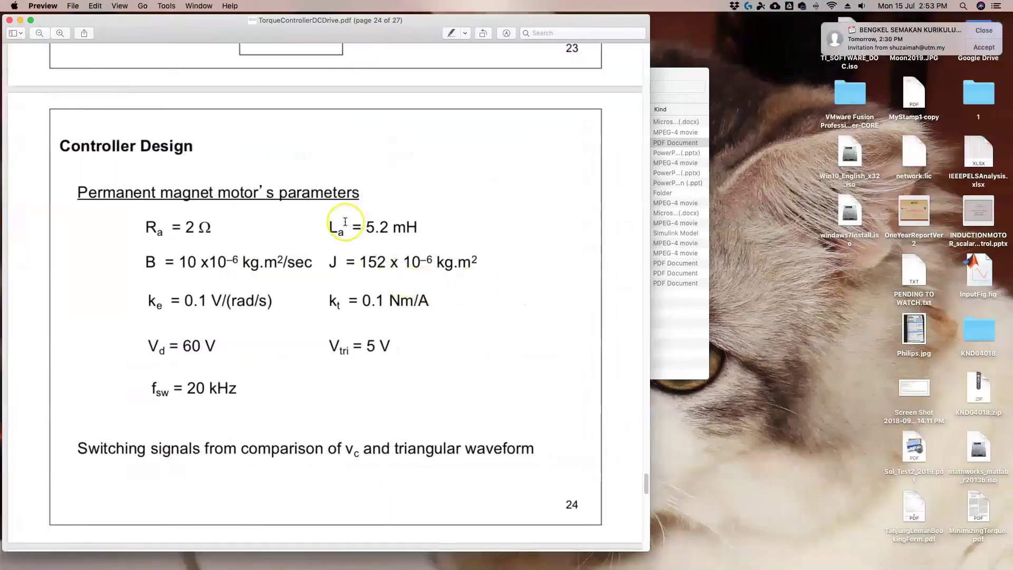
scroll(345, 221, "up", 5)
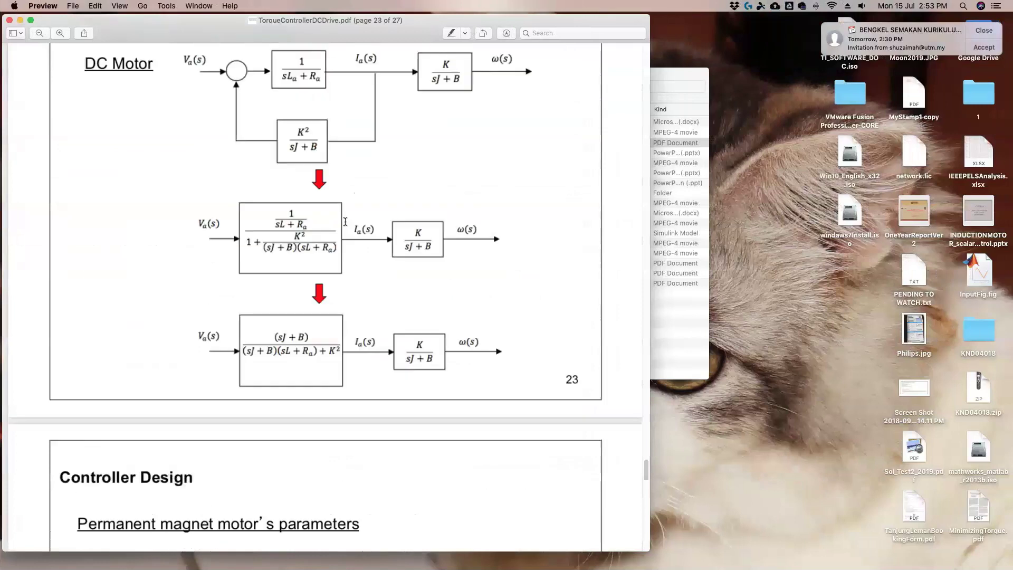
left_click(314, 308)
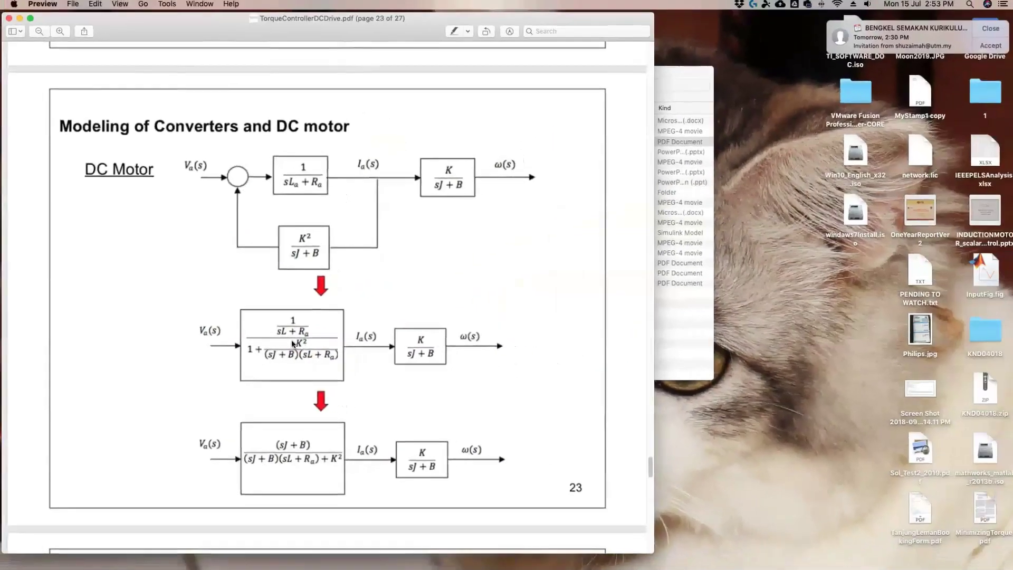
scroll(375, 325, "down", 10)
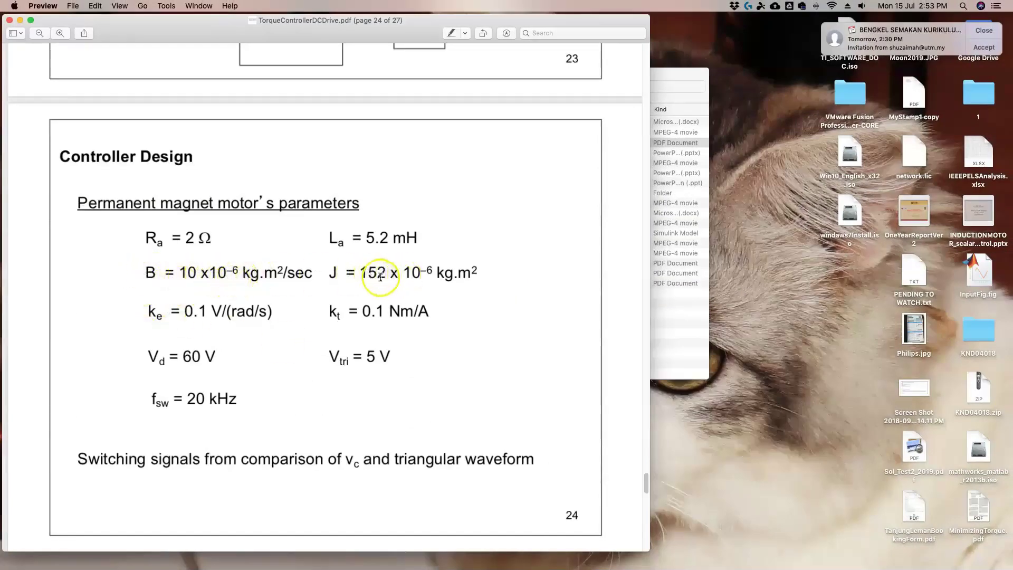
Return to MATLAB, clear the Command Window and calculate 10/152.
key("ctrl+Left")
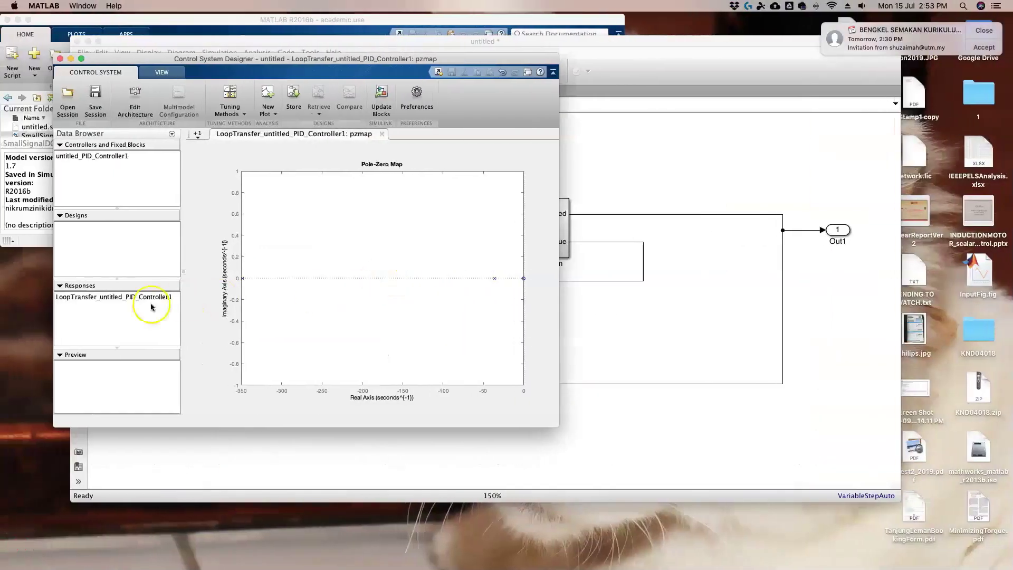
left_click(34, 236)
left_click(214, 217)
type("clc")
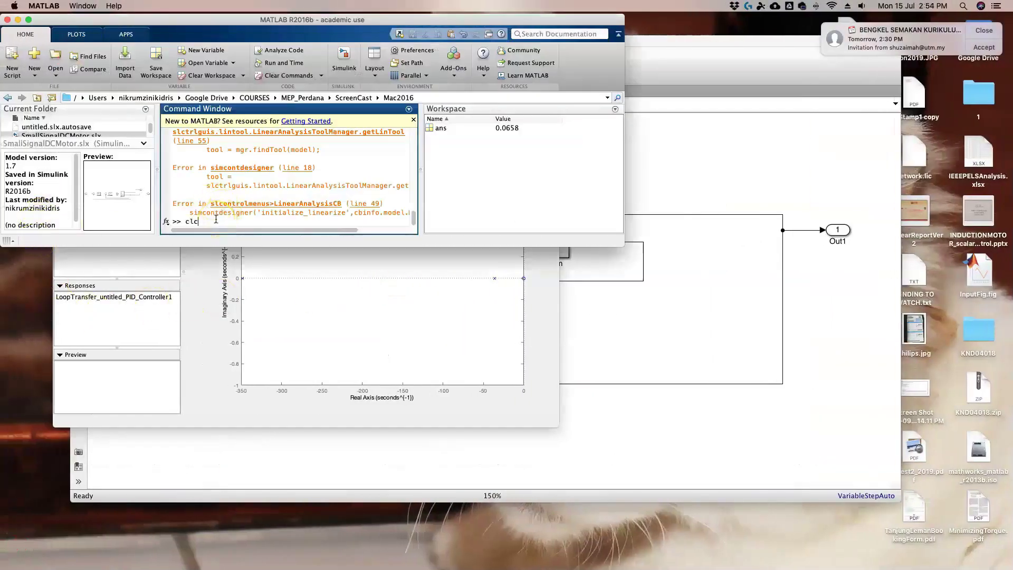
key("Return")
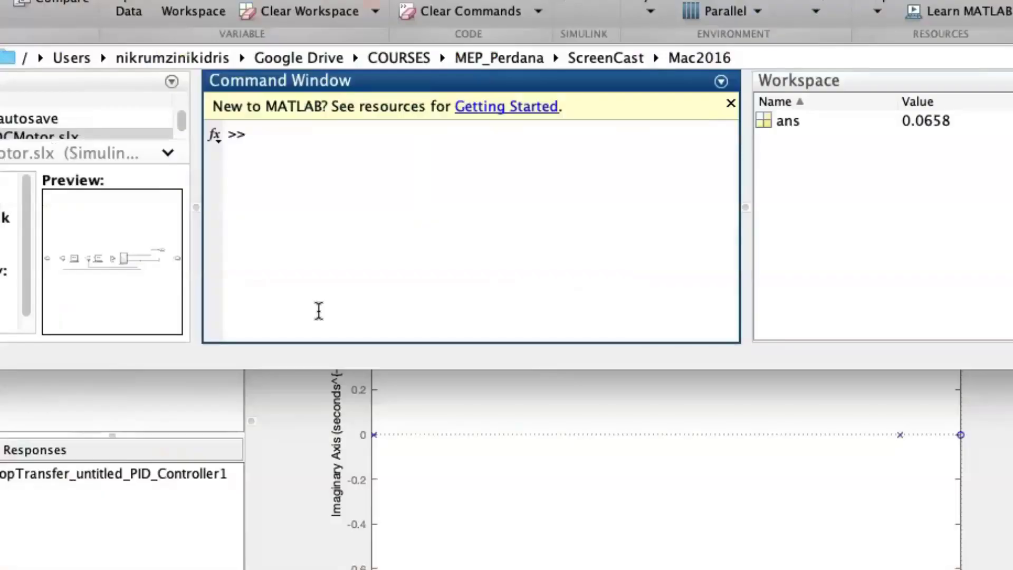
type("10/153")
key("BackSpace")
type("2")
key("Return")
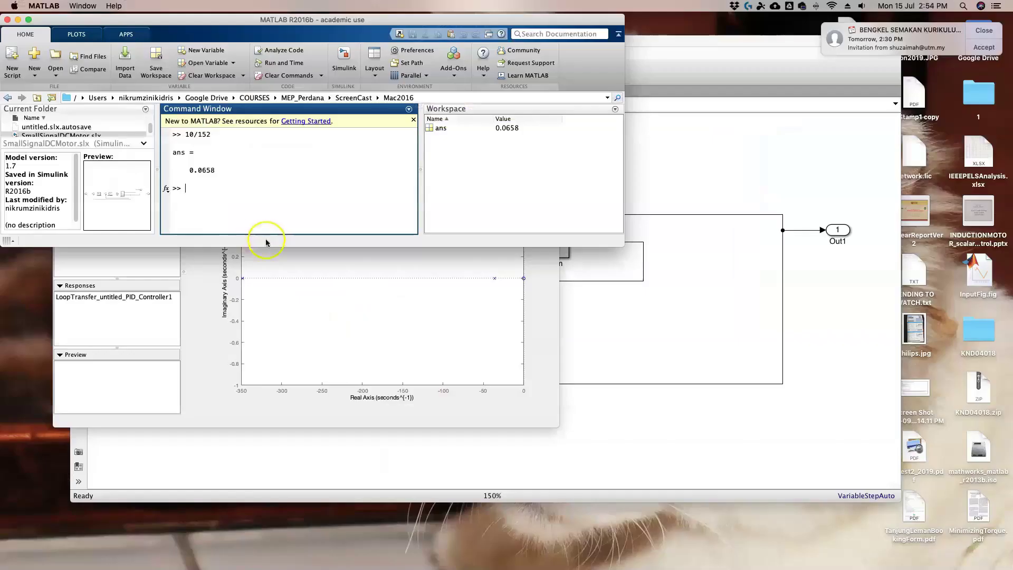
Check the zero near the origin on the pole-zero map in the Control System Designer and close that plot.
left_click(540, 427)
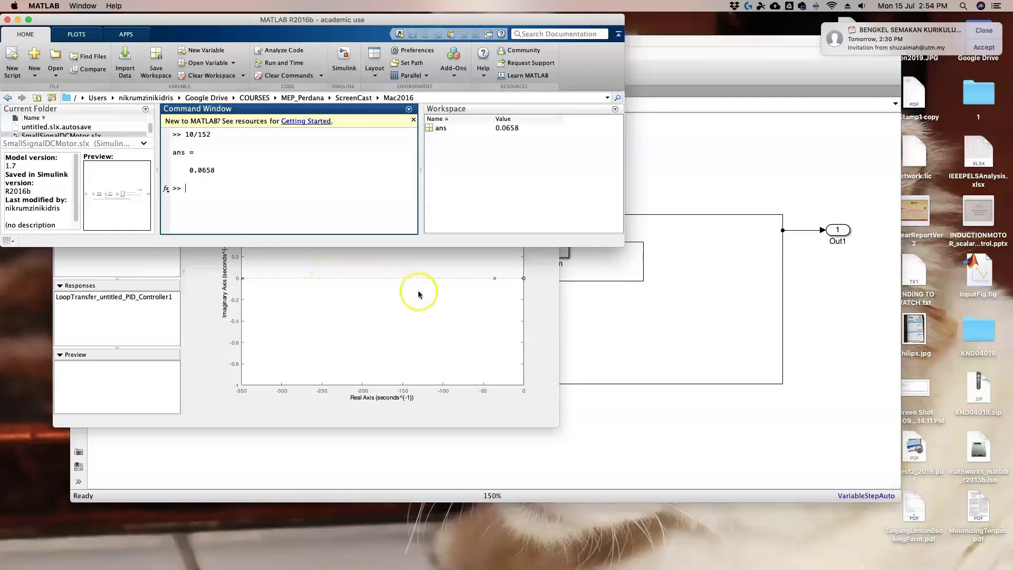
left_click(436, 303)
left_click(523, 278)
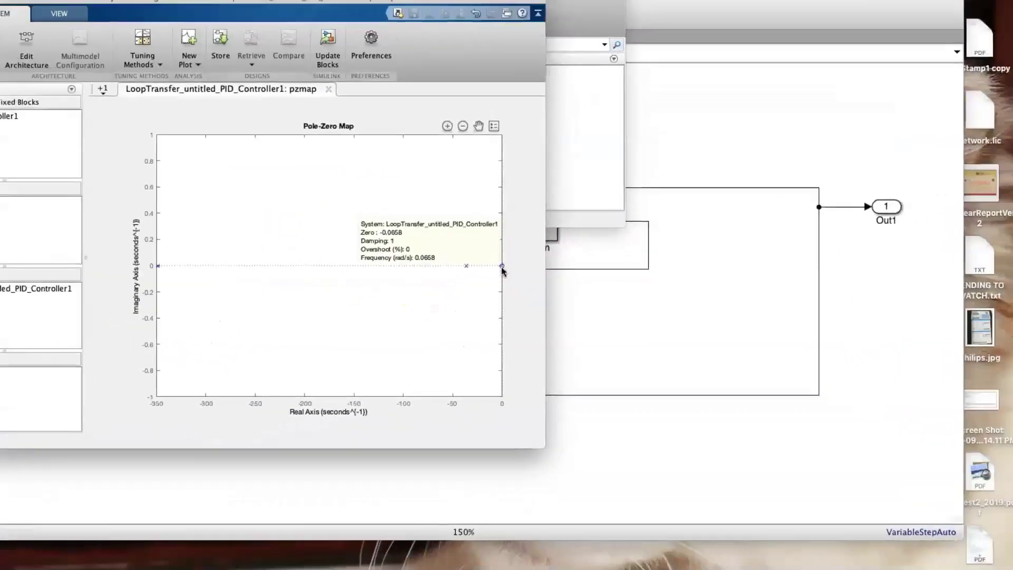
left_click(118, 346)
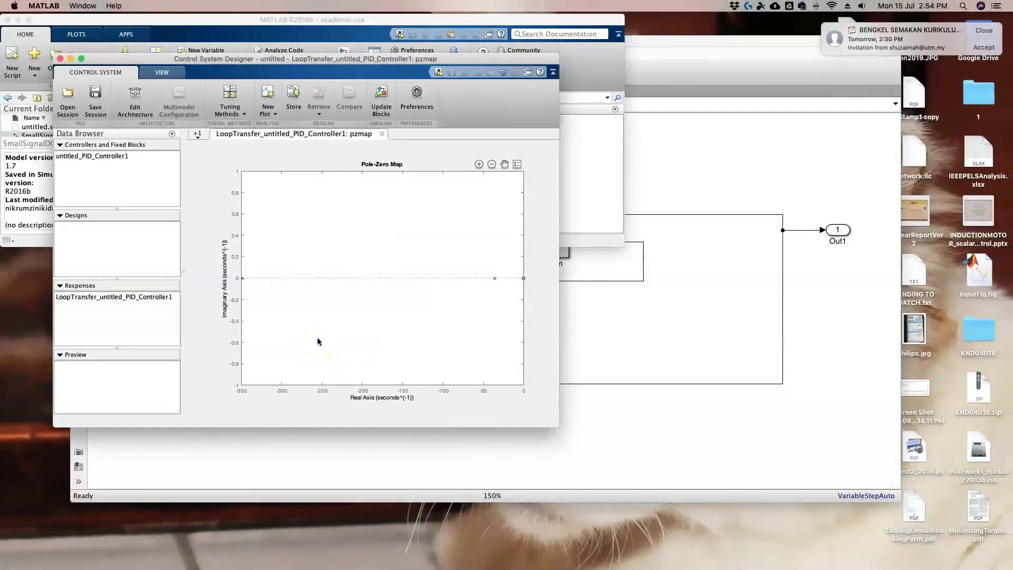
left_click(382, 133)
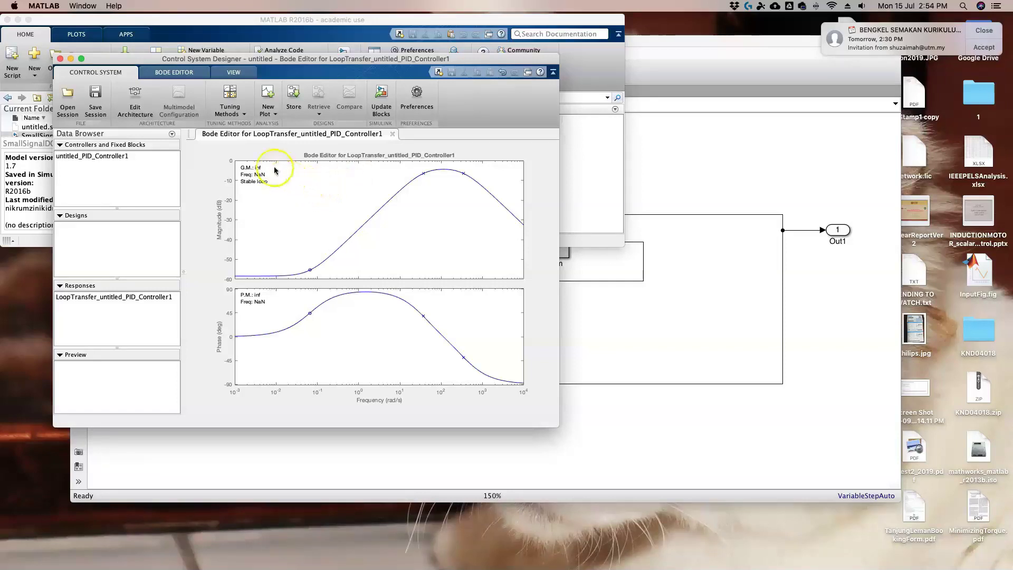
Start a new Bode plot for a New Input-Output Transfer Response named IOTransfer1.
left_click(277, 111)
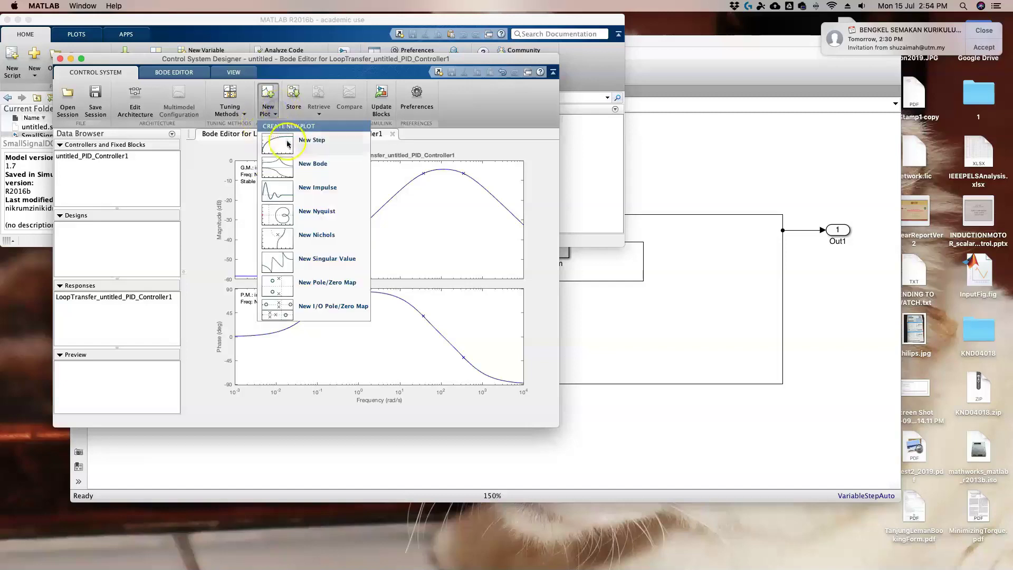
left_click(281, 166)
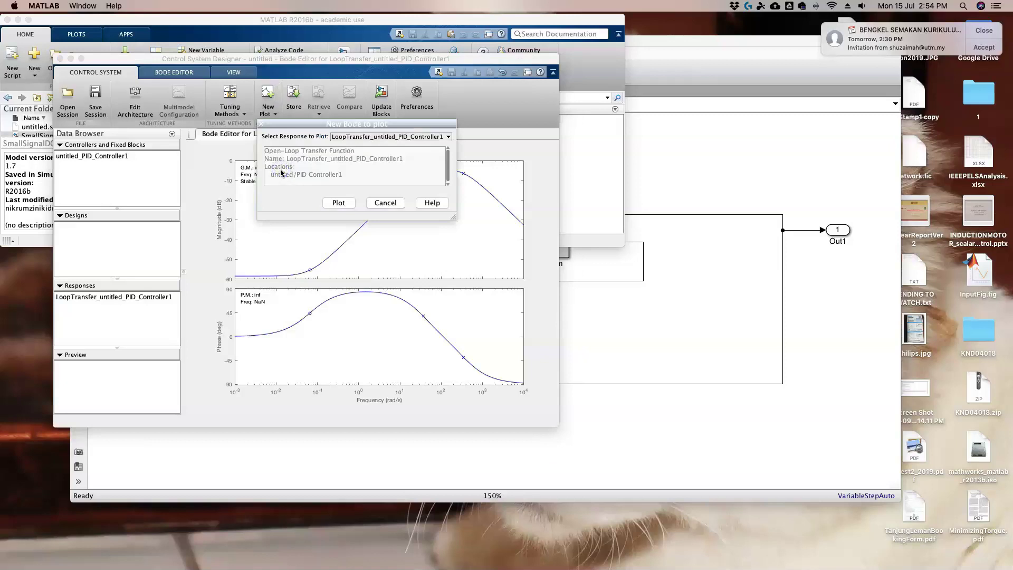
left_click(359, 138)
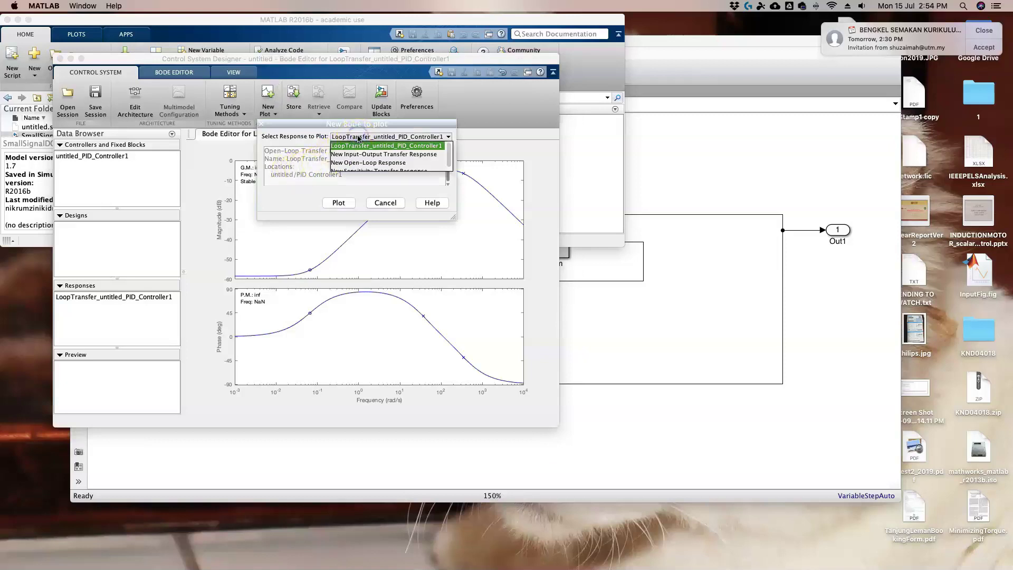
left_click(372, 156)
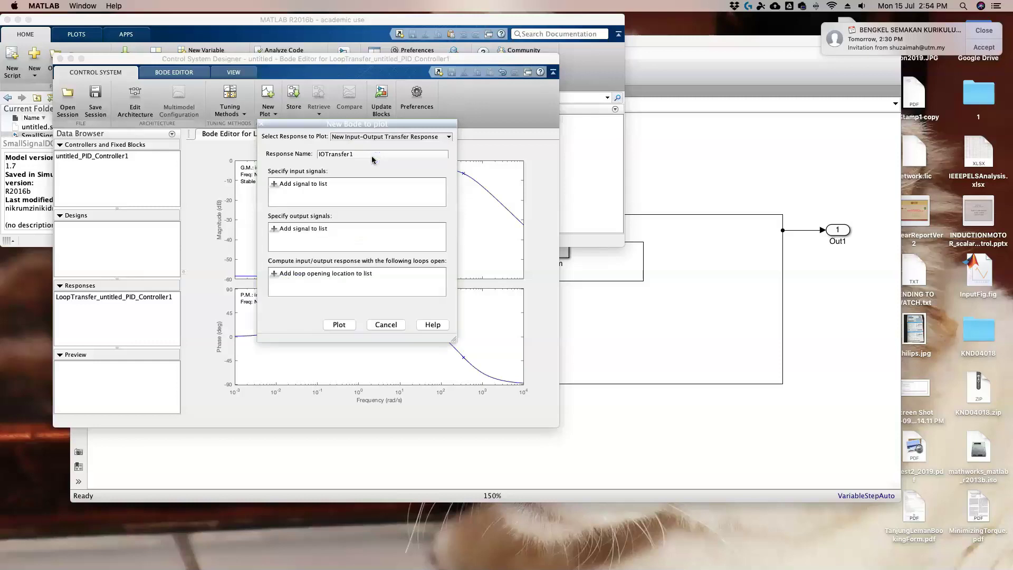
Add the outer PID Controller's output from the model, untitled/PID Controller/1, as the input signal of IOTransfer1.
left_click(273, 184)
left_click(580, 316)
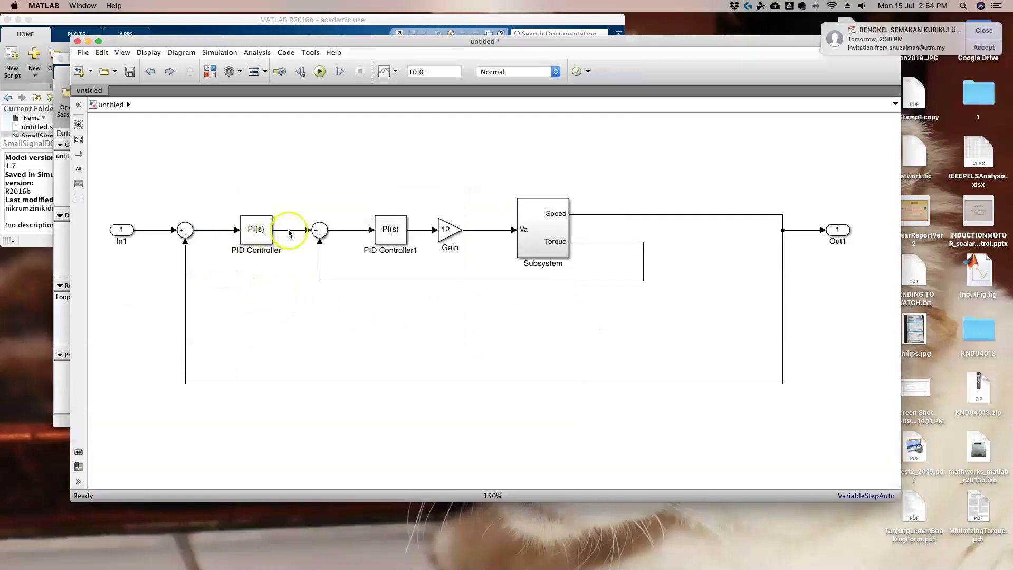
key("ctrl+Up")
left_click(318, 287)
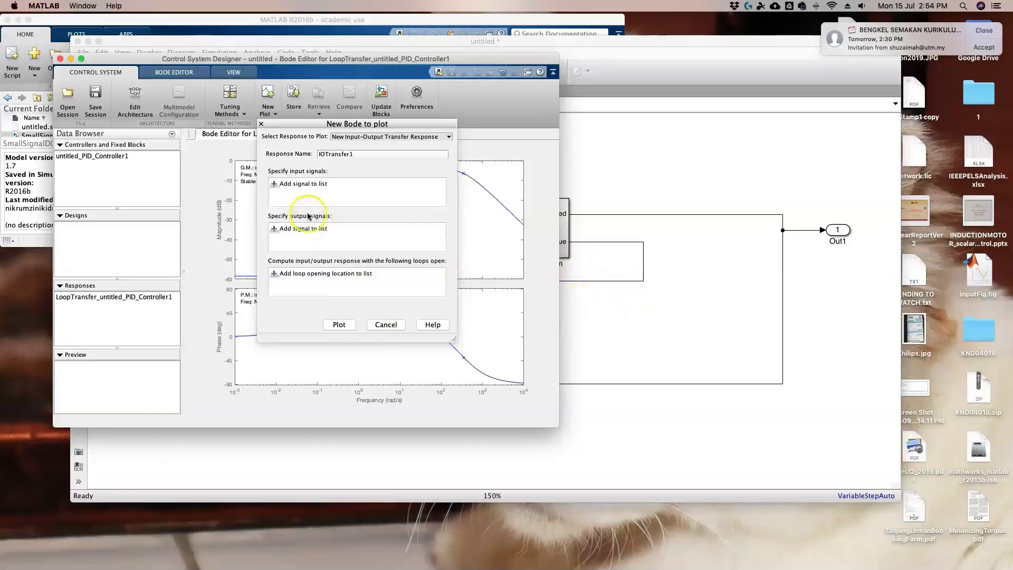
left_click(275, 186)
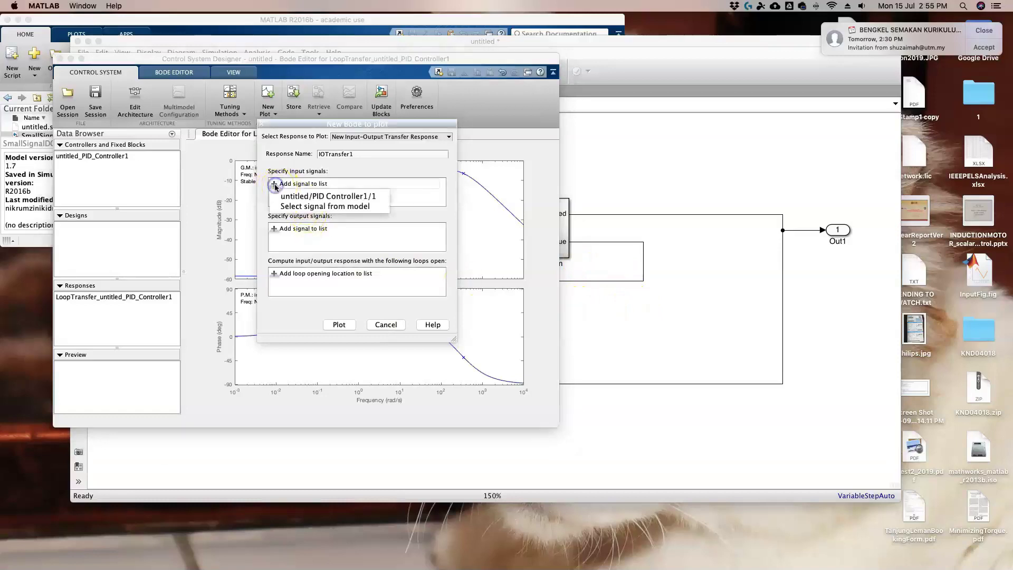
left_click(315, 209)
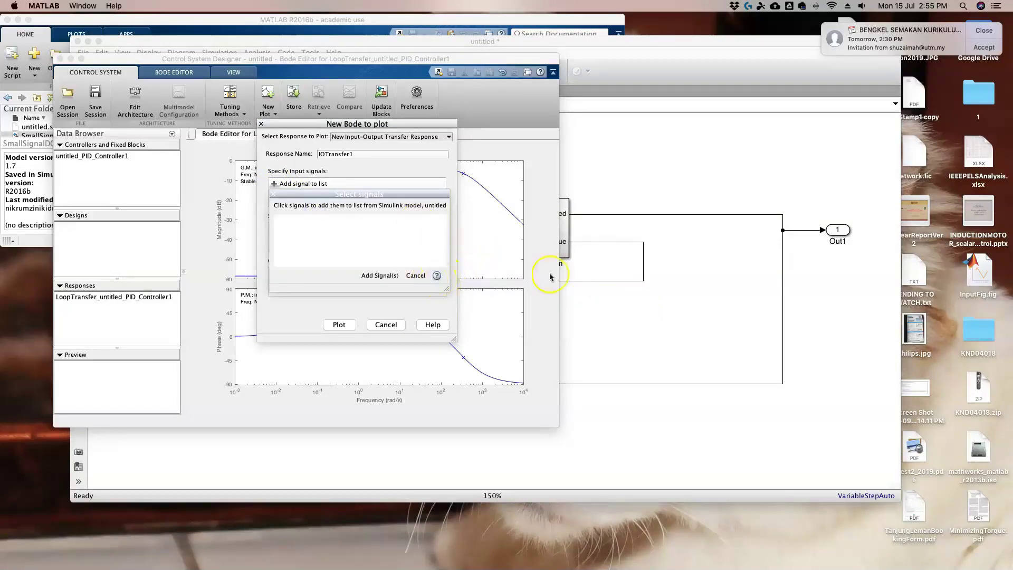
left_click(624, 315)
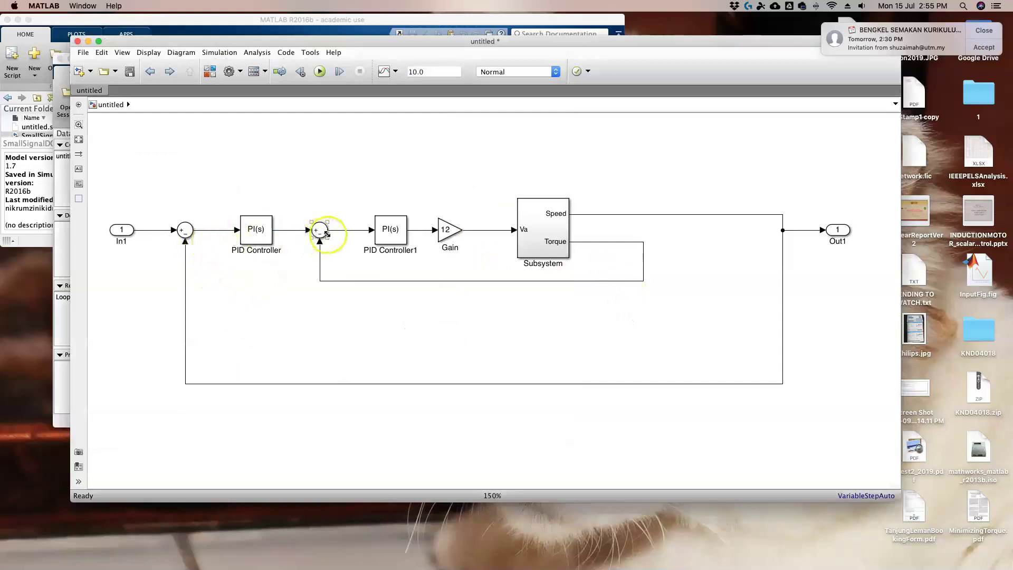
left_click(288, 231)
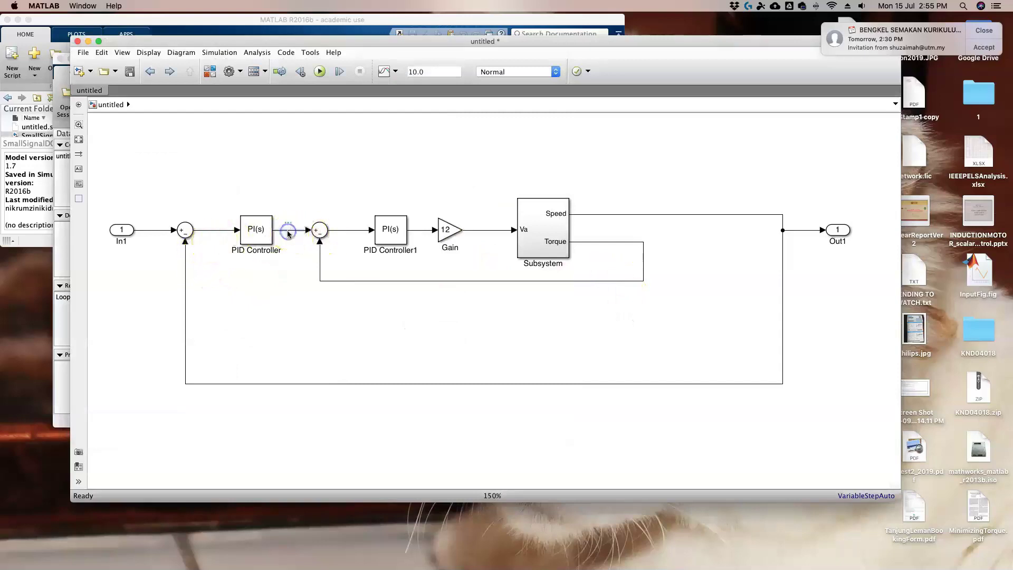
key("ctrl+Up")
left_click(292, 258)
left_click(377, 275)
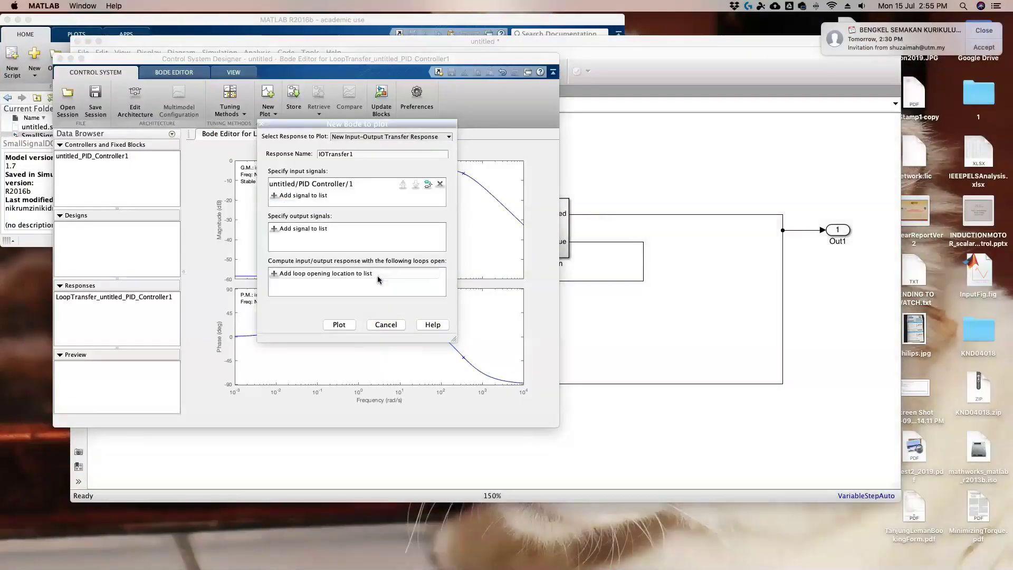
Add the Subsystem's Torque output from the model, untitled/Subsystem/2, as the output signal of IOTransfer1.
left_click(274, 228)
left_click(275, 229)
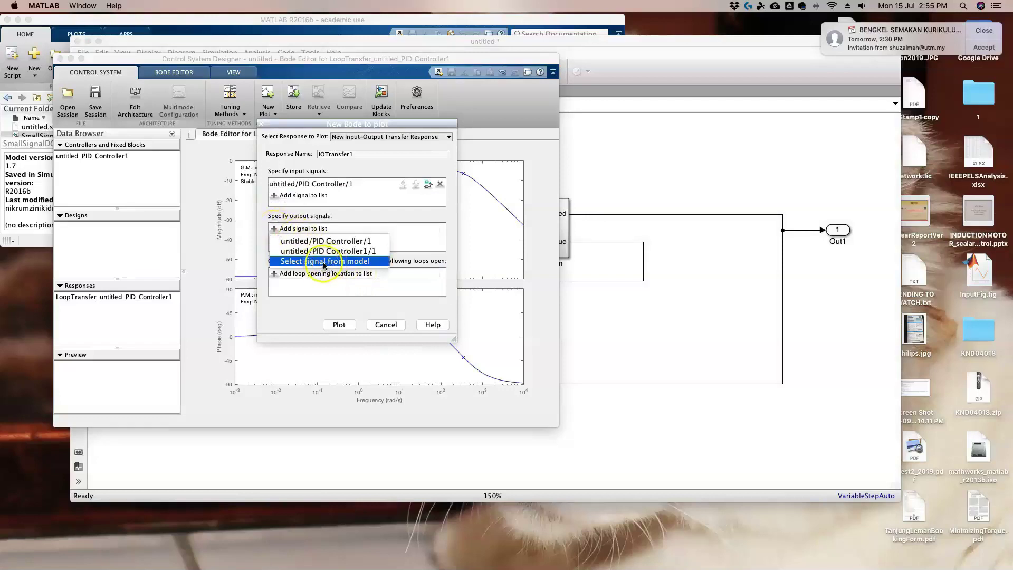
left_click(323, 261)
left_click(608, 339)
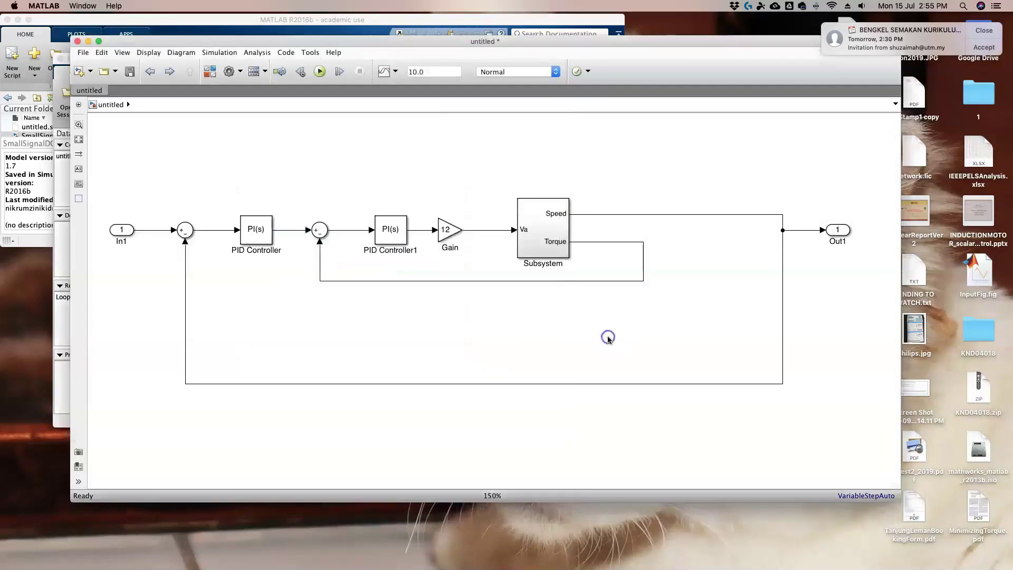
left_click(599, 243)
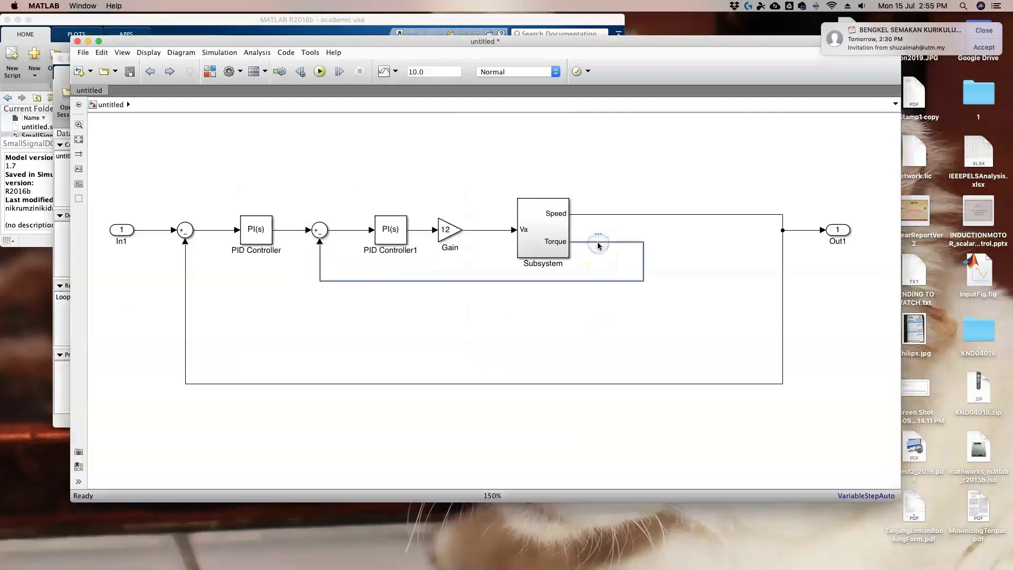
key("ctrl+Up")
left_click(589, 256)
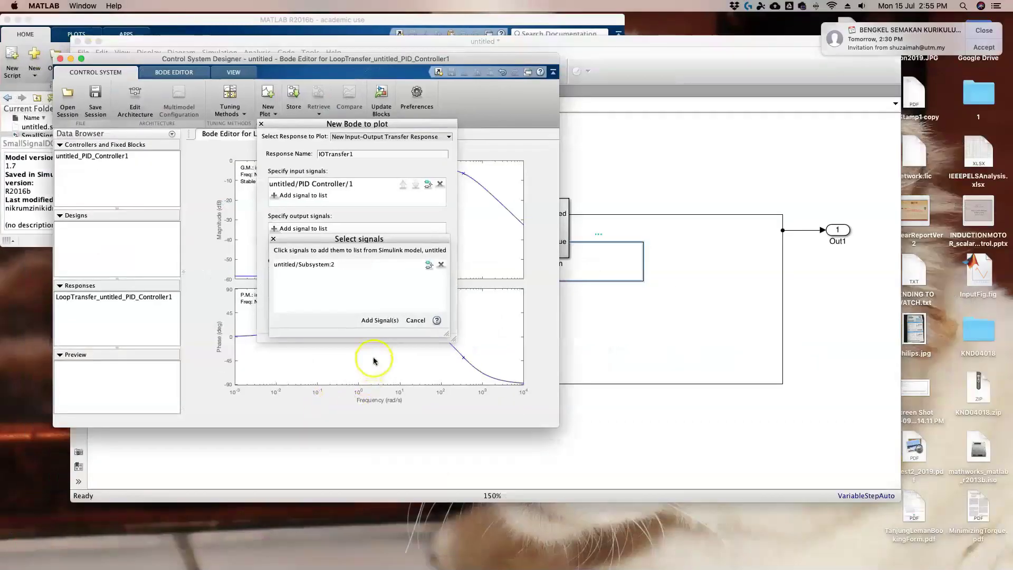
left_click(377, 320)
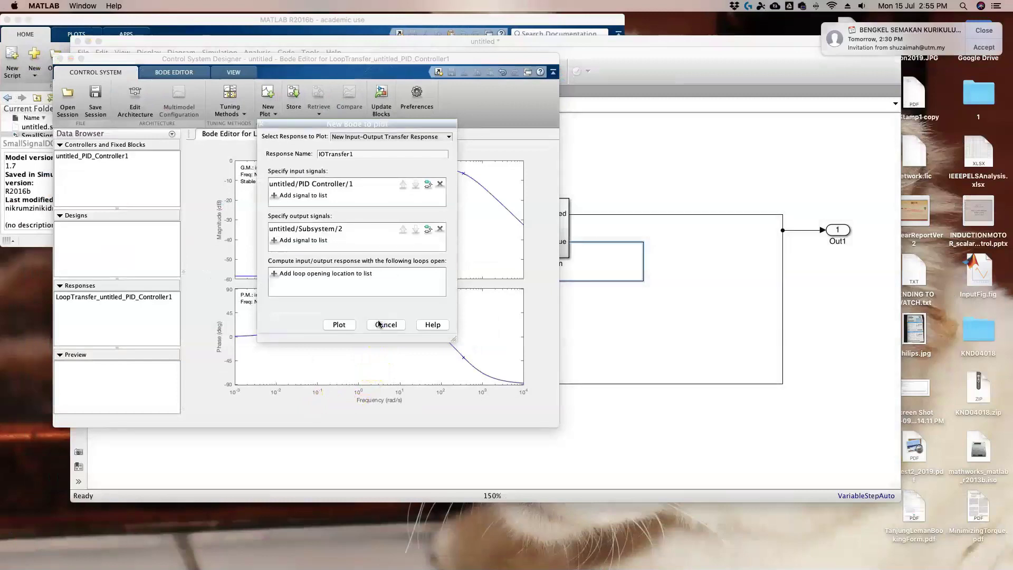
Plot the IOTransfer1 Bode response without any loop openings and dock it below the open-loop Bode editor.
left_click(281, 276)
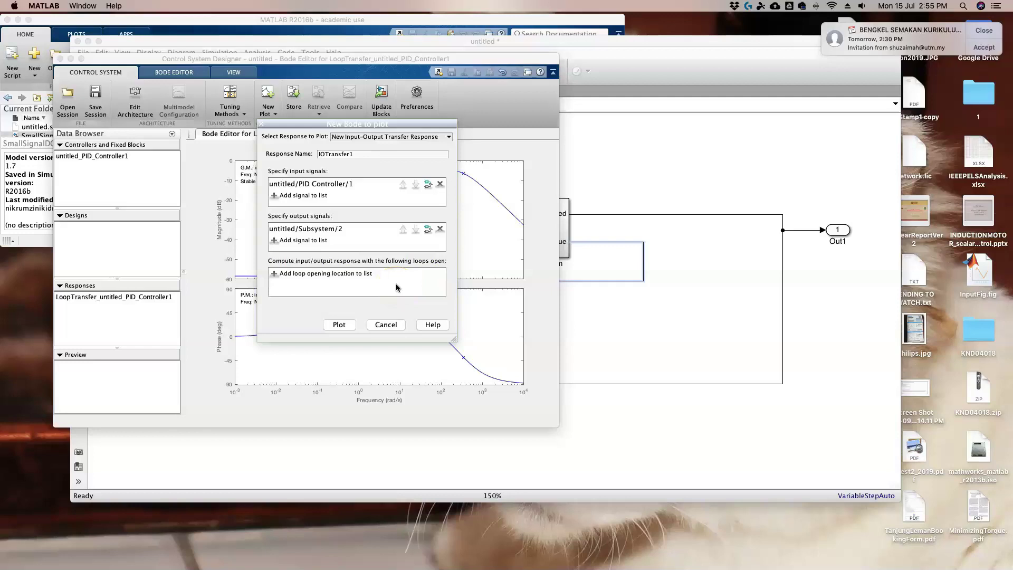
left_click(380, 292)
left_click(341, 326)
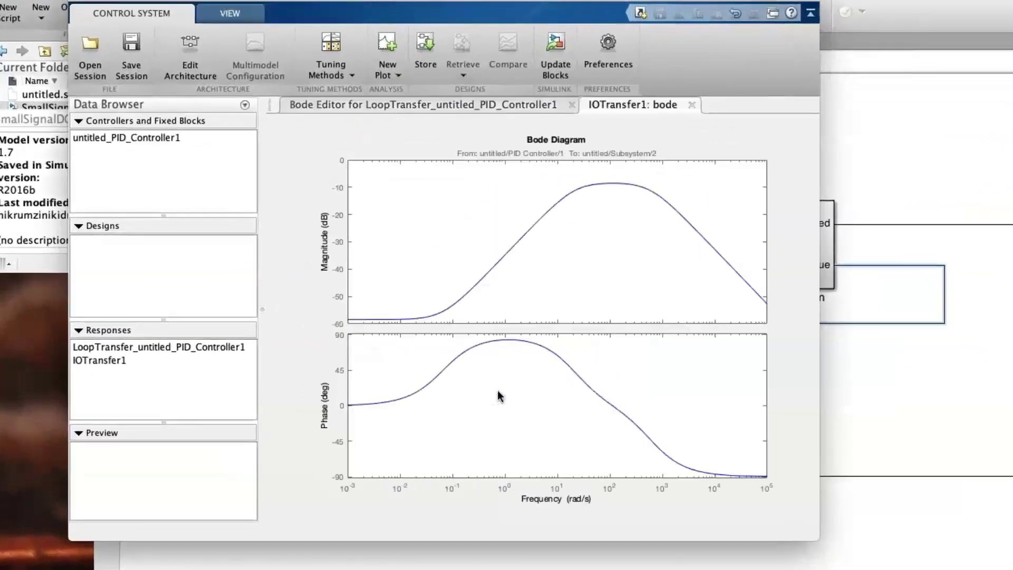
left_click_drag(612, 105, 543, 447)
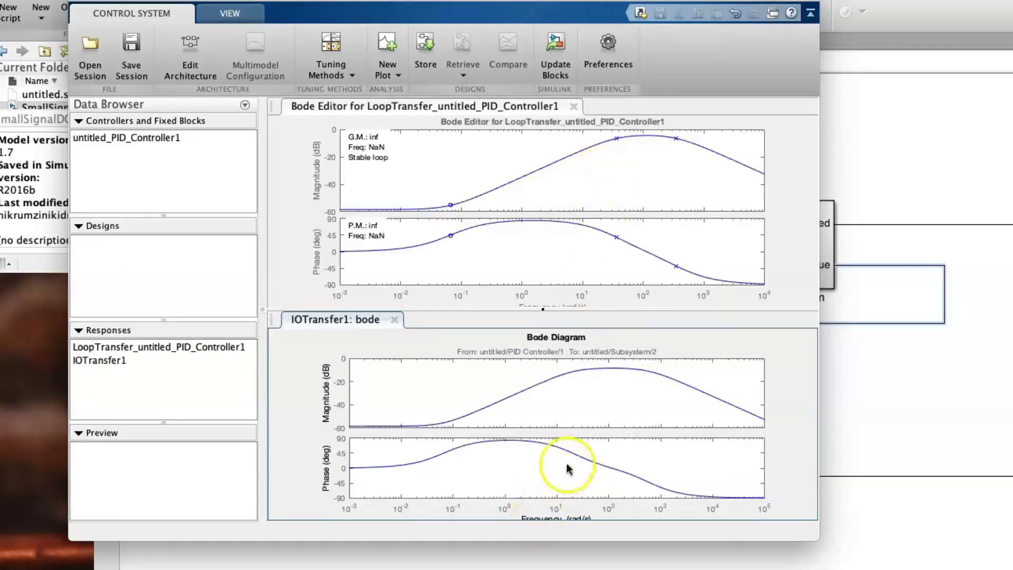
mouse_move(660, 407)
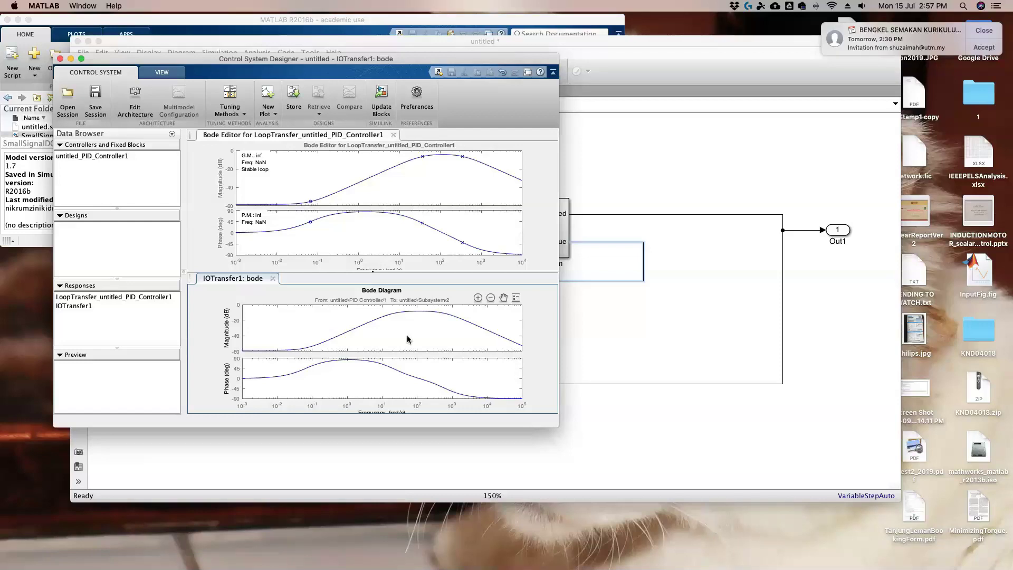
mouse_move(406, 339)
left_mouse_down()
mouse_move(396, 267)
mouse_move(373, 245)
mouse_move(326, 239)
left_mouse_up()
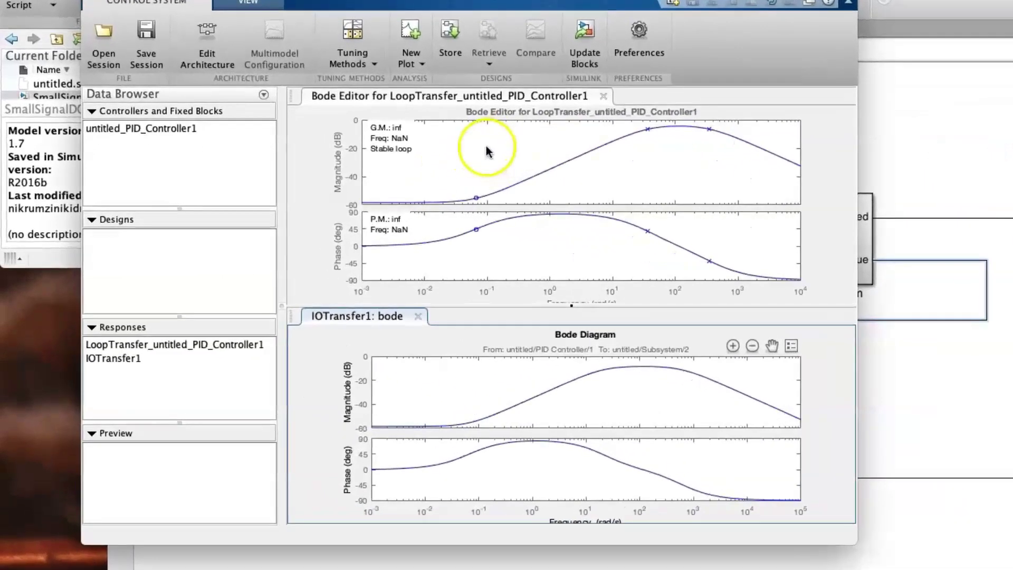
Add an integrator and a real zero at about 118 rad/s, between the two plant poles, to the inner-loop controller in the Bode editor.
right_click(329, 171)
mouse_move(607, 157)
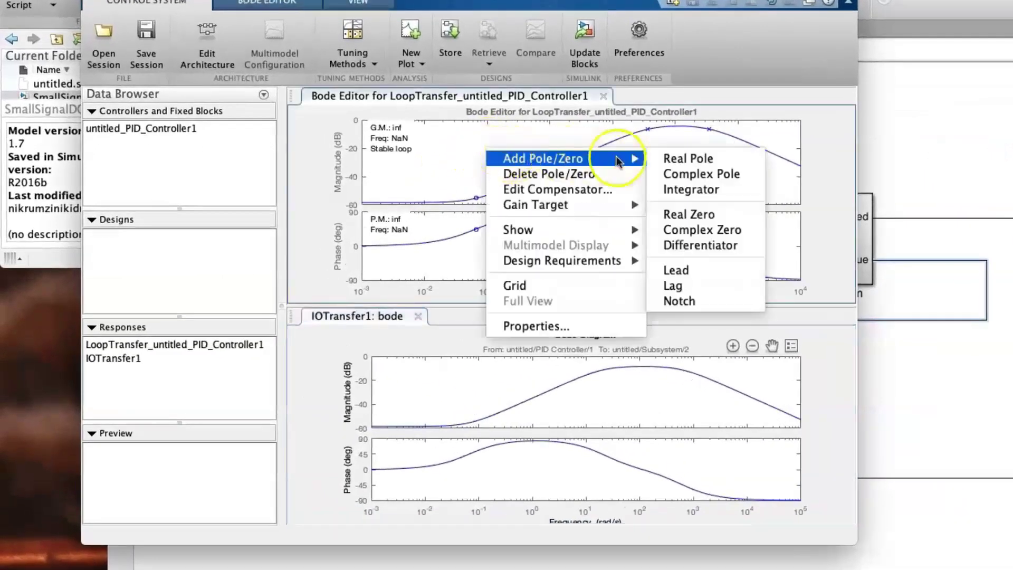
left_click(680, 194)
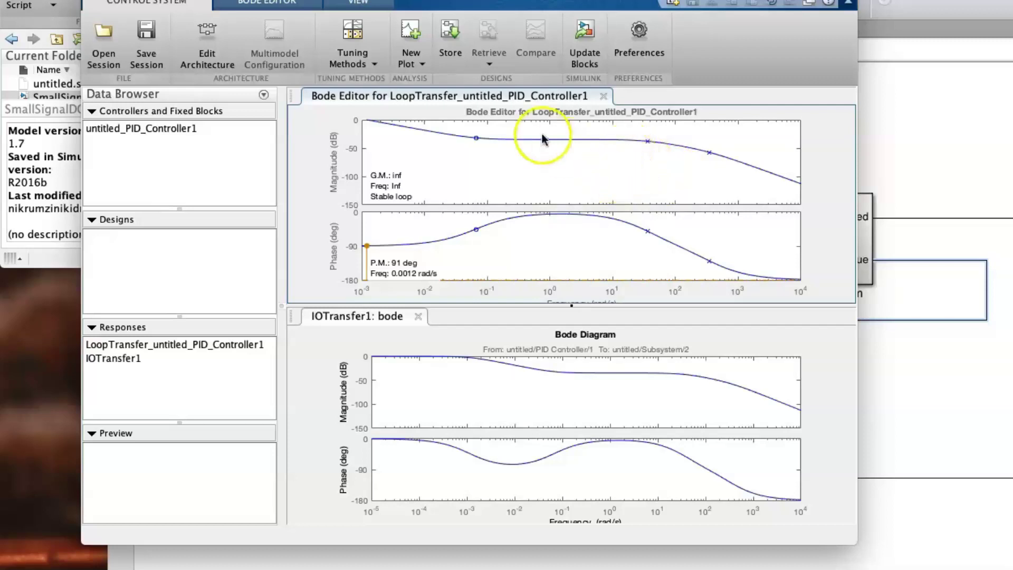
right_click(657, 168)
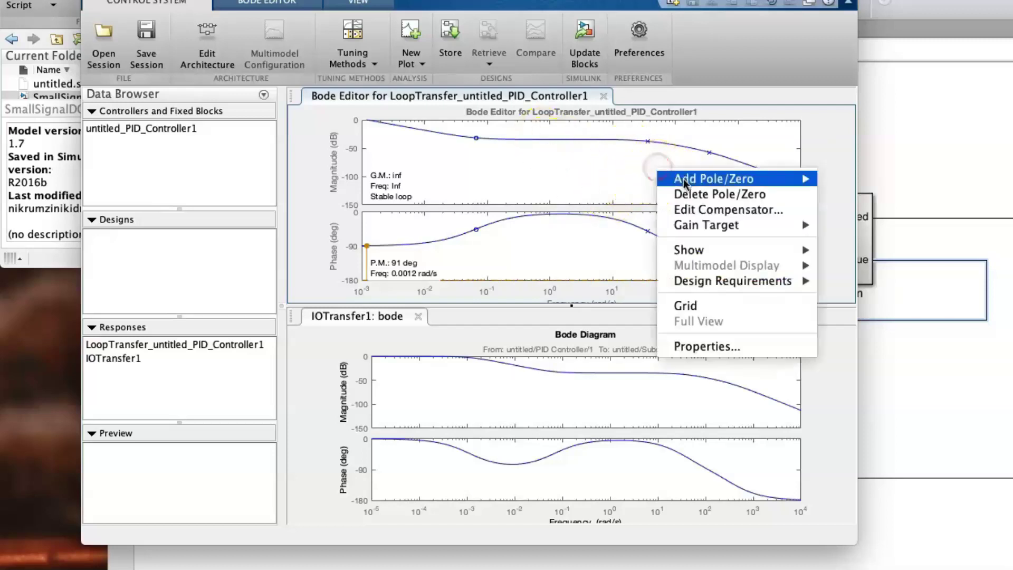
mouse_move(786, 180)
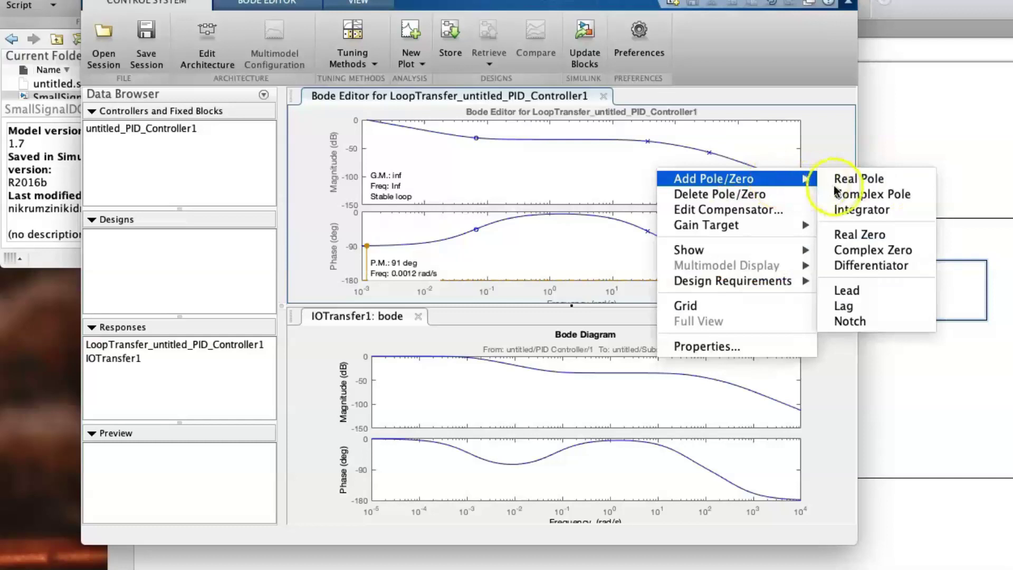
left_click(868, 230)
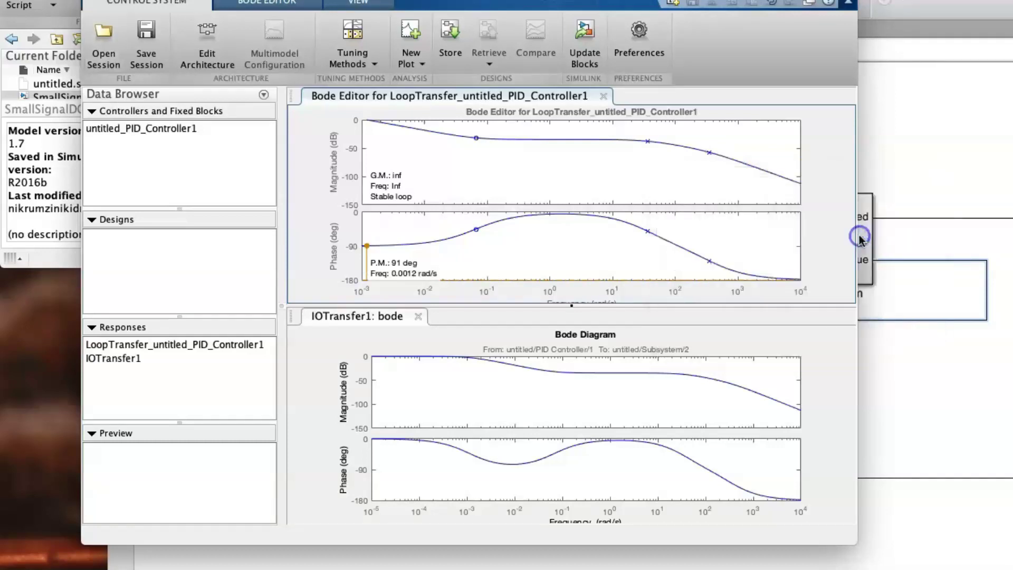
left_click(679, 143)
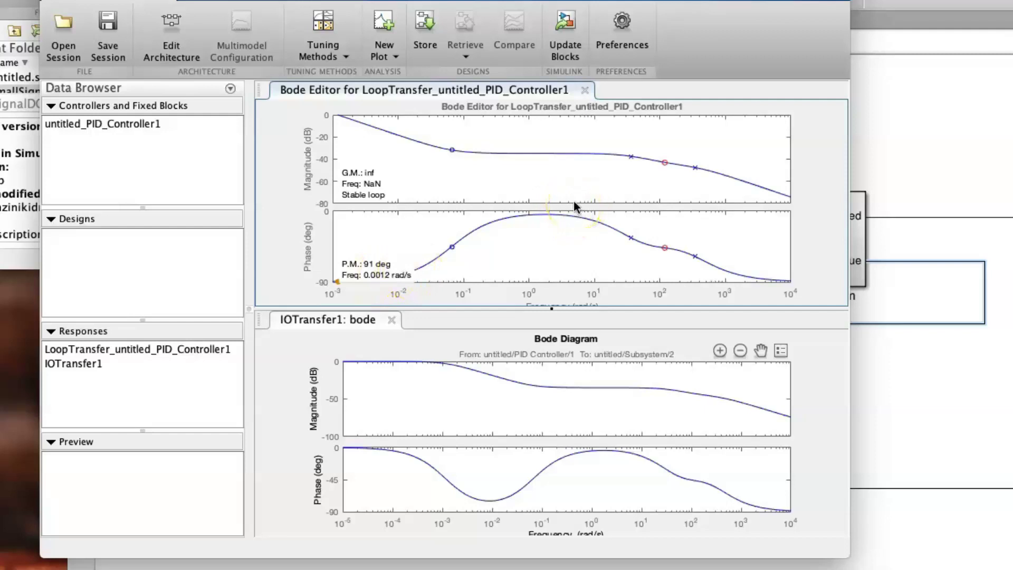
Raise the inner controller's gain on the open-loop magnitude curve until the crossover frequency is about 1.23e+04 rad/s, and dismiss the calendar notification.
left_click_drag(577, 153, 570, 122)
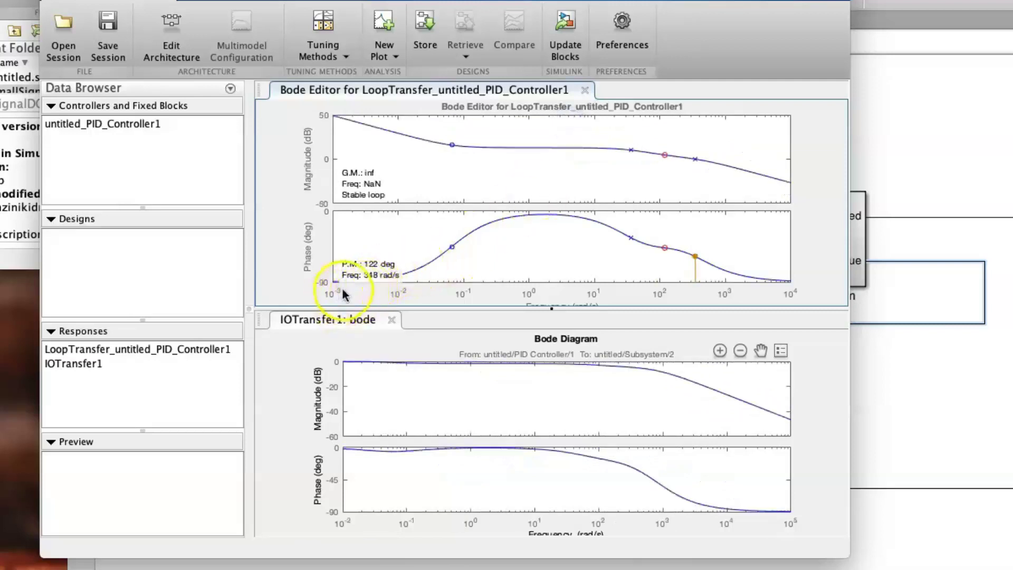
mouse_move(572, 144)
left_mouse_down()
mouse_move(570, 125)
mouse_move(570, 149)
left_mouse_up()
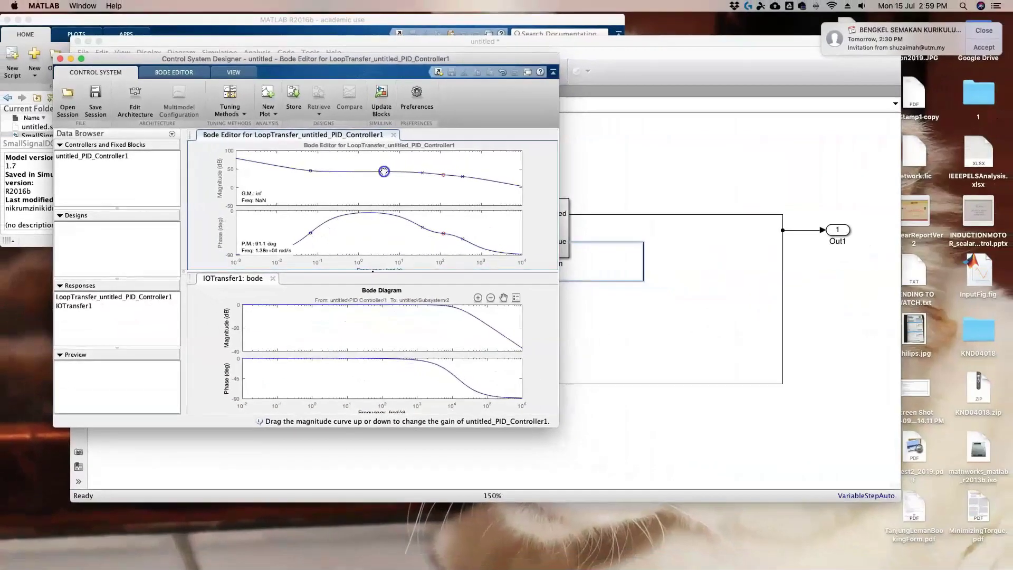
left_click_drag(384, 172, 384, 172)
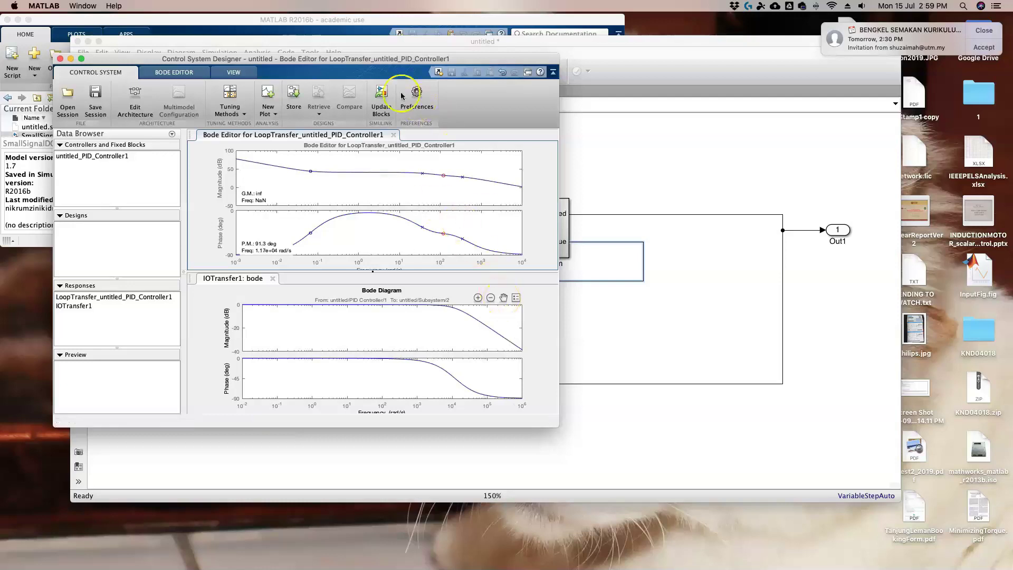
left_click(82, 58)
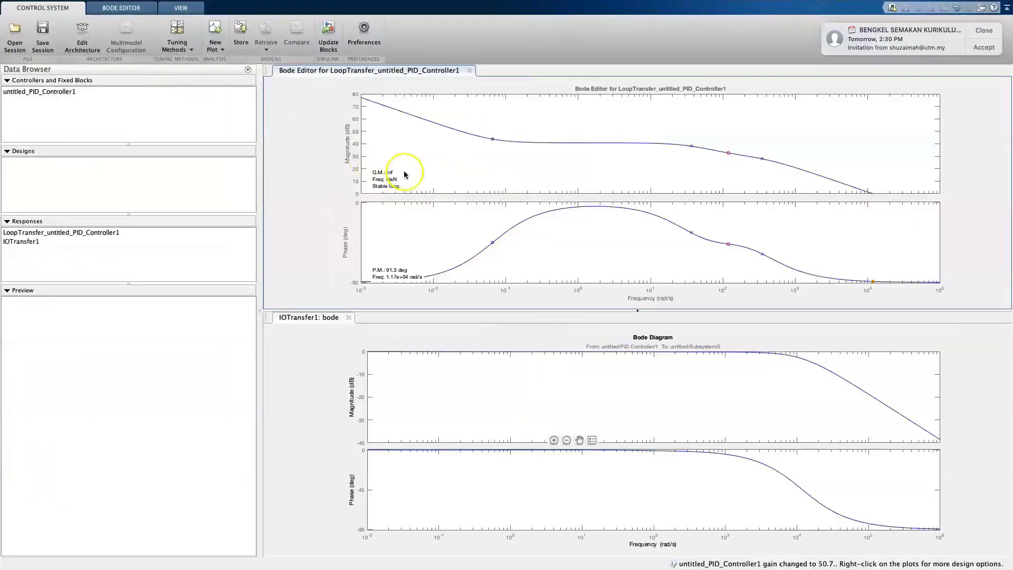
left_click(555, 143)
left_click_drag(555, 142, 556, 141)
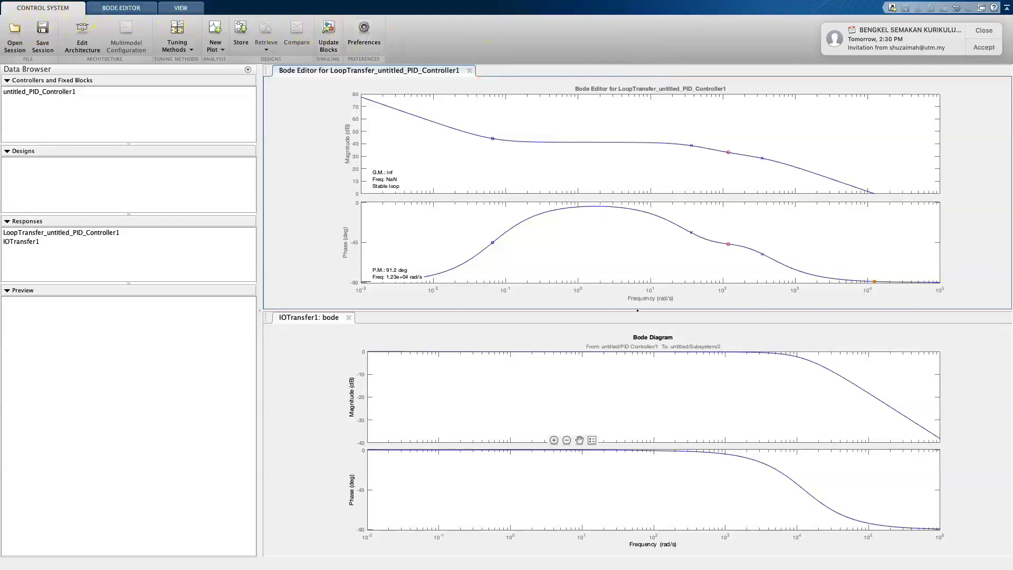
left_click(29, 18)
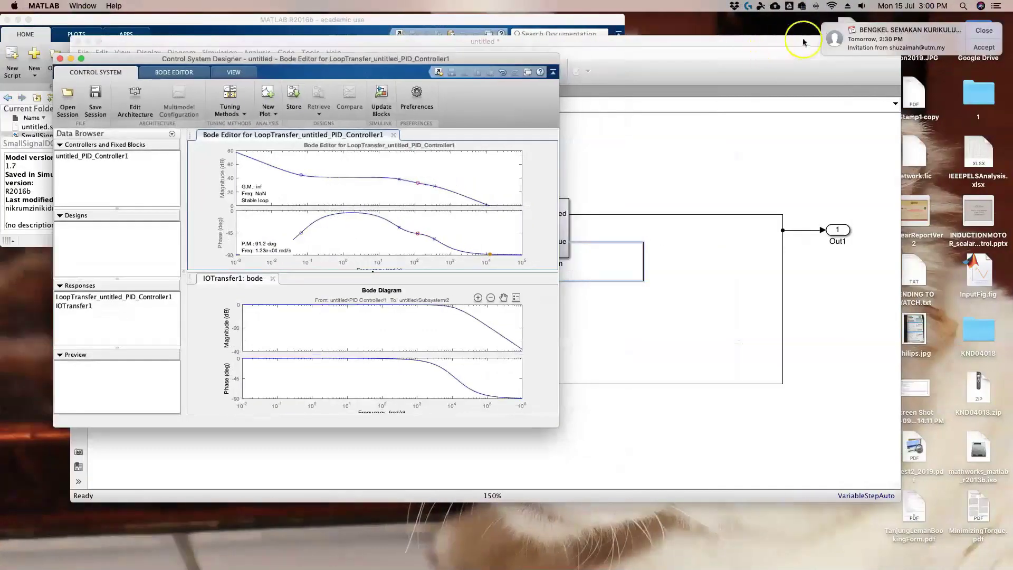
left_click(968, 39)
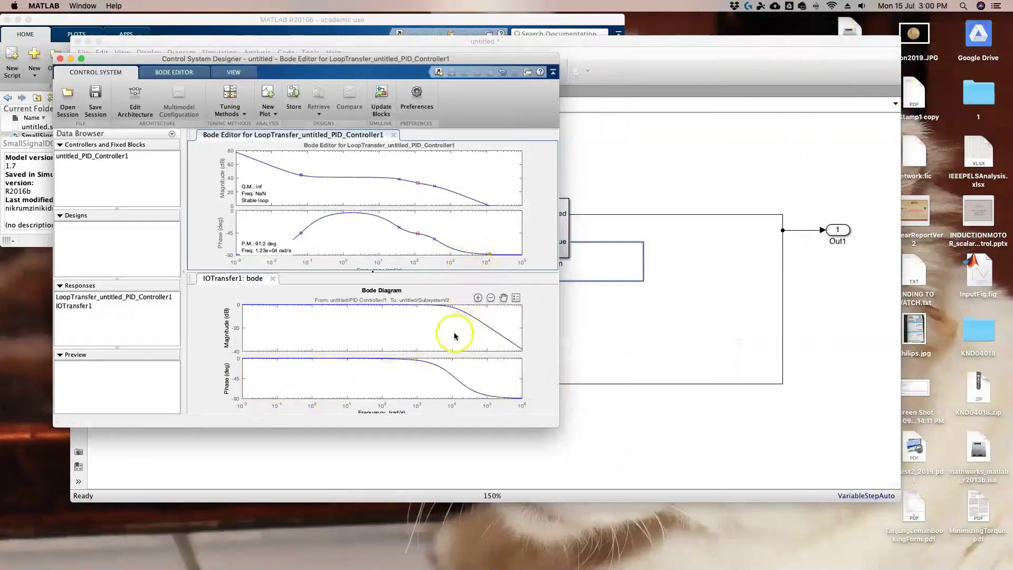
Set the upper frequency limit of the open-loop Bode editor to 1000000 and close its properties.
right_click(476, 231)
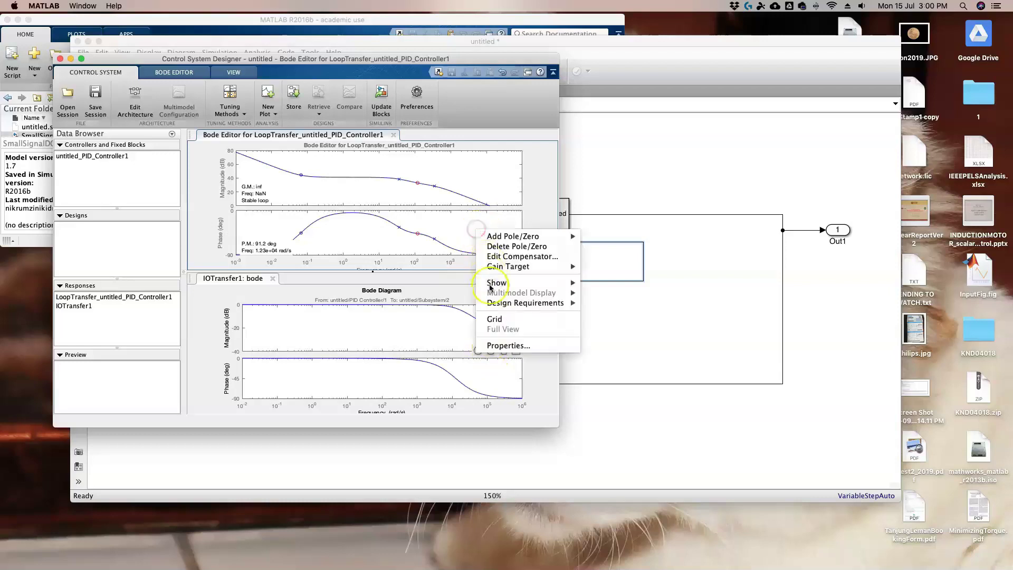
mouse_move(501, 306)
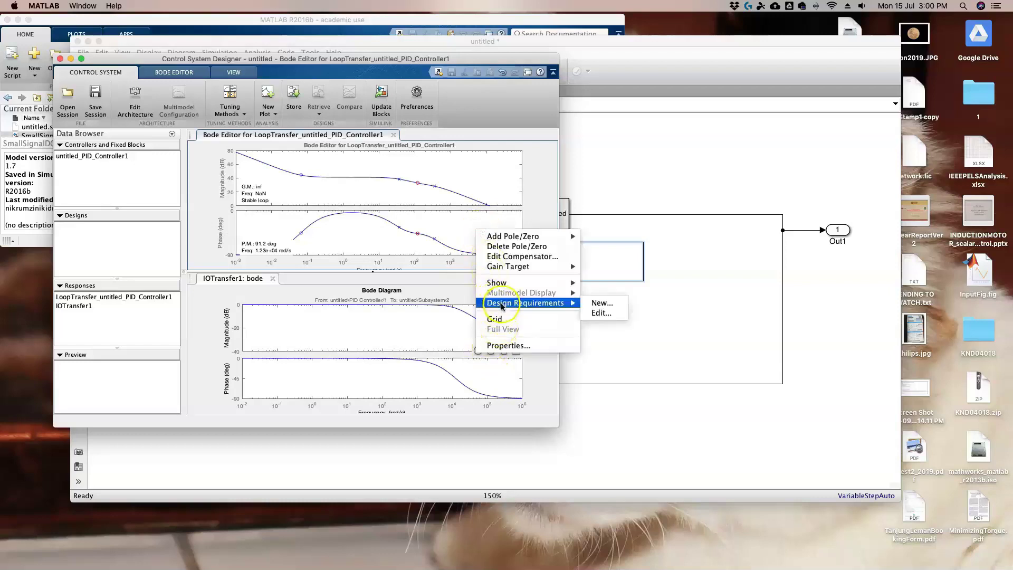
left_click(519, 345)
left_click_drag(496, 220, 677, 191)
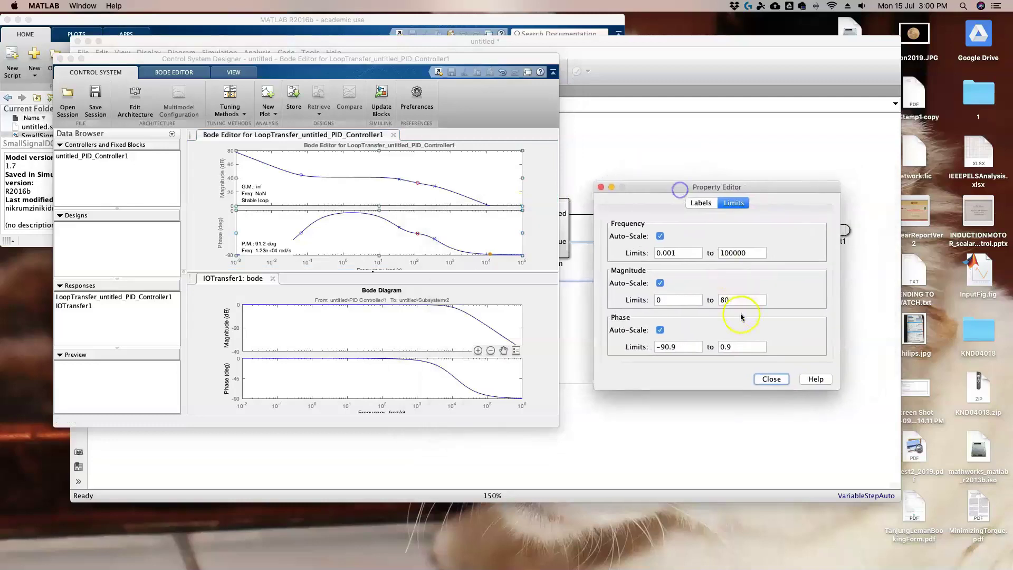
left_click(753, 253)
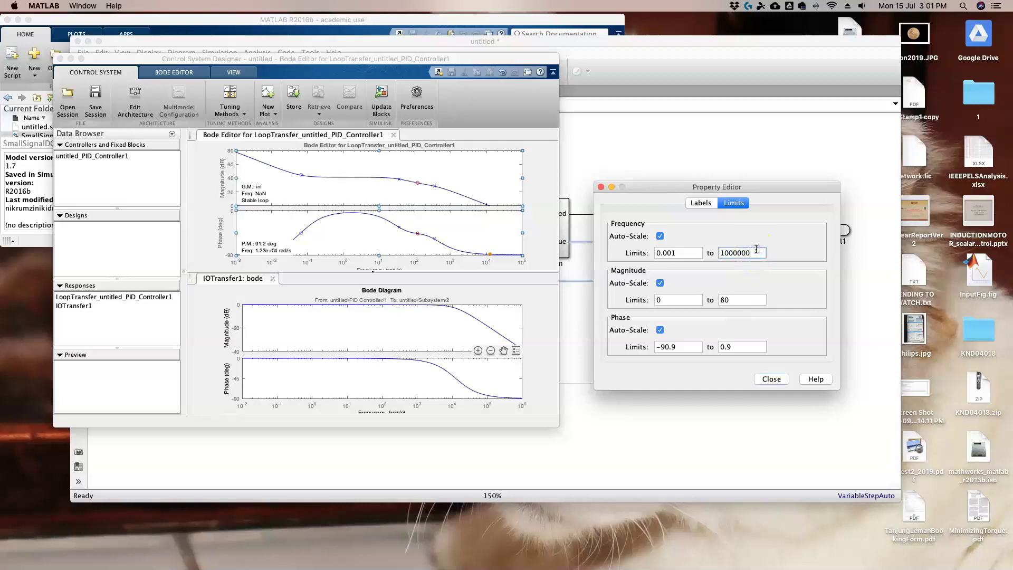
type("0")
key("Return")
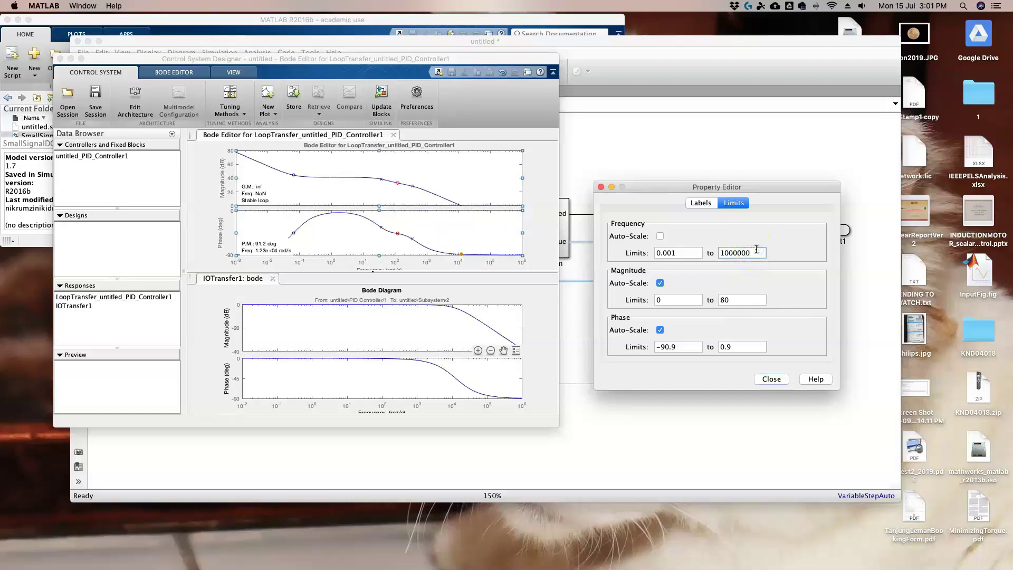
left_click(773, 379)
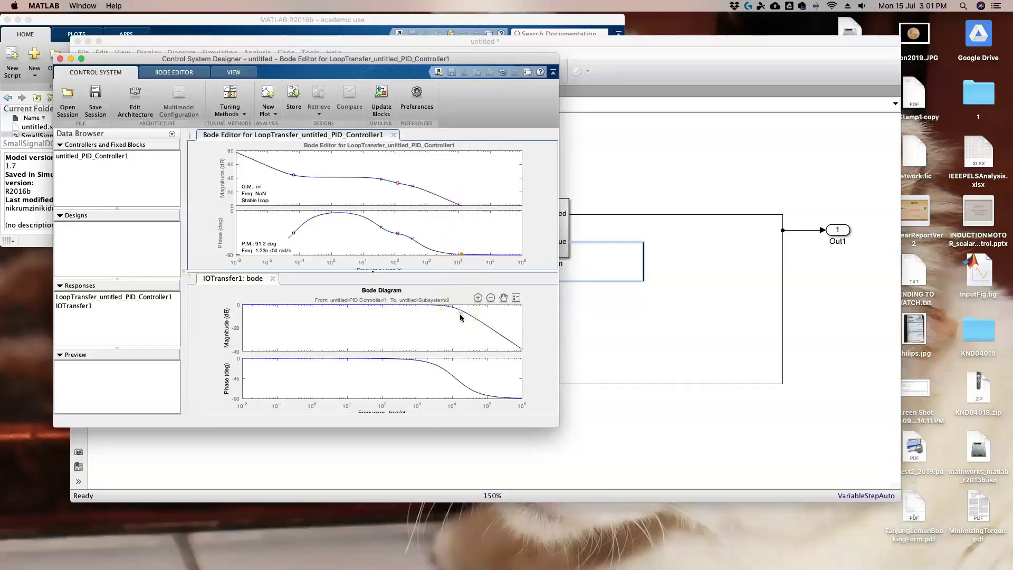
Turn on the grid in both the IOTransfer1 Bode plot and the open-loop Bode editor.
right_click(402, 380)
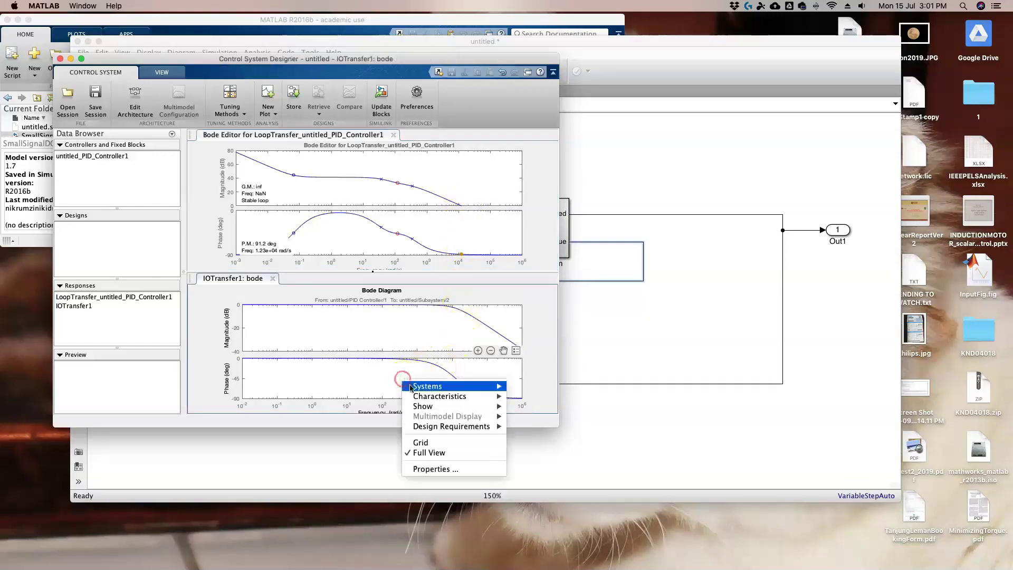
left_click(430, 444)
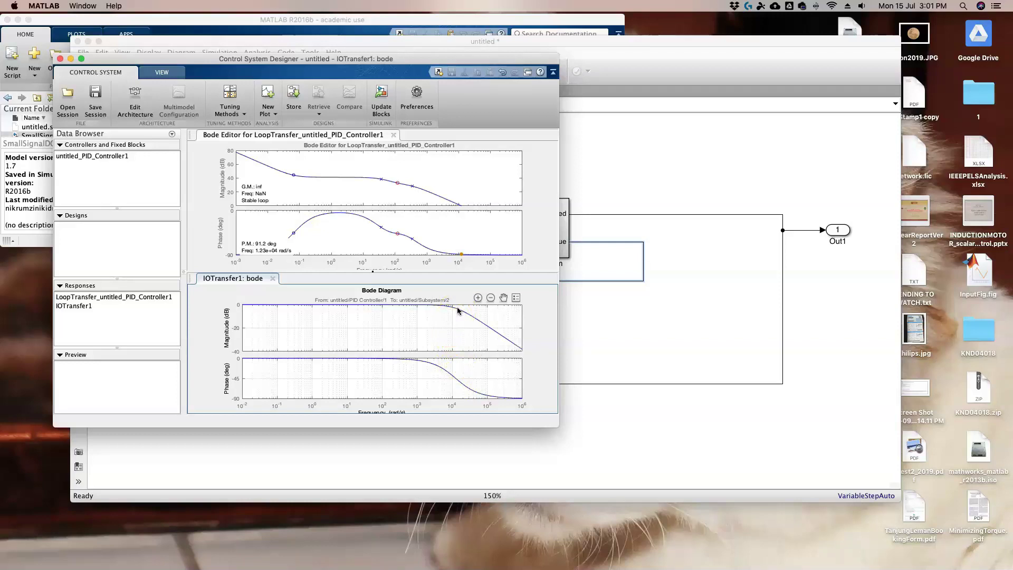
right_click(430, 164)
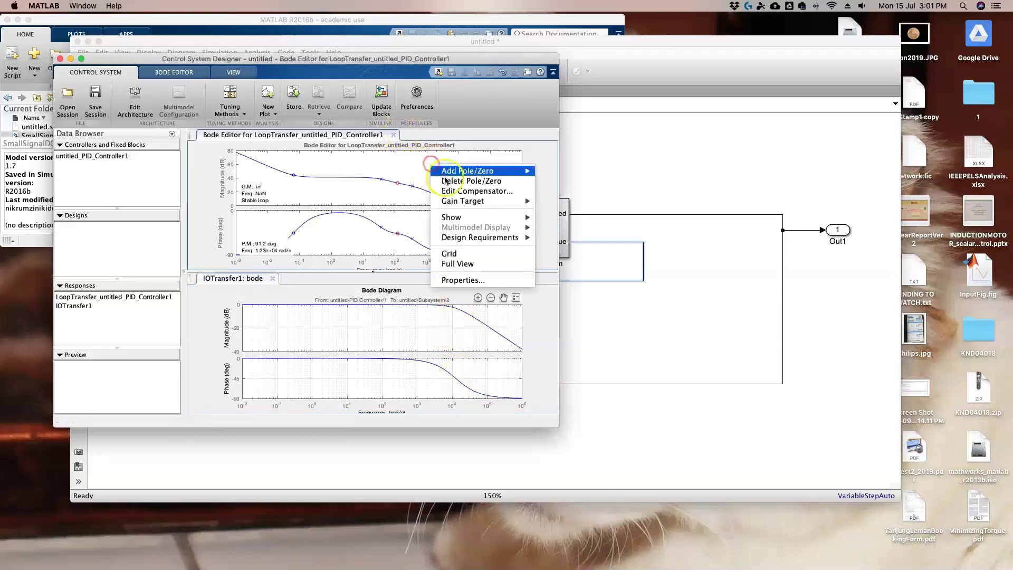
left_click(457, 253)
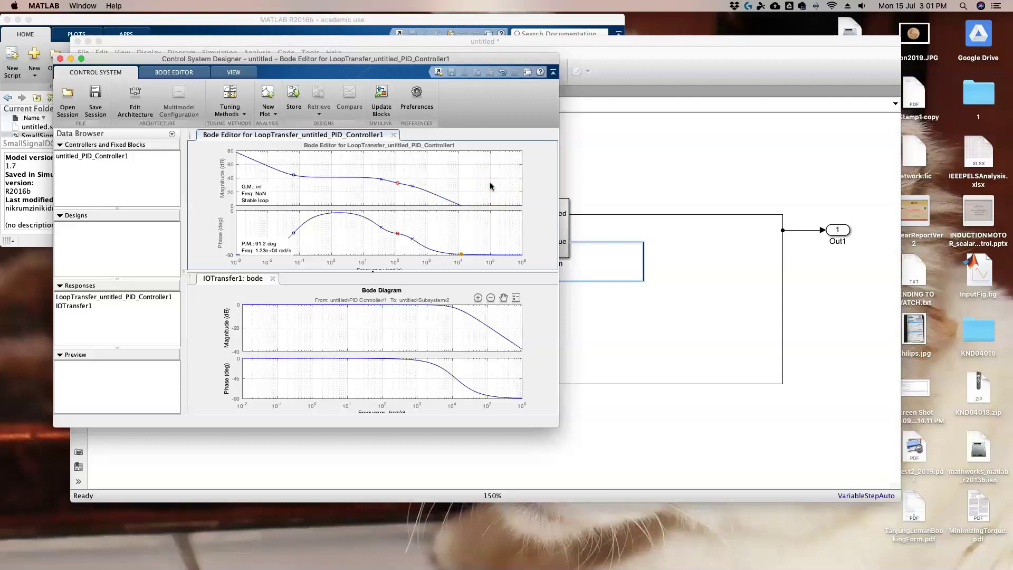
Open the Compensator Editor for untitled_PID_Controller1 from the open-loop Bode editor.
right_click(450, 169)
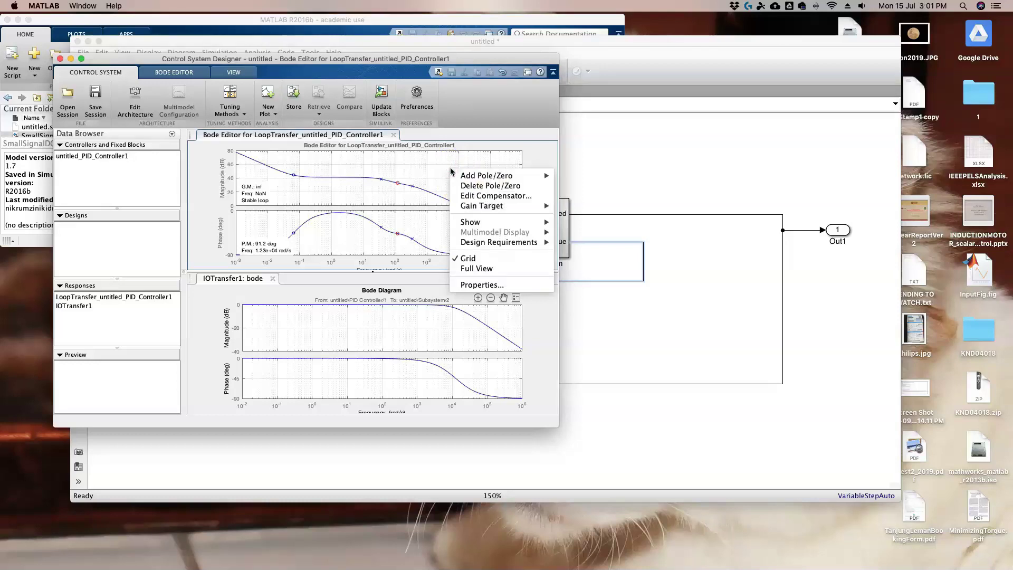
left_click(472, 196)
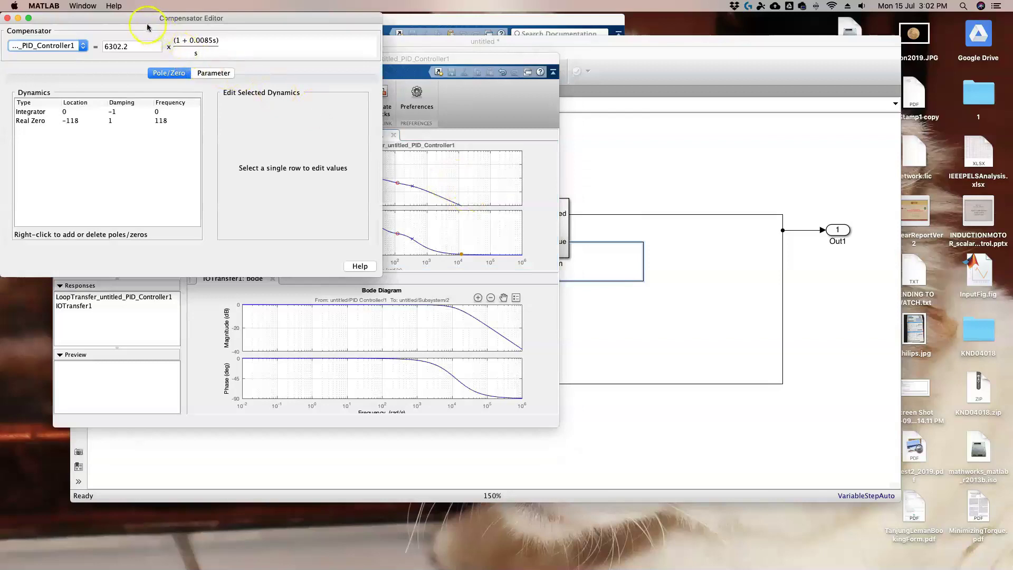
Set the gain of the untitled_PID_Controller1 compensator to 6300 in the Compensator Editor.
left_click_drag(158, 26, 481, 86)
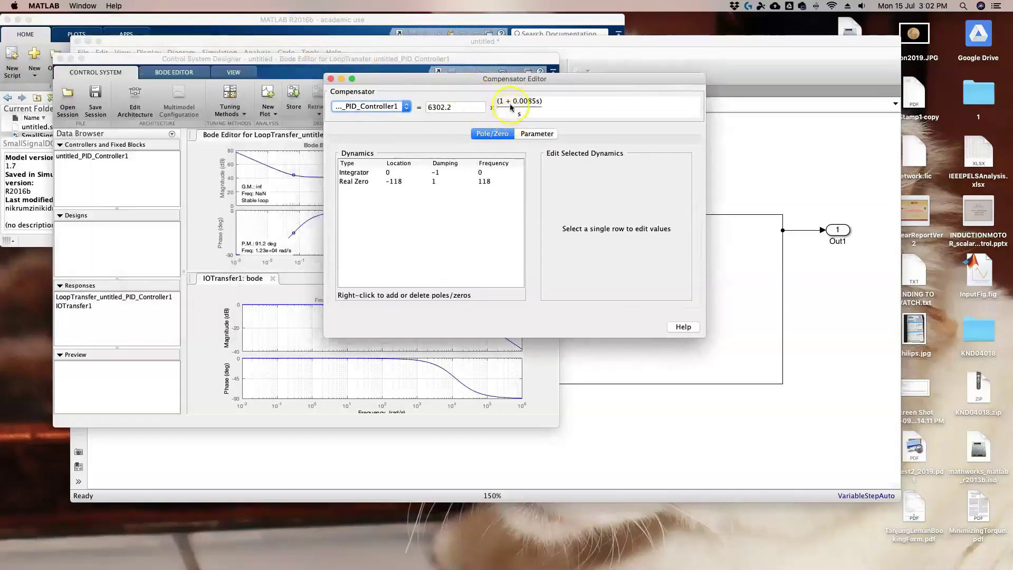
left_click(451, 107)
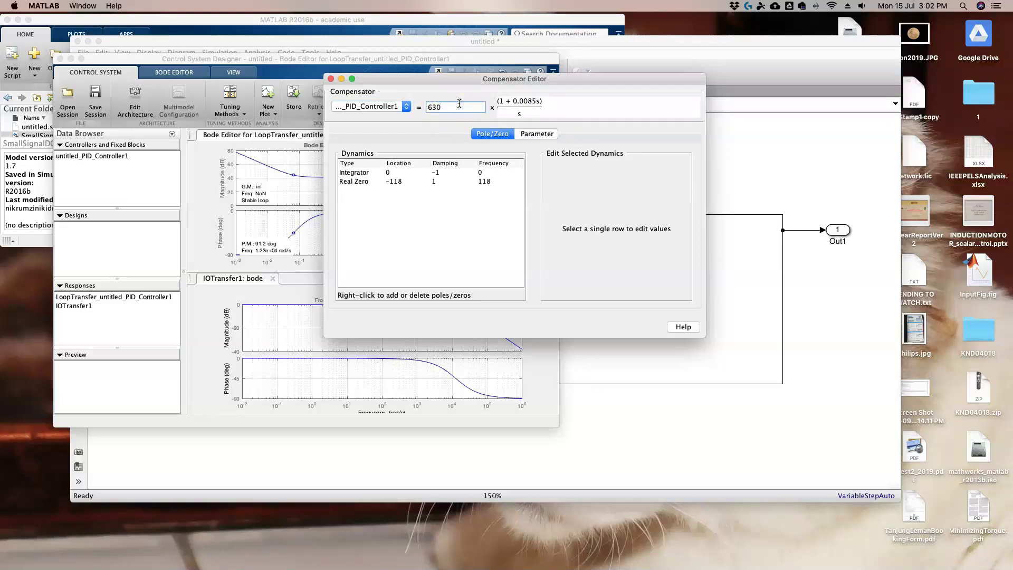
type("0")
left_click(485, 182)
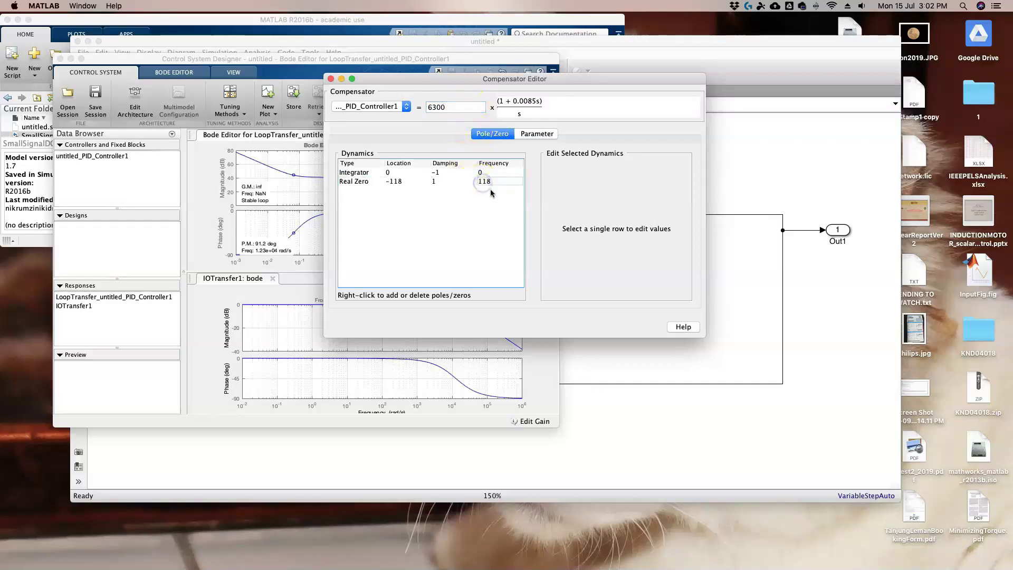
Set the real zero's location to -118 and close the Compensator Editor.
left_click(493, 184)
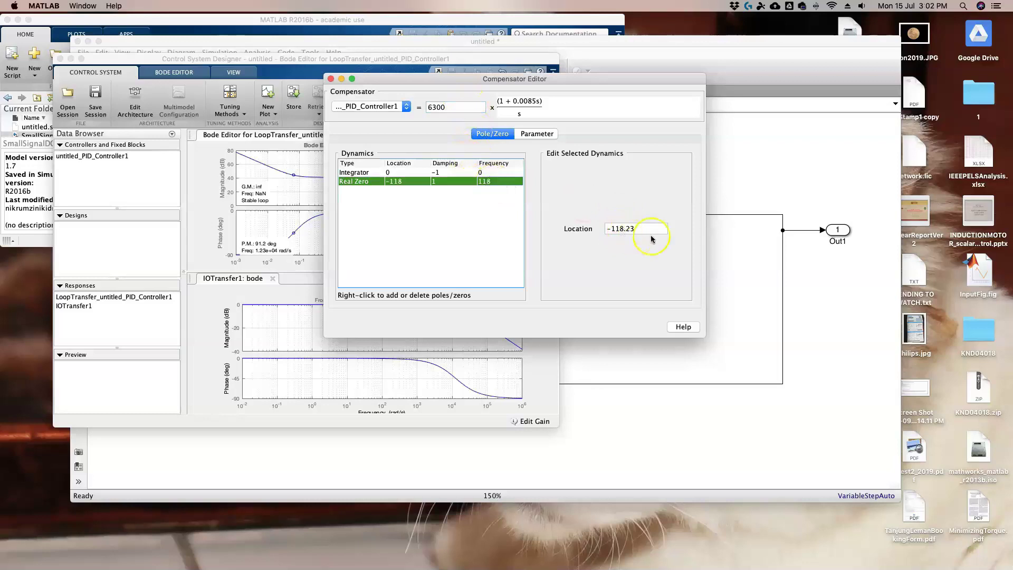
left_click(642, 226)
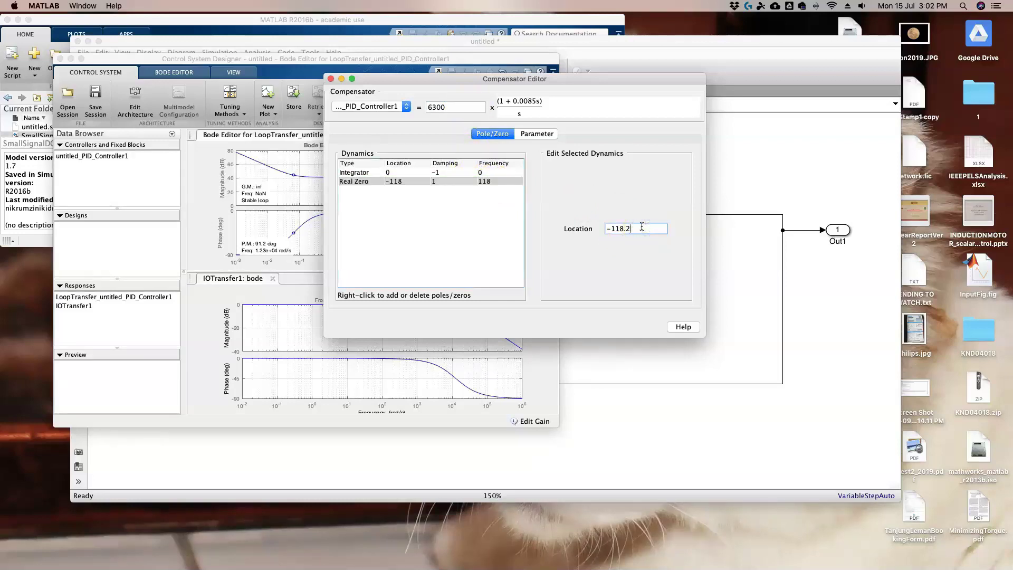
key("Return")
left_click(690, 233)
left_click(368, 110)
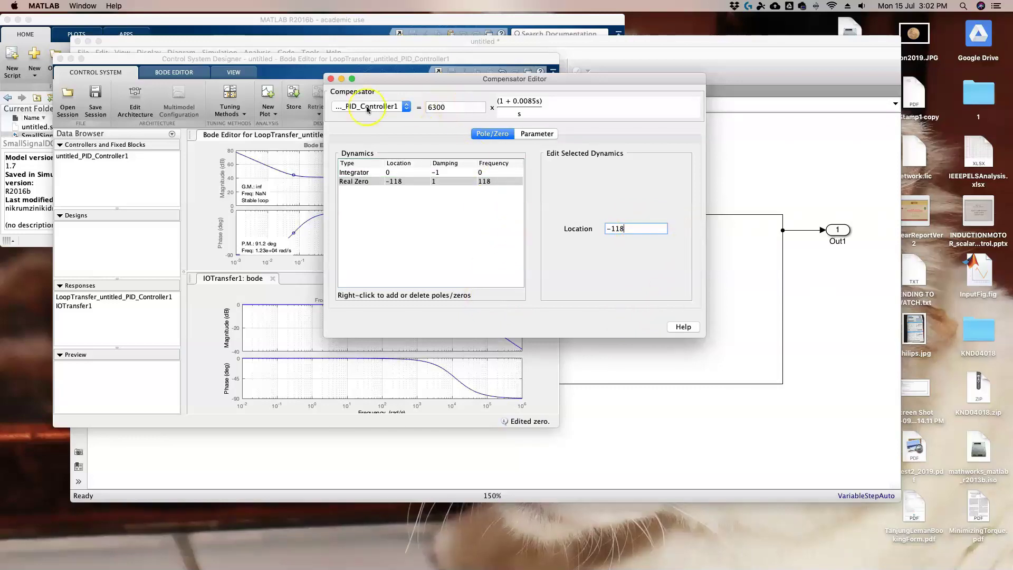
left_click(331, 79)
Update the Simulink blocks with the tuned compensator and check the P and I parameters of PID Controller1 in the model.
mouse_move(384, 235)
left_mouse_down()
mouse_move(445, 226)
mouse_move(378, 235)
mouse_move(392, 247)
left_mouse_up()
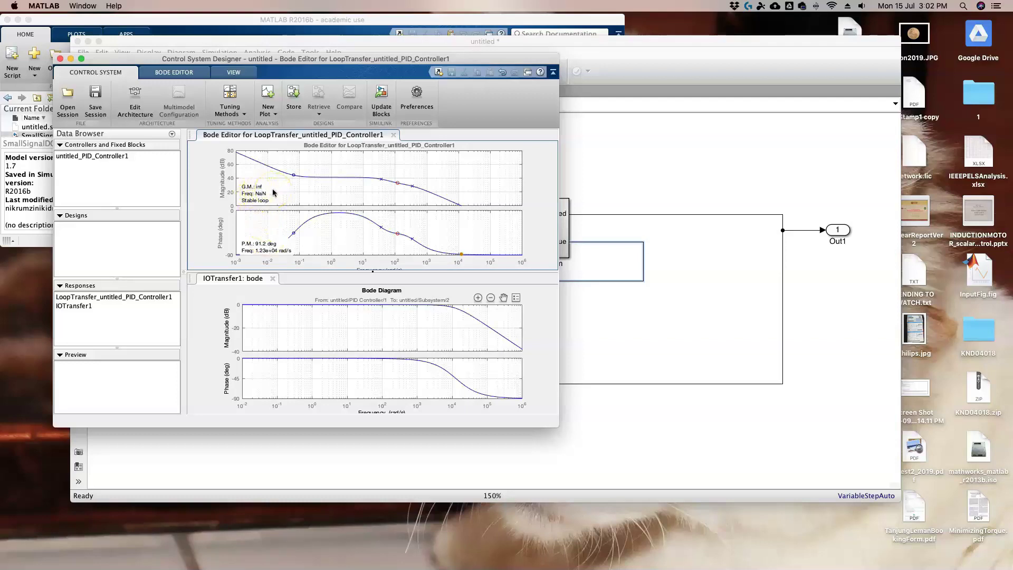
left_click(732, 290)
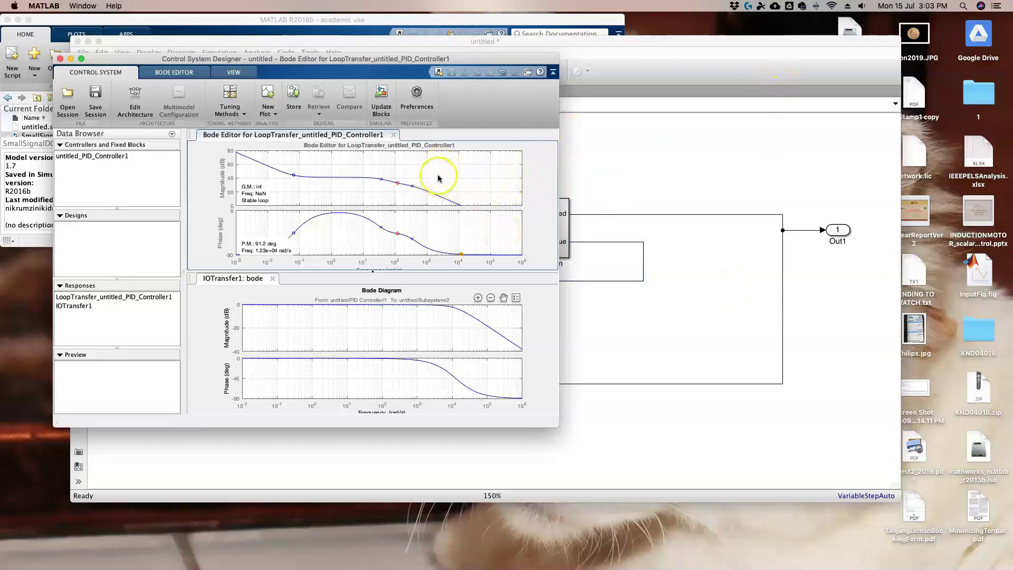
left_click(381, 95)
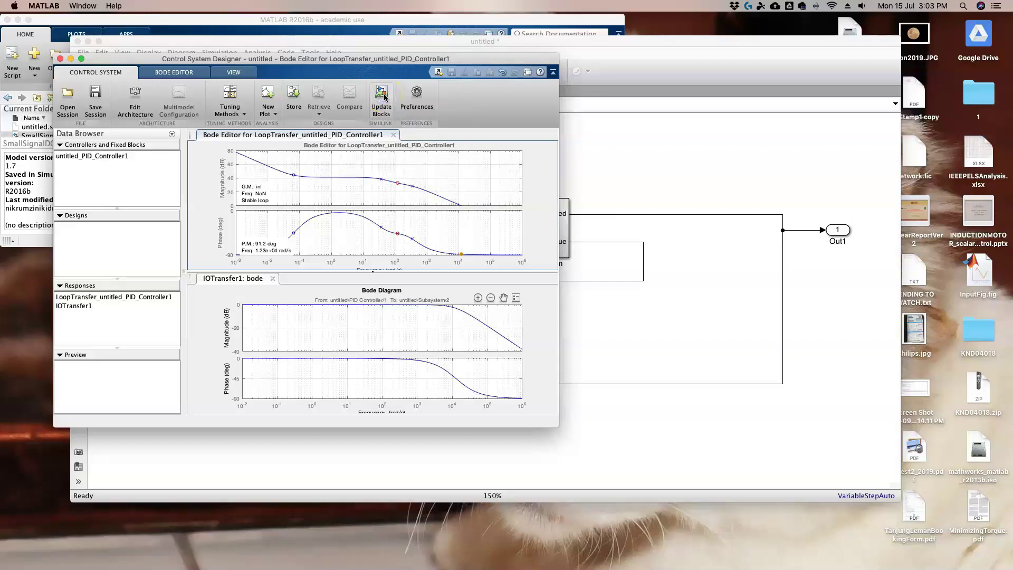
left_click(648, 198)
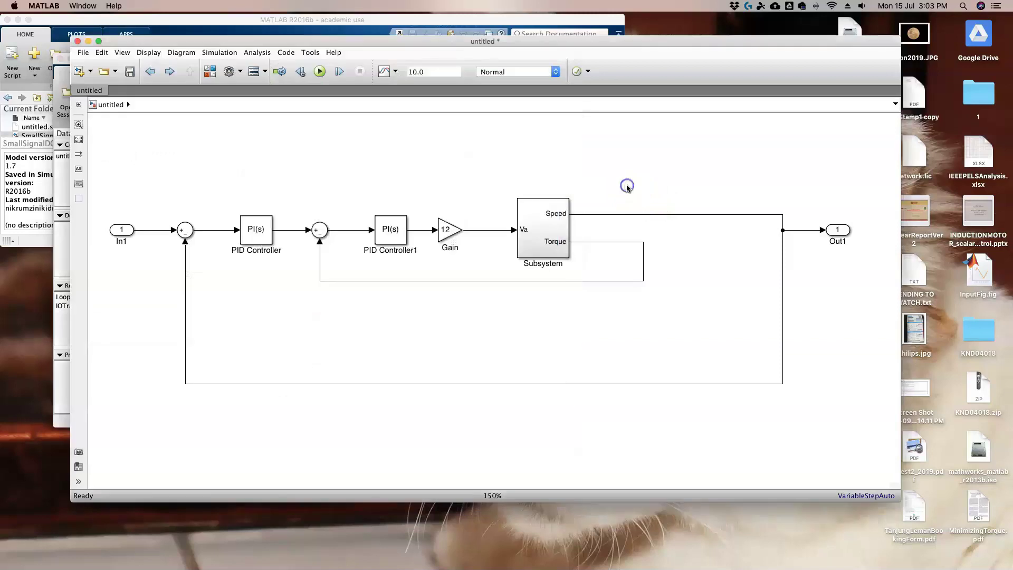
double_click(391, 236)
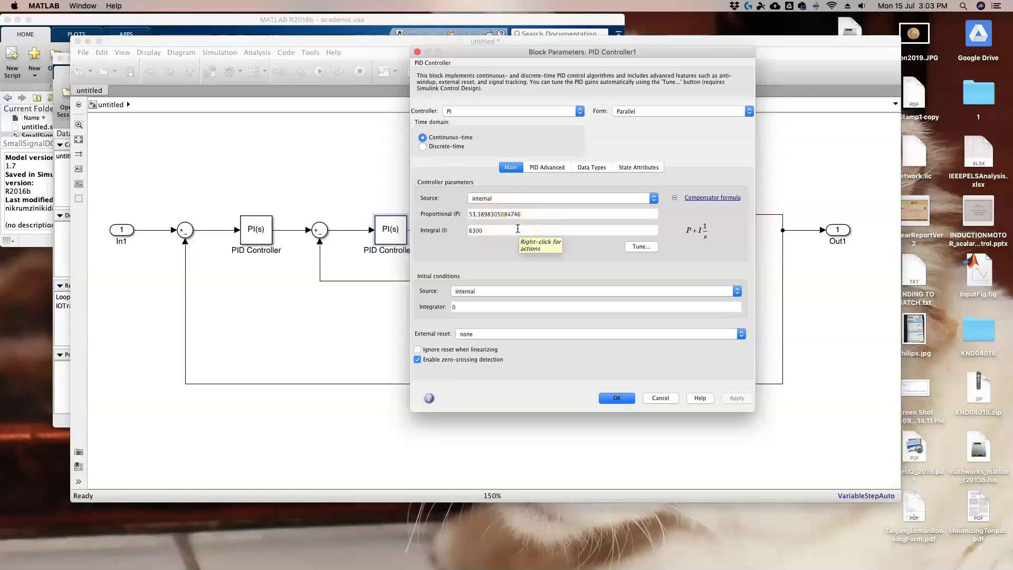
left_click(615, 397)
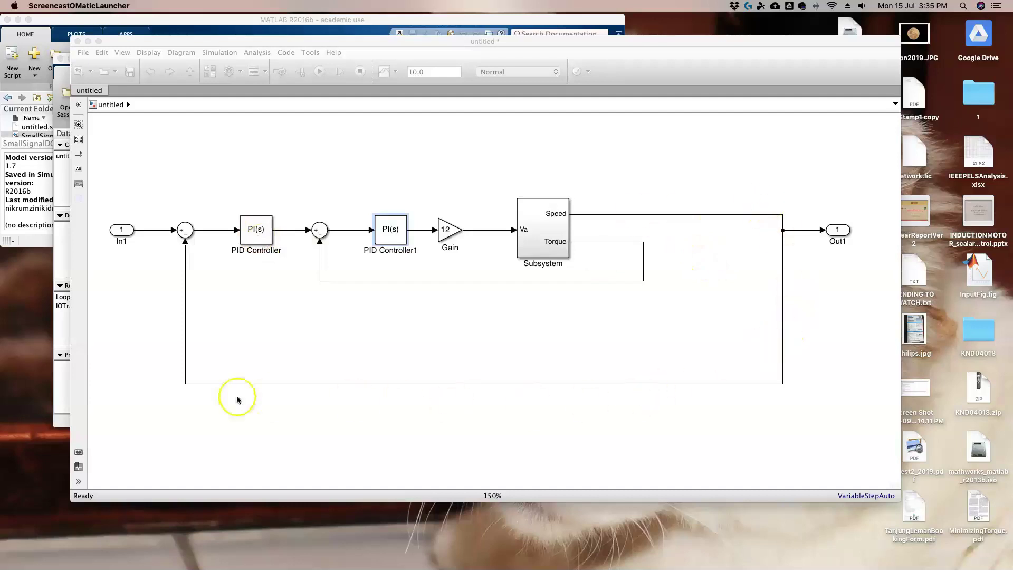
Return to the Control System Designer and close the open-loop Bode editor and the IOTransfer1 Bode plot.
key("ctrl+Up")
left_click(263, 247)
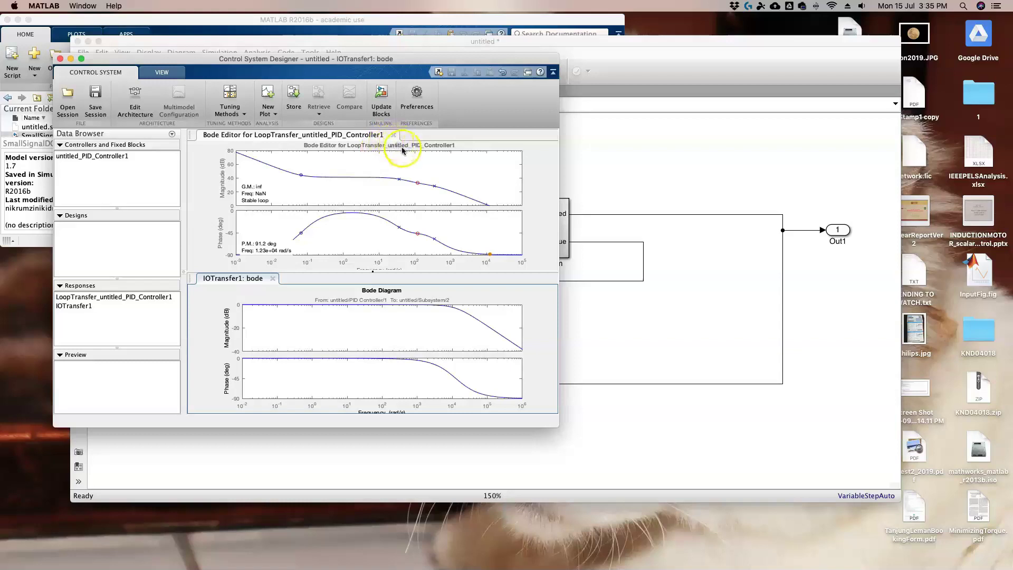
left_click(393, 136)
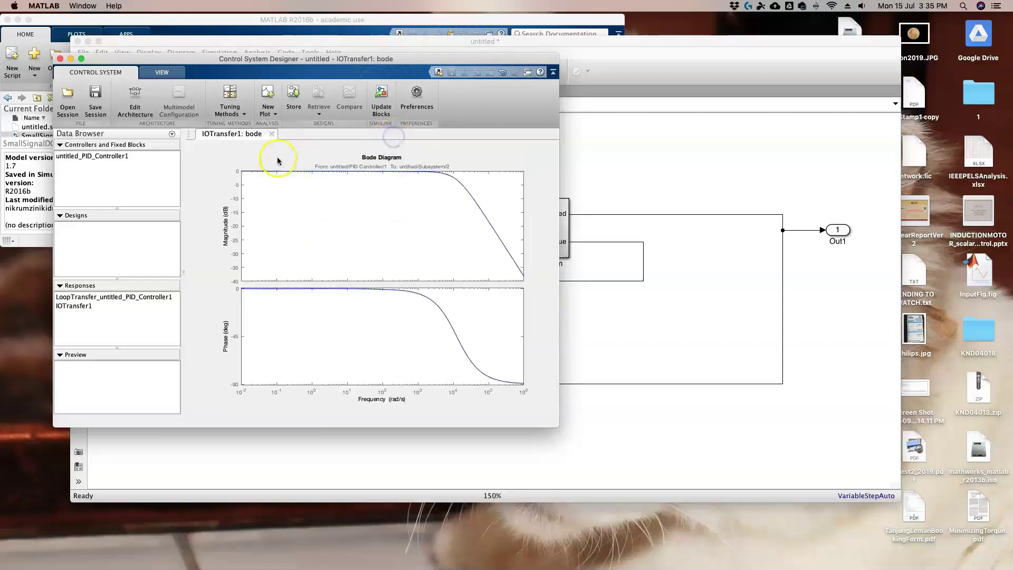
left_click(271, 133)
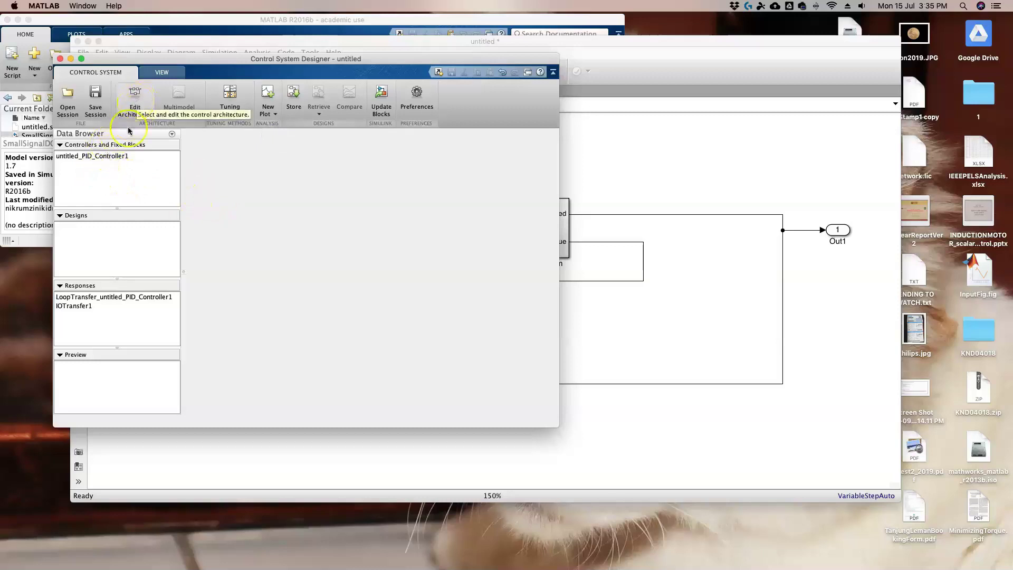
Delete both responses, LoopTransfer_untitled_PID_Controller1 and IOTransfer1, from the Data Browser.
left_click(73, 298)
left_click(74, 307, "shift")
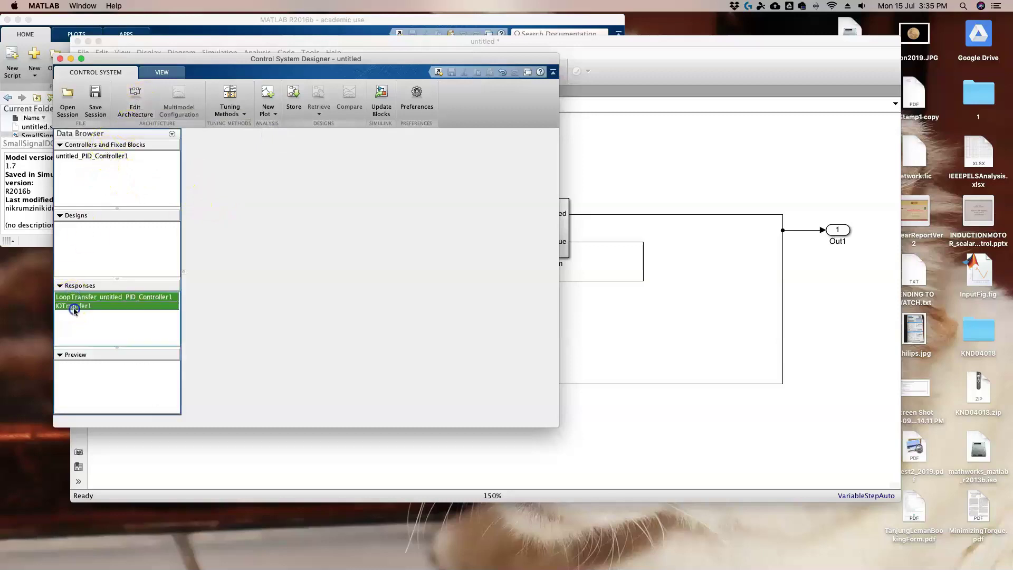
right_click(74, 309)
left_click(88, 327)
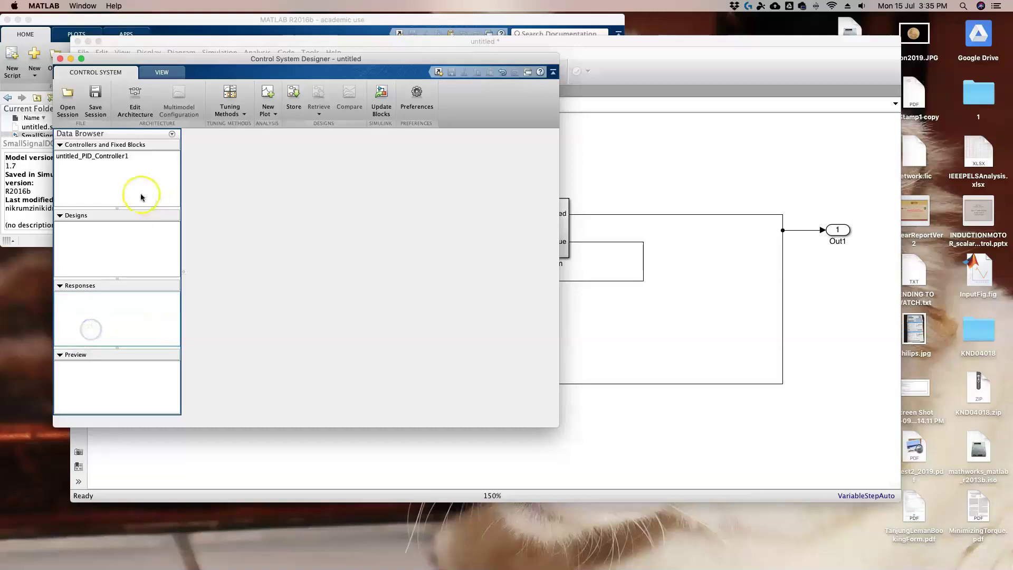
Edit the architecture to remove all signal locations, the loop opening and the PID Controller1 block.
left_click(136, 103)
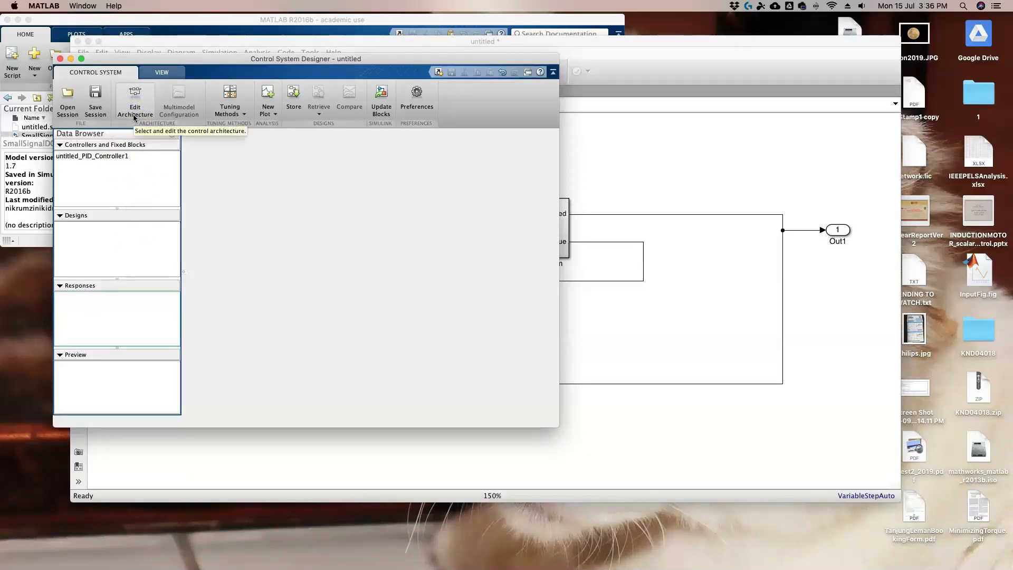
left_click(311, 179)
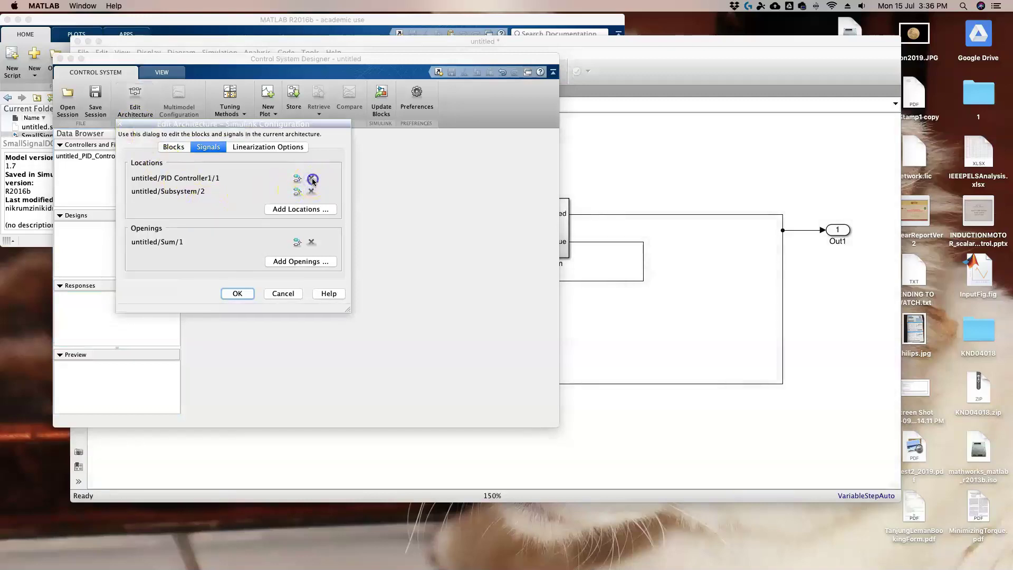
left_click(312, 179)
left_click(311, 212)
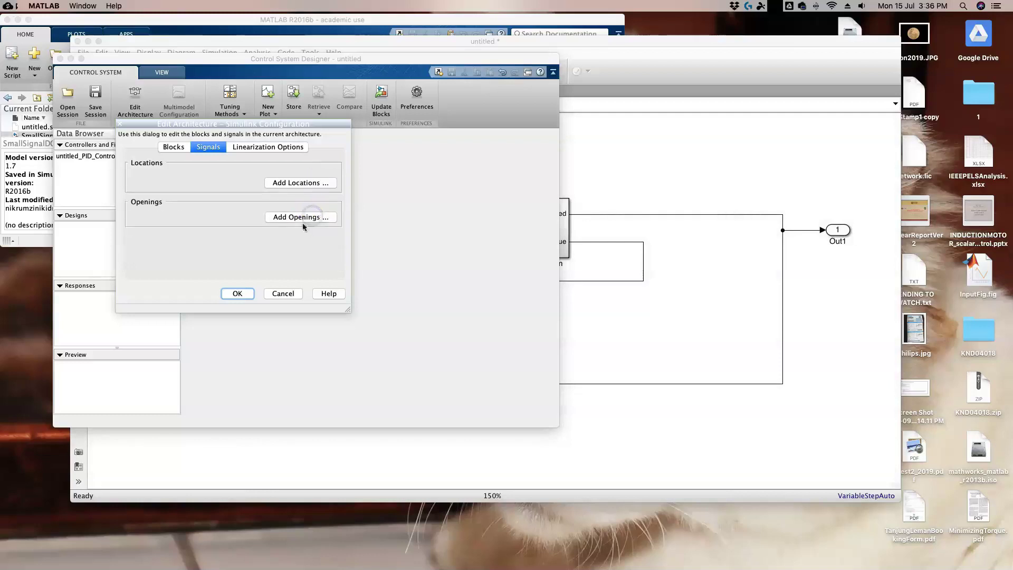
left_click(174, 147)
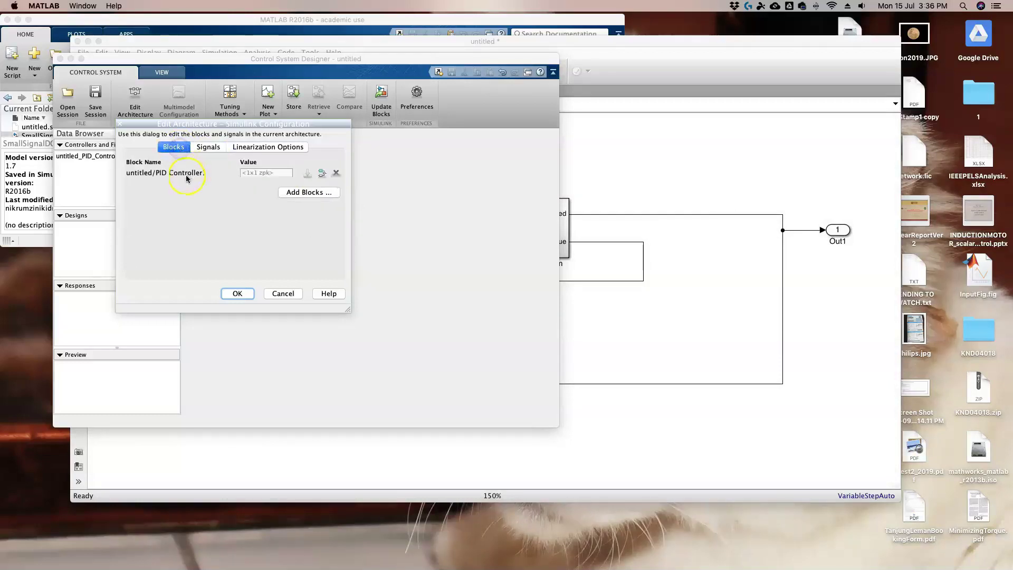
left_click(335, 174)
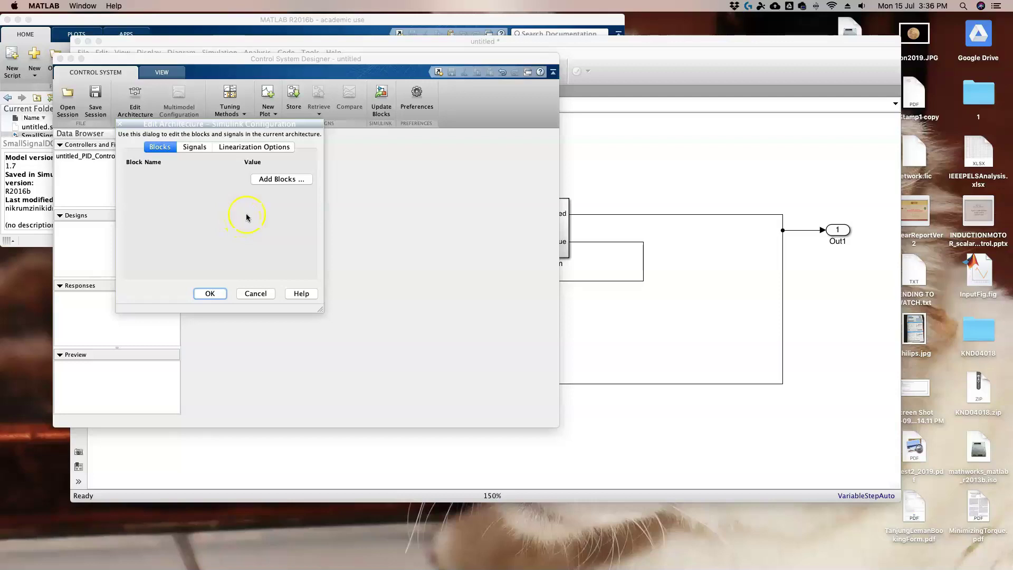
Add the outer-loop PID Controller as the block to tune, highlighting it in the model to verify the choice.
left_click(271, 182)
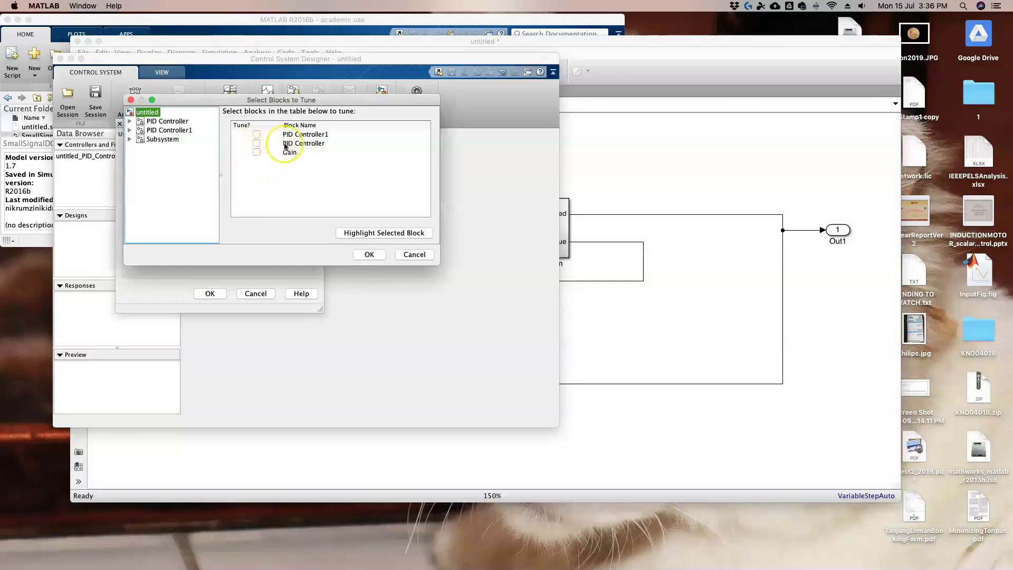
left_click(257, 143)
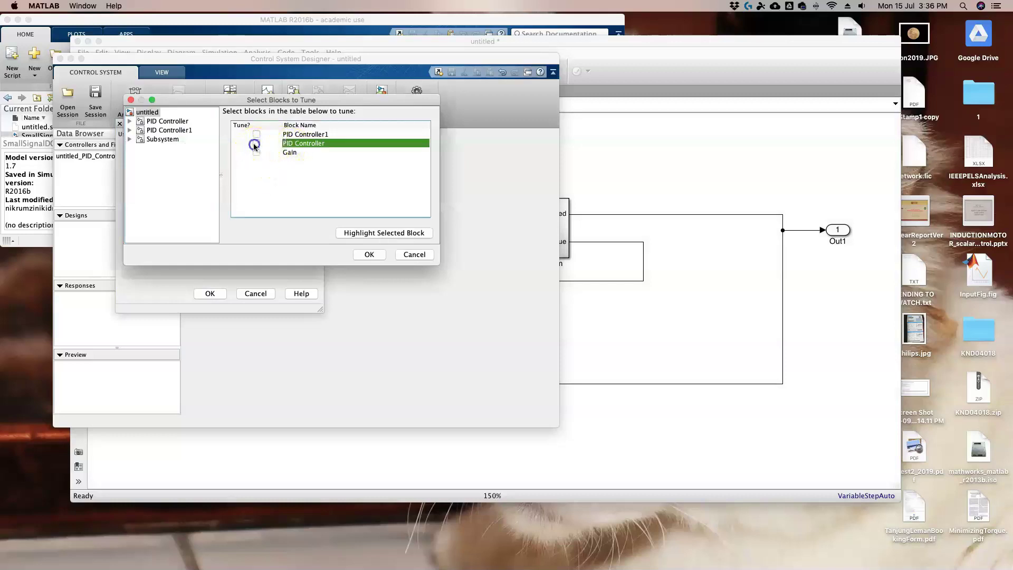
left_click(357, 234)
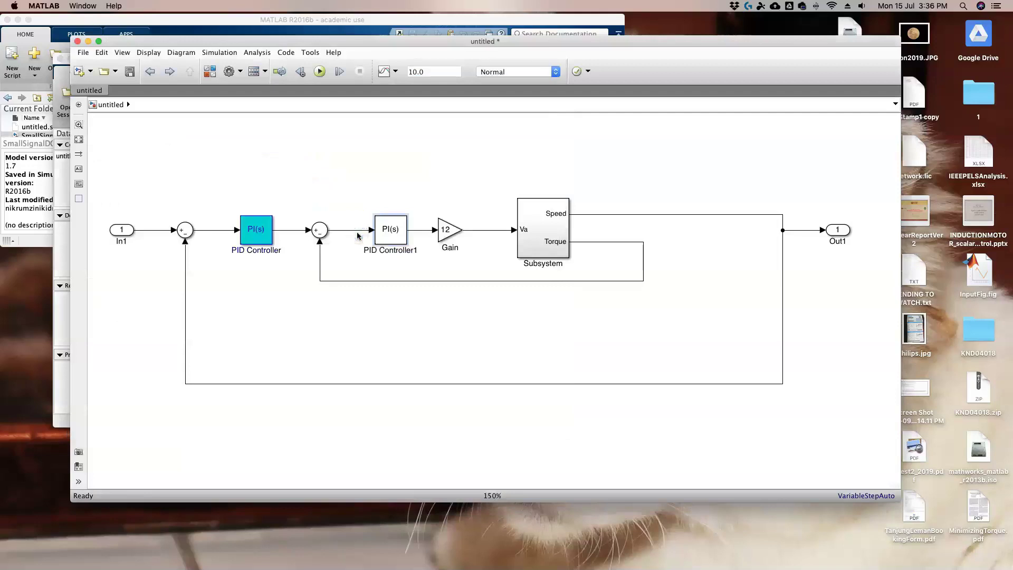
left_click(255, 231)
key("ctrl+Up")
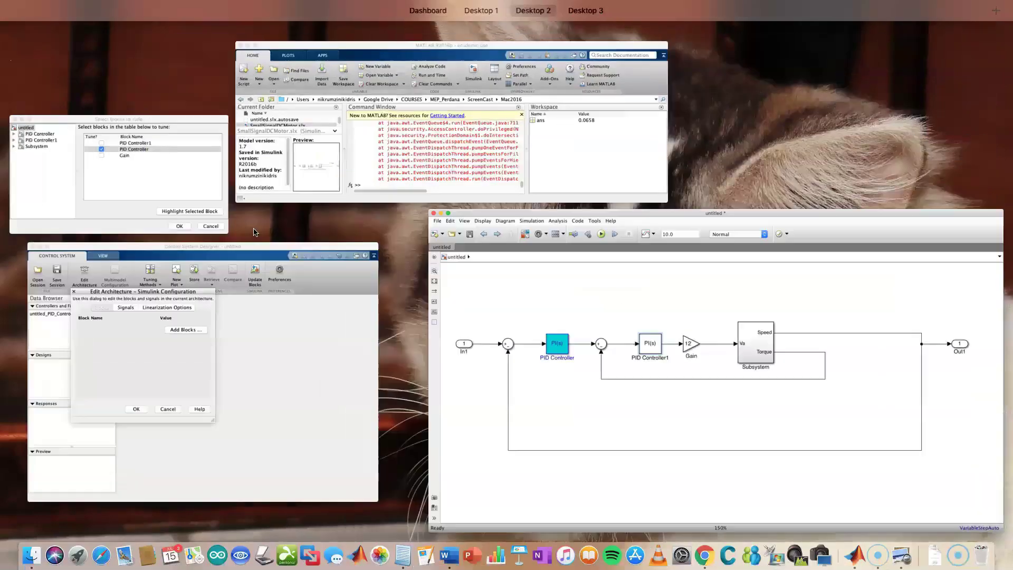
left_click(121, 169)
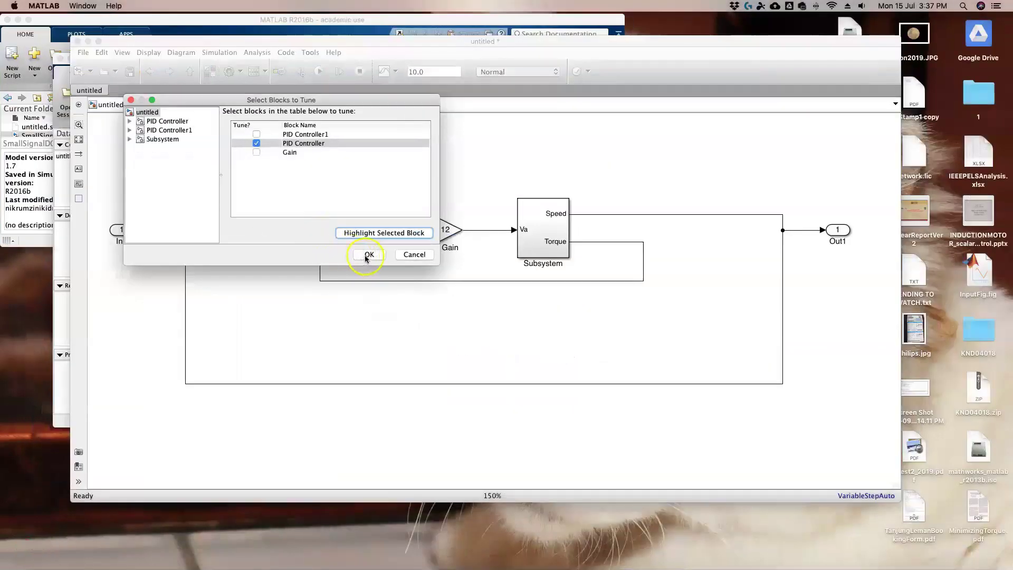
left_click(367, 254)
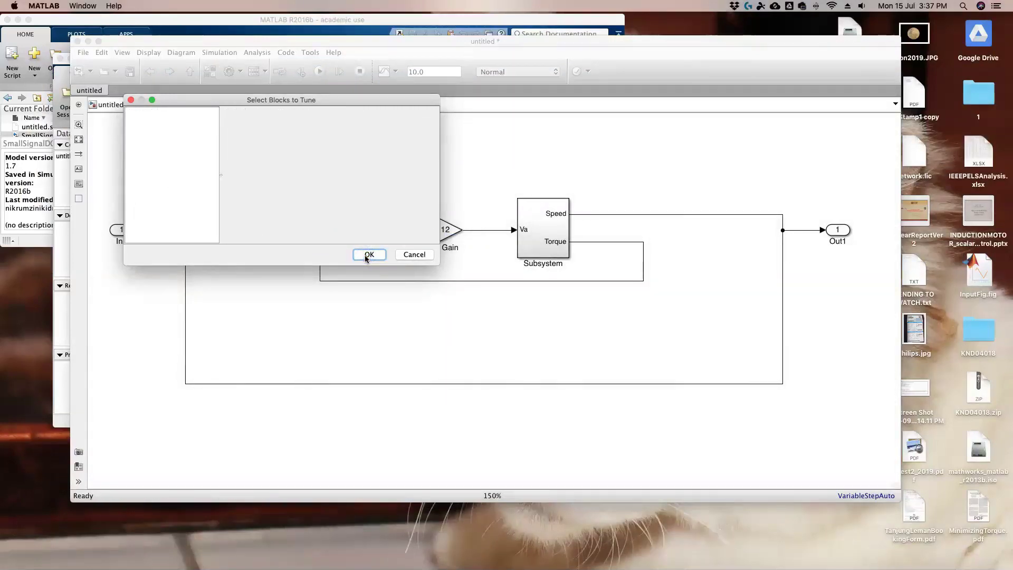
Review the signals and linearization options of the edited architecture and apply the configuration.
key("ctrl+Up")
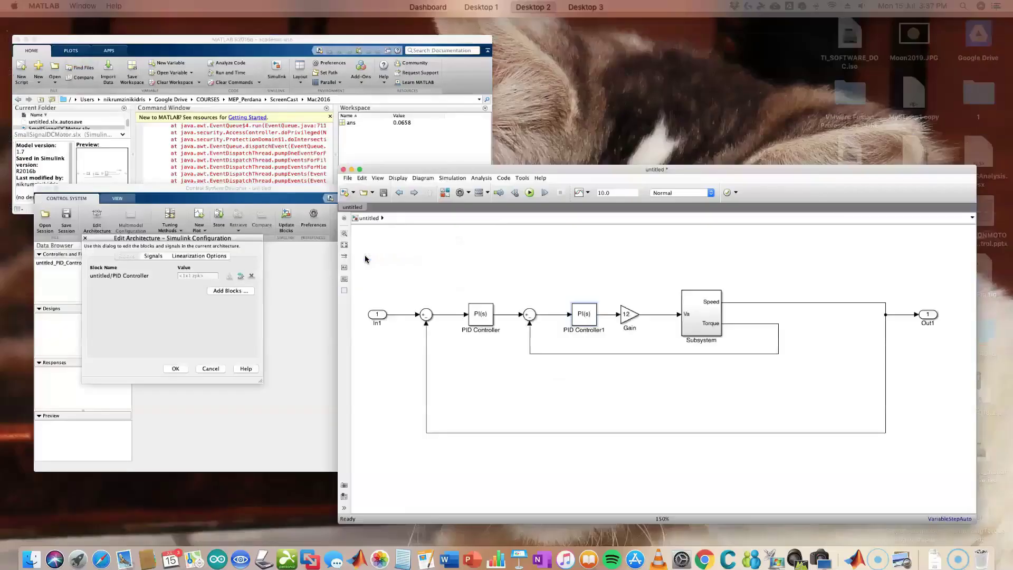
left_click(170, 329)
left_click(209, 147)
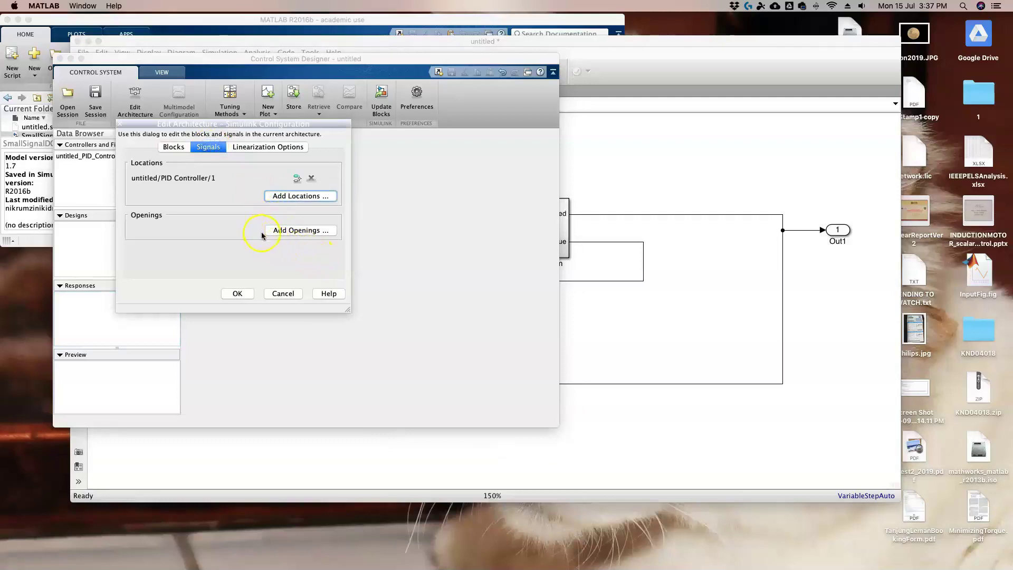
left_click(266, 150)
left_click(209, 147)
left_click(183, 147)
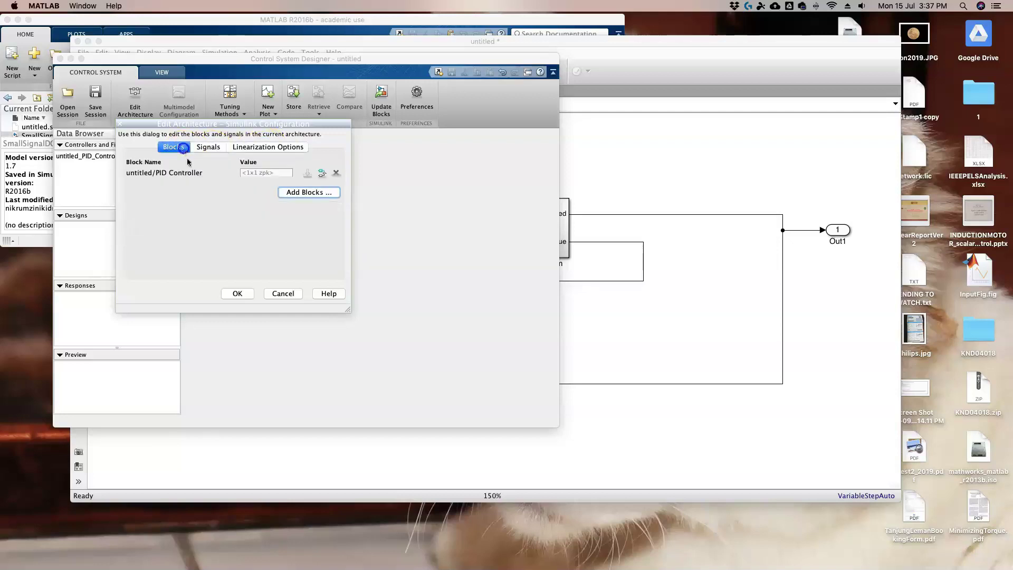
left_click(237, 293)
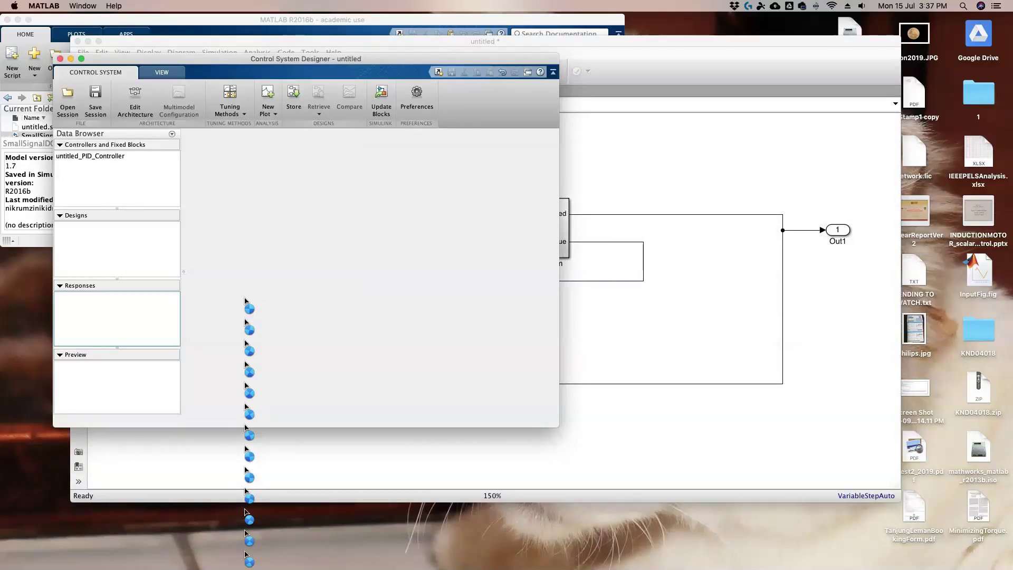
Open a Bode Editor for a new open-loop response, LoopTransfer1, taken at the Subsystem's Speed output signal with no loop openings.
left_click(234, 104)
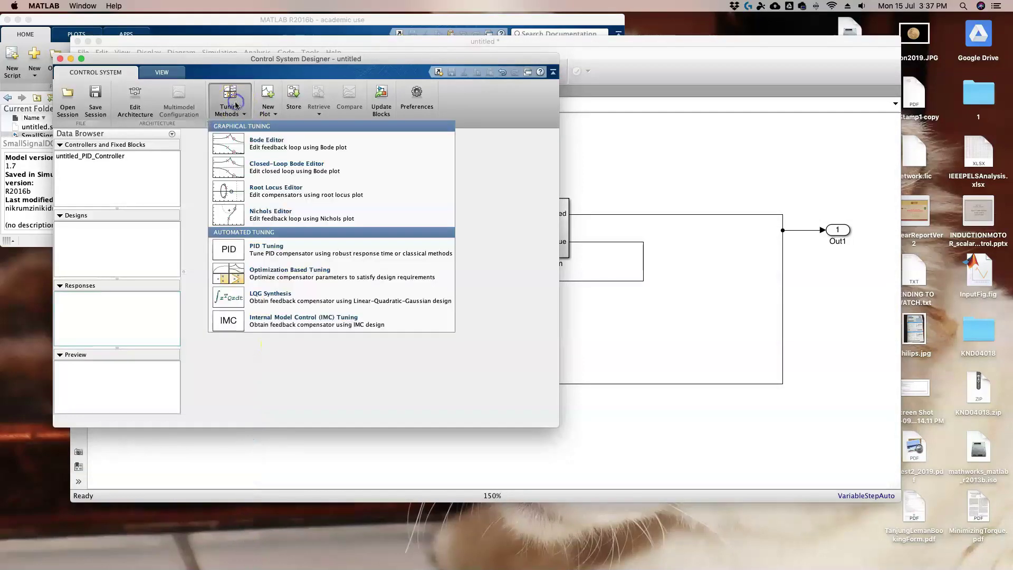
left_click(235, 146)
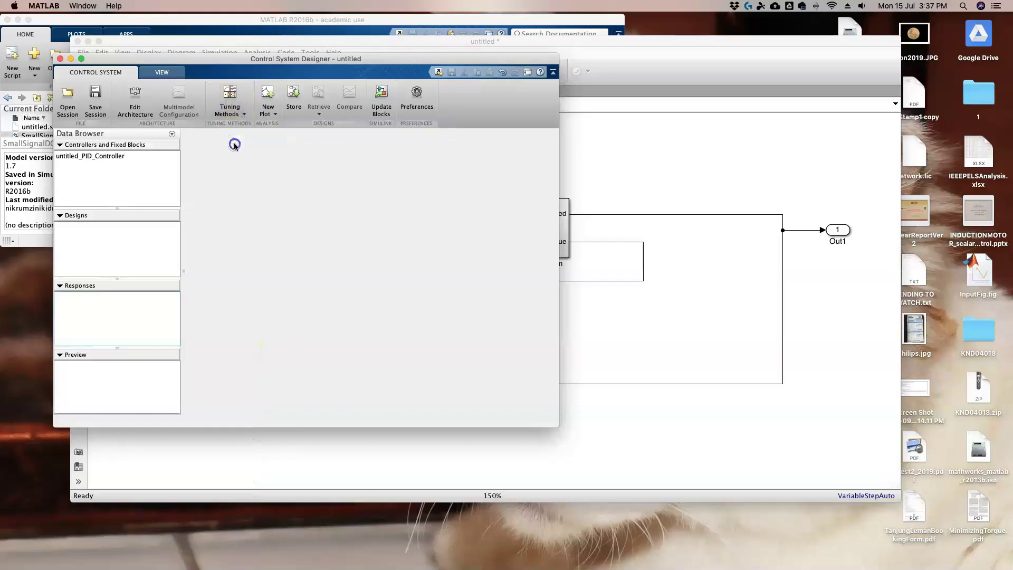
left_click(287, 154)
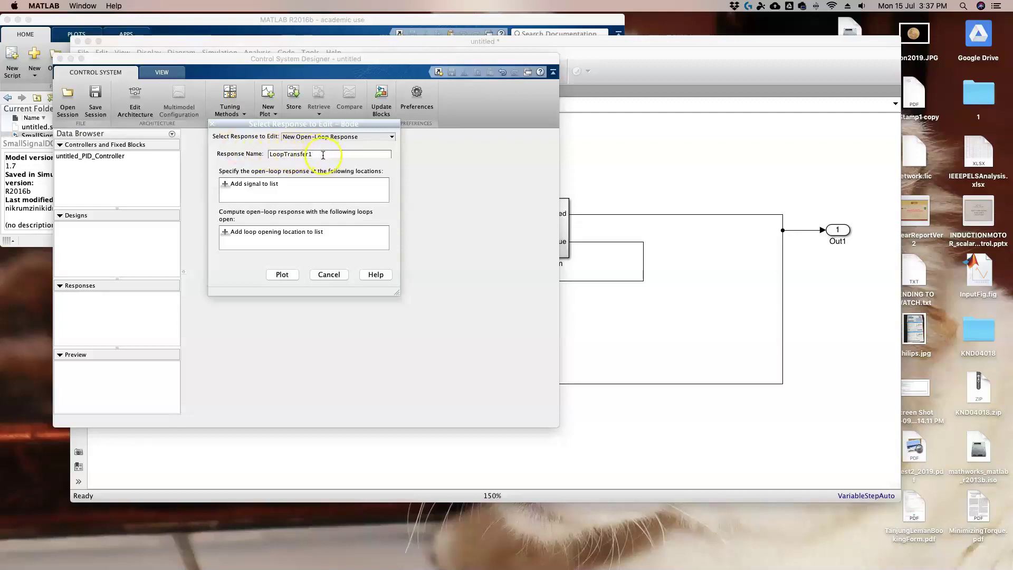
left_click(226, 185)
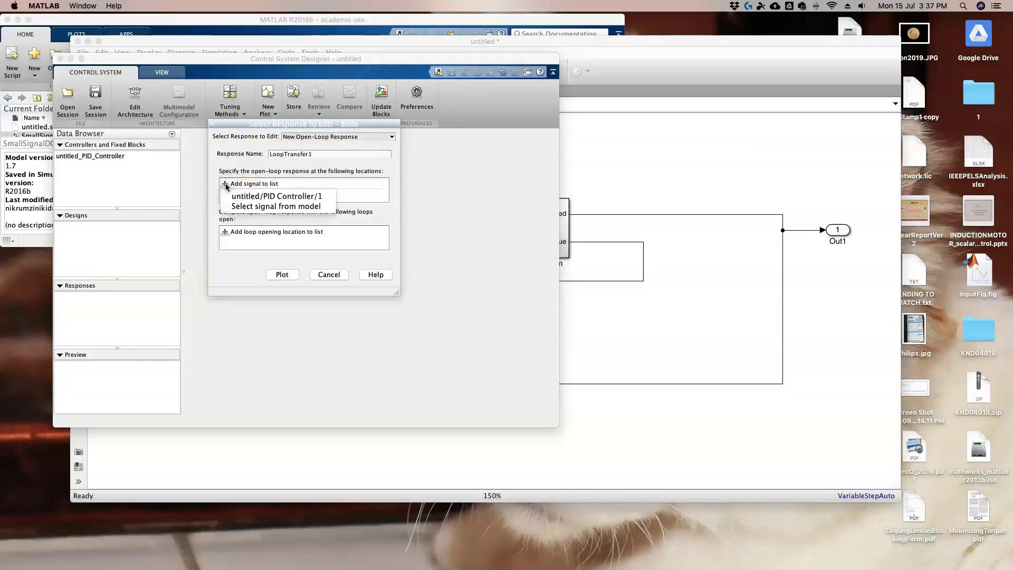
left_click(244, 206)
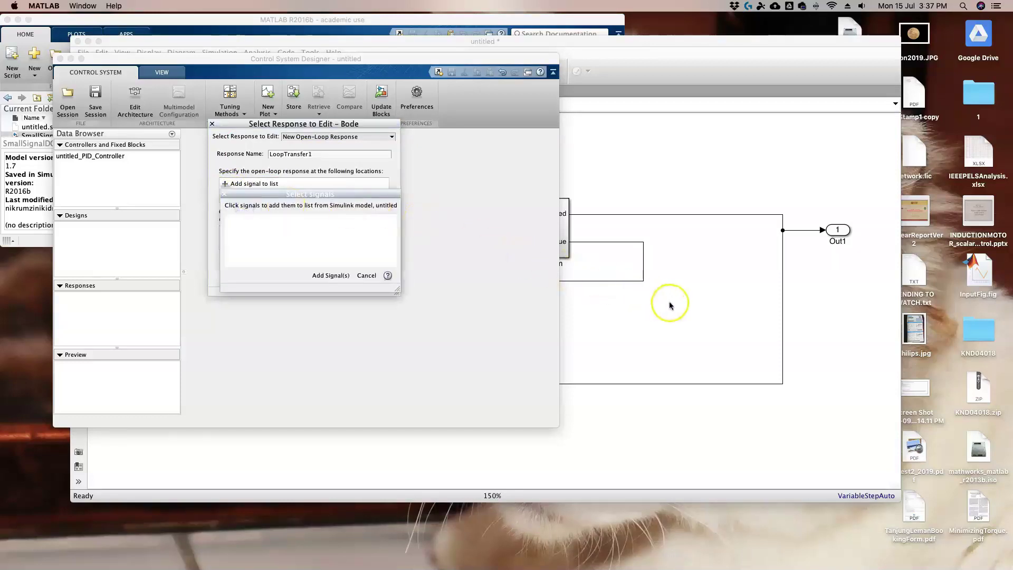
left_click(670, 305)
left_click(631, 215)
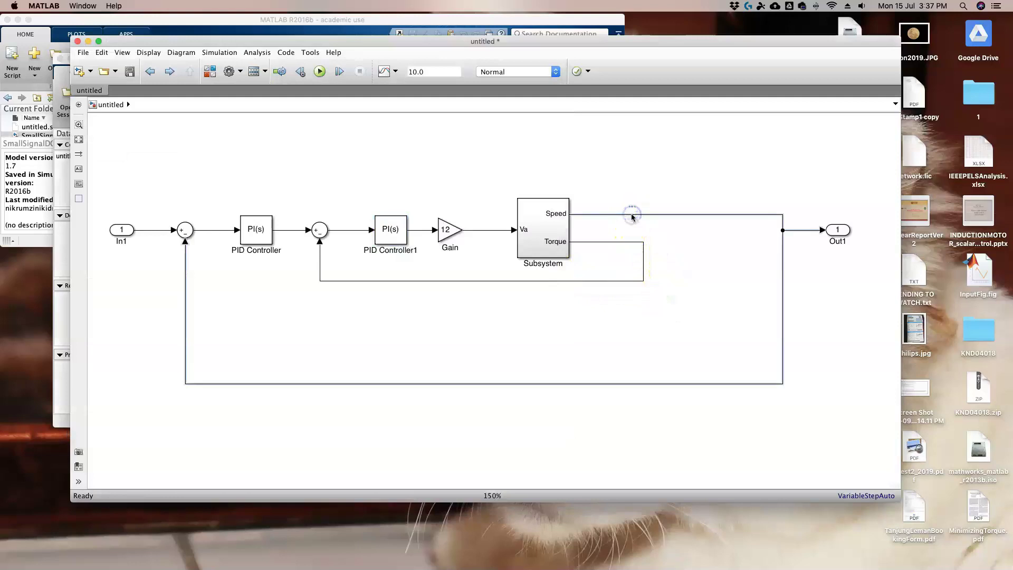
key("ctrl+Up")
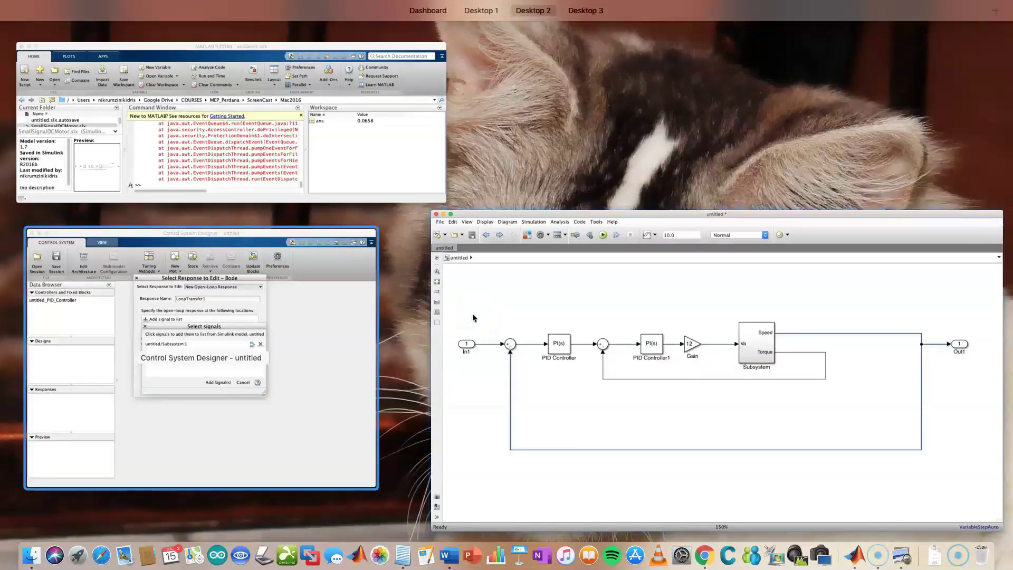
left_click(348, 314)
left_click(331, 276)
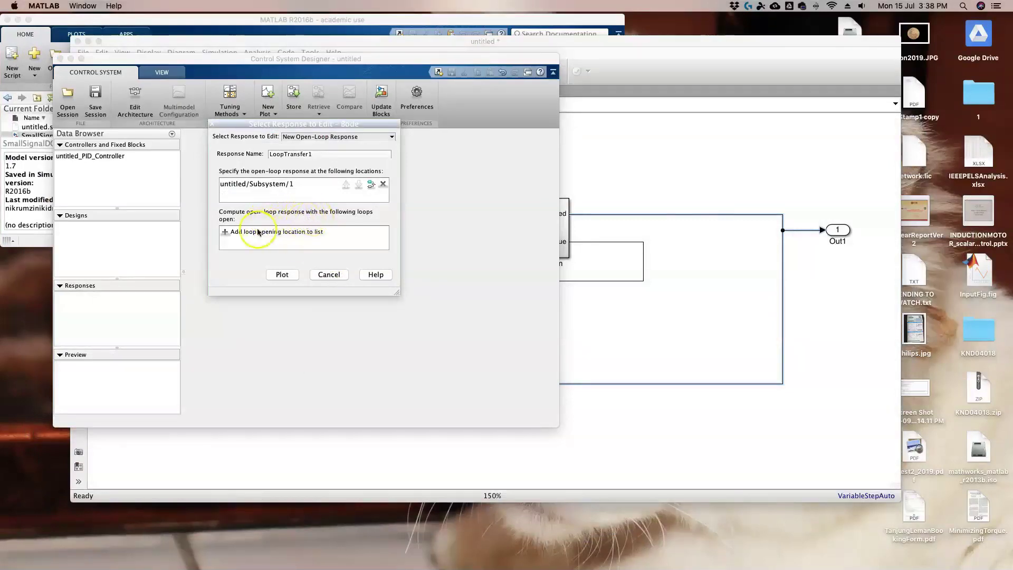
left_click(283, 275)
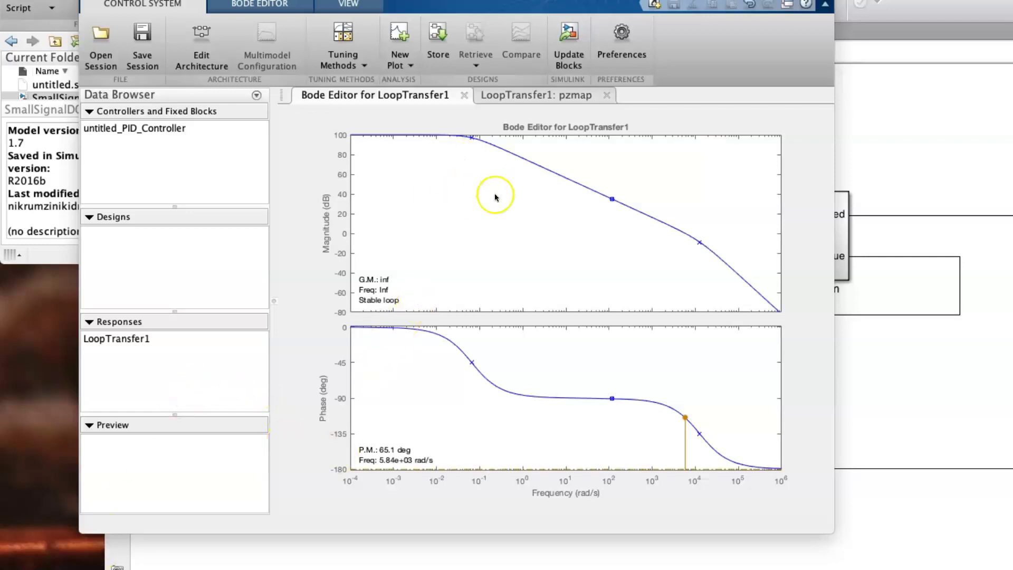
Start a new Bode plot of a new input-output transfer response, IOTransfer1, with the In1 signal as its input.
left_click(409, 62)
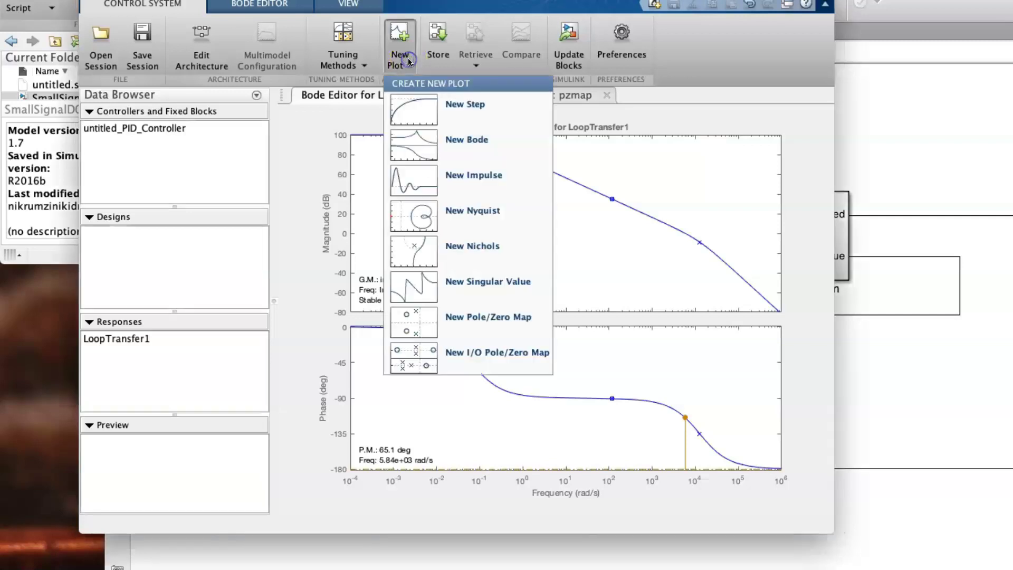
left_click(415, 143)
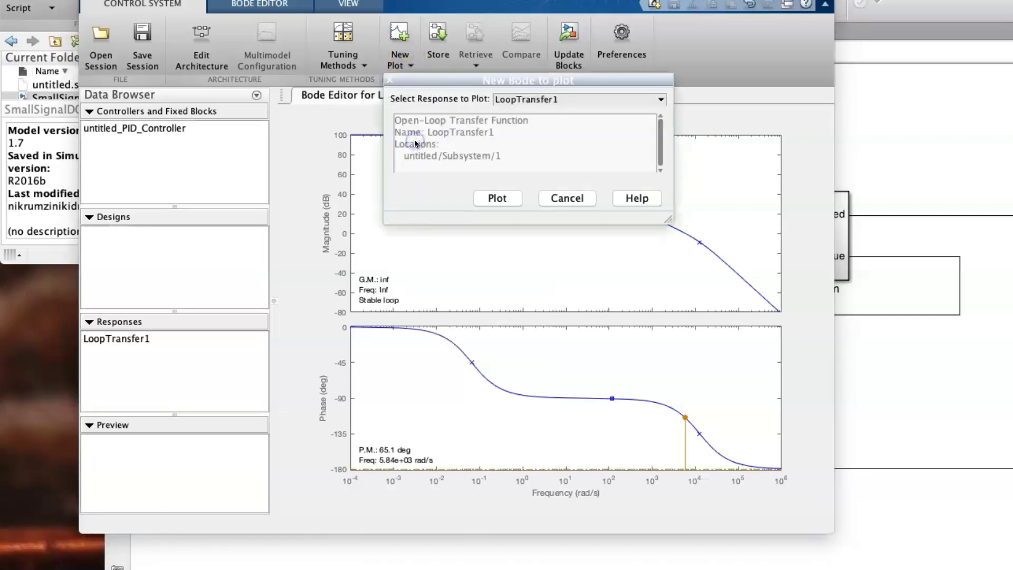
left_click(625, 100)
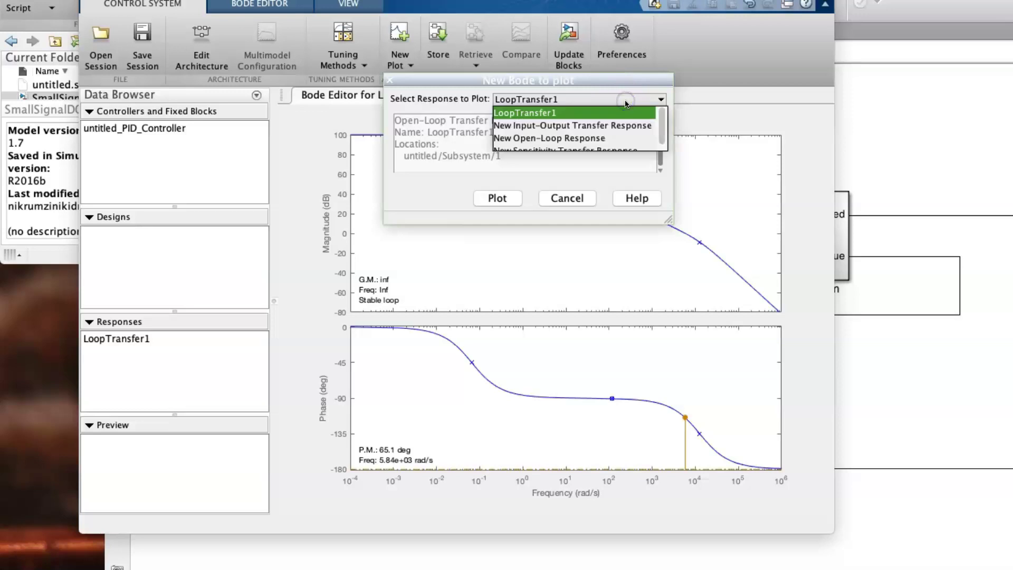
left_click(585, 127)
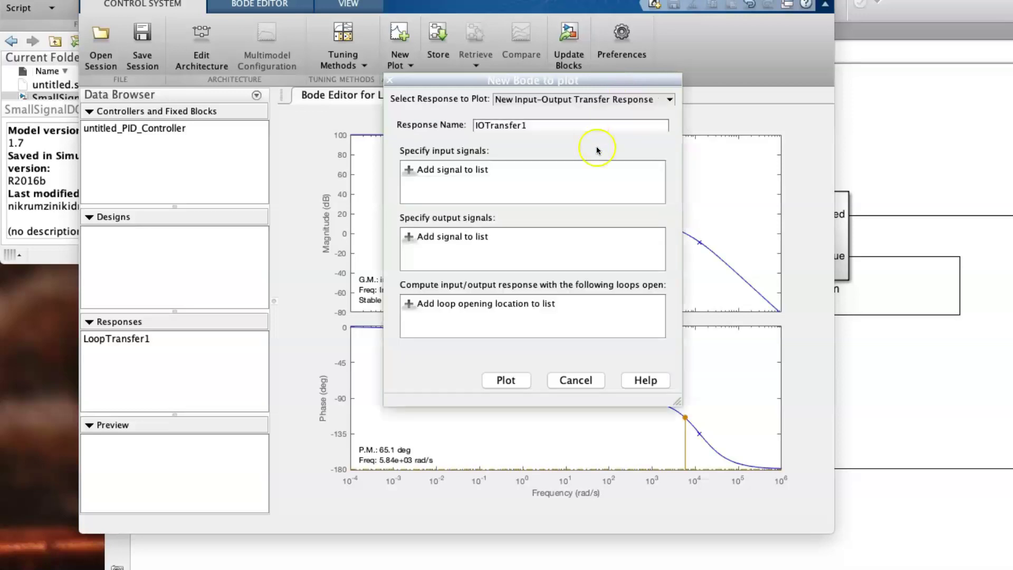
left_click(408, 172)
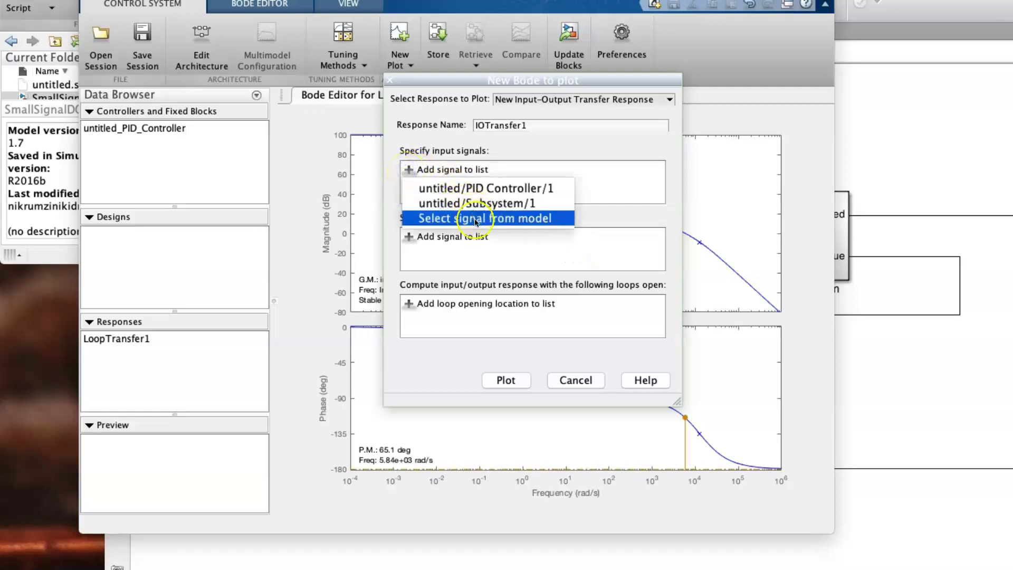
left_click(476, 220)
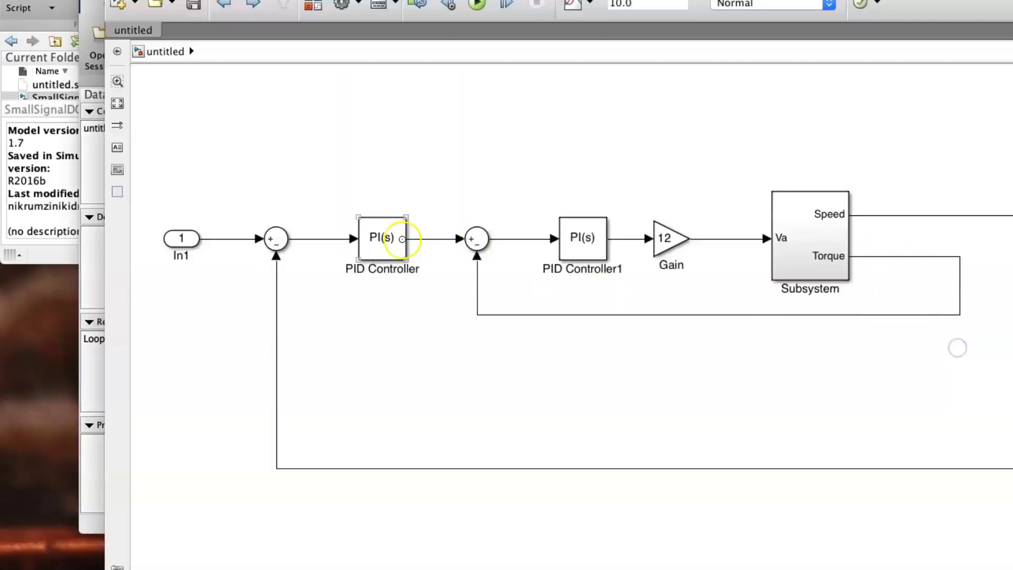
left_click(224, 240)
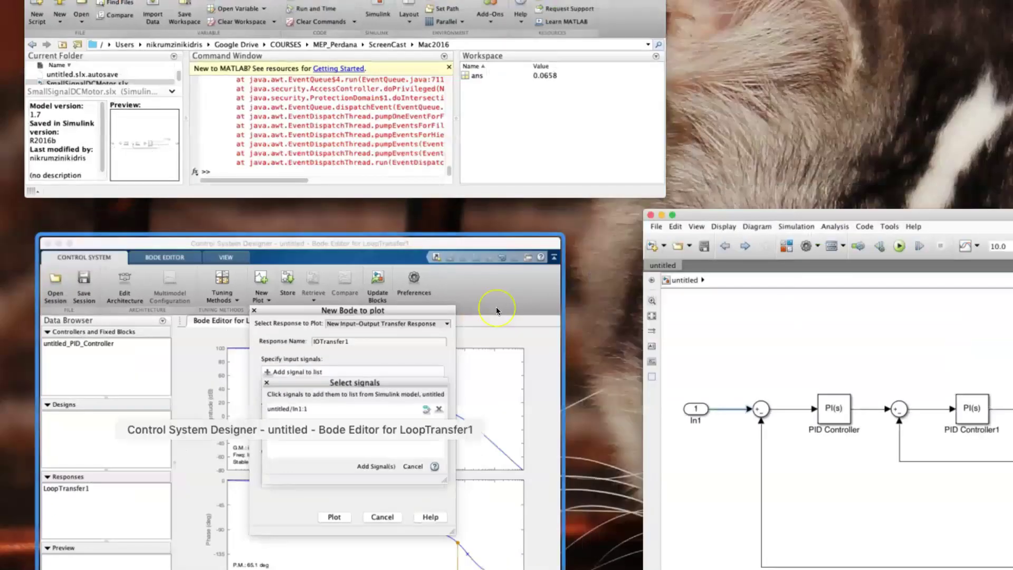
left_click(379, 467)
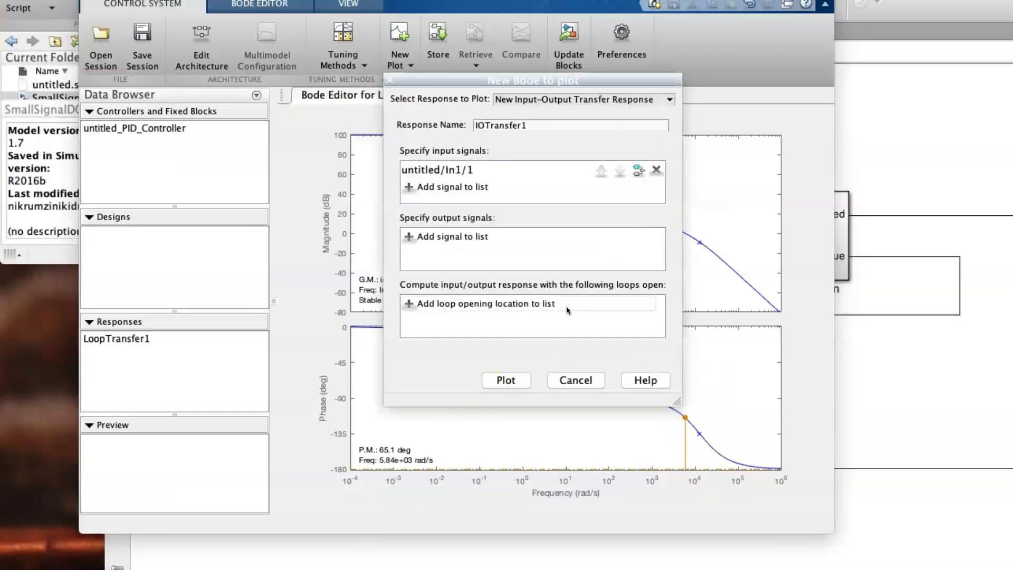
Add the Subsystem's Speed signal as the output of IOTransfer1 and plot the response.
left_click(407, 238)
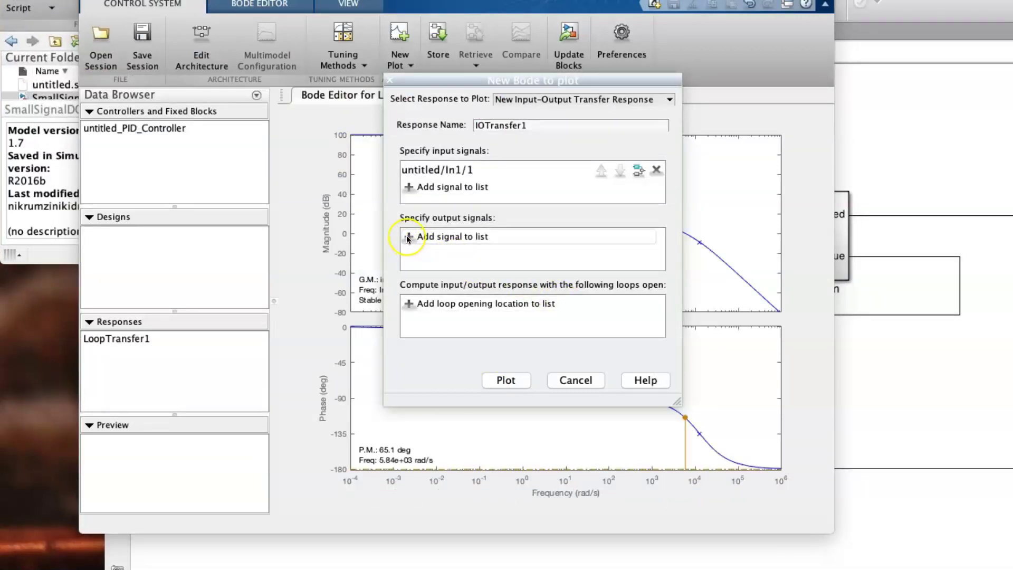
left_click(493, 301)
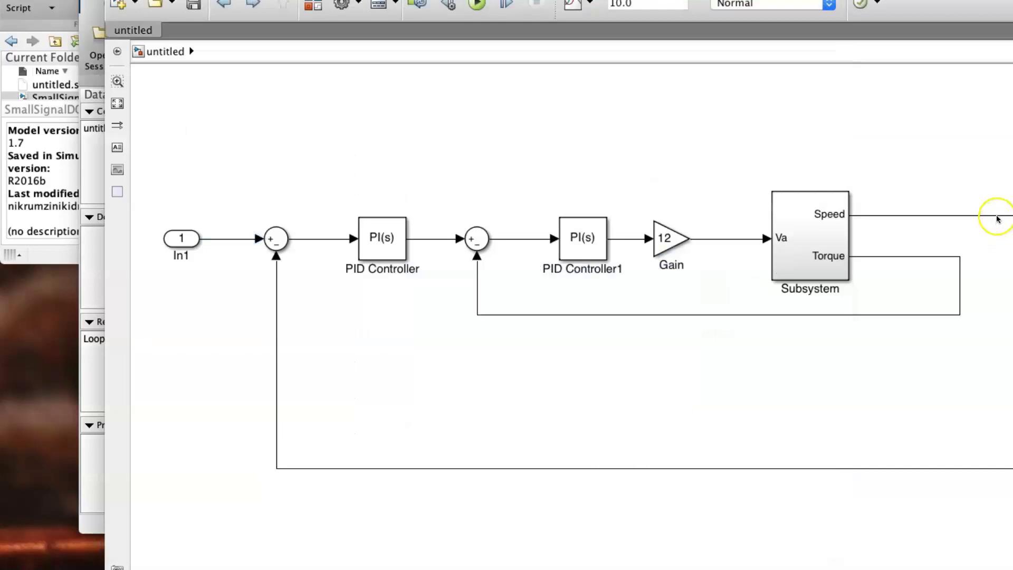
left_click(997, 217)
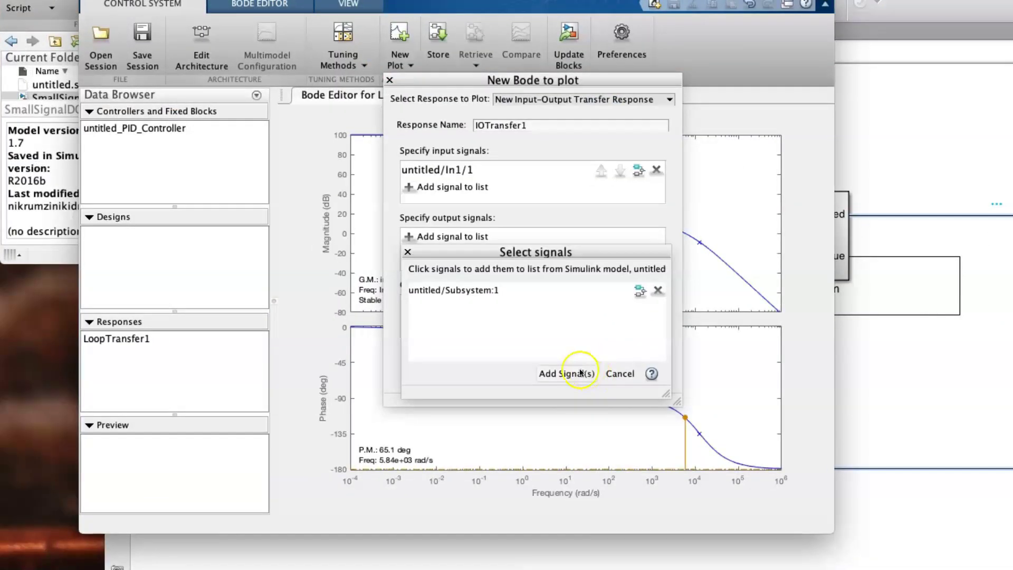
left_click(380, 512)
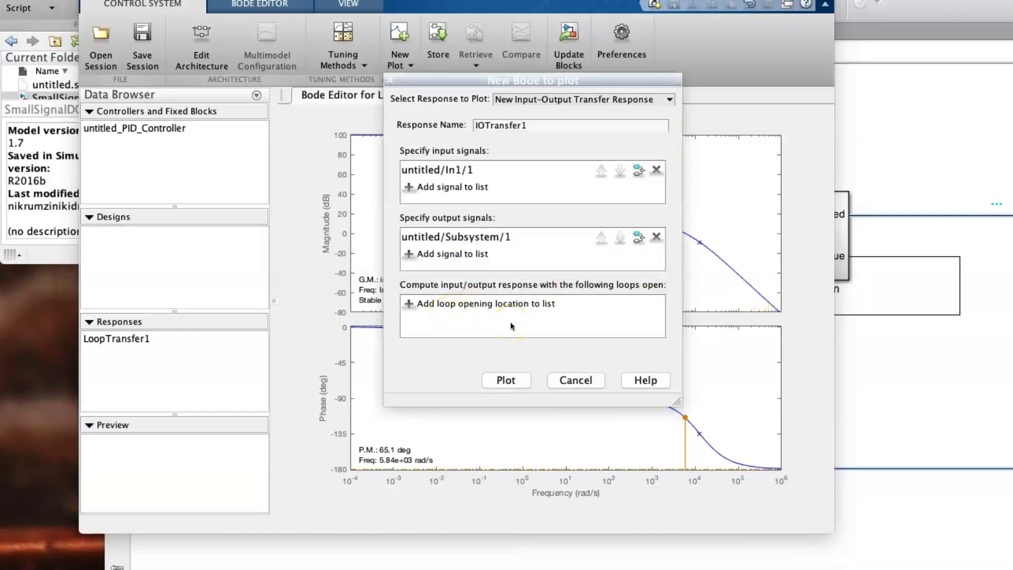
left_click(515, 380)
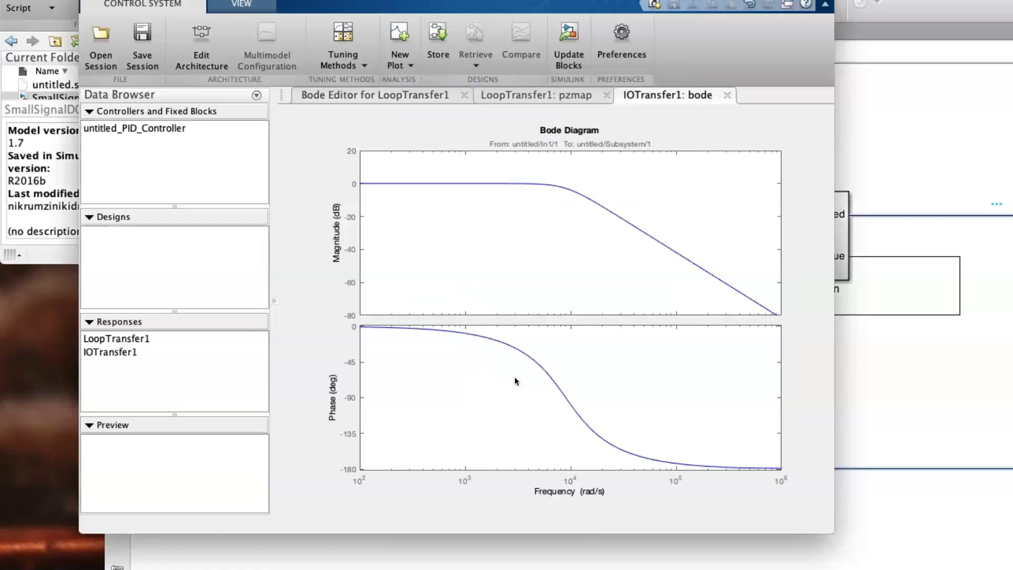
Dock the IOTransfer1 Bode plot below the Bode Editor and close the LoopTransfer1 pole-zero map.
mouse_move(554, 225)
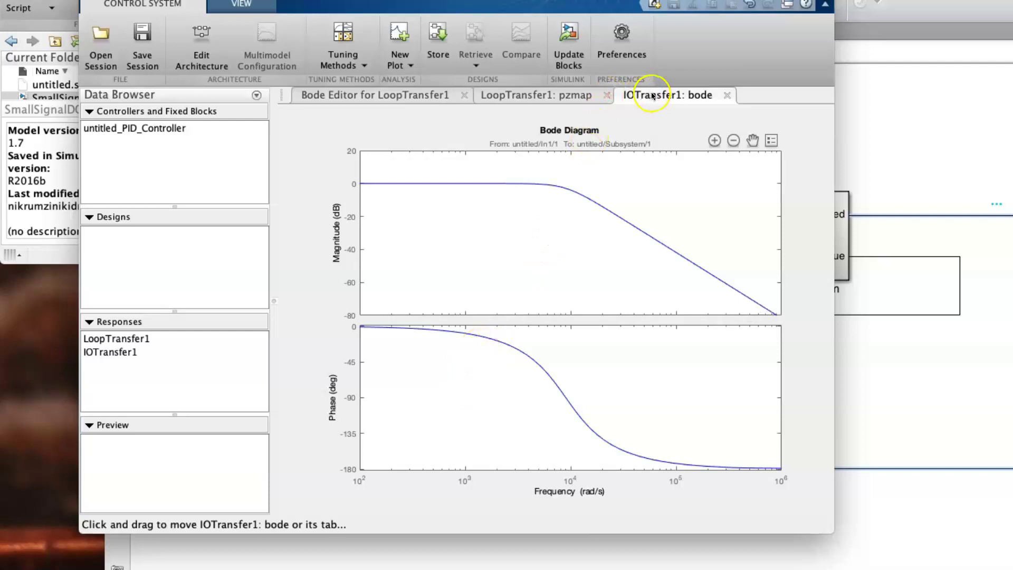
left_click_drag(660, 110, 543, 481)
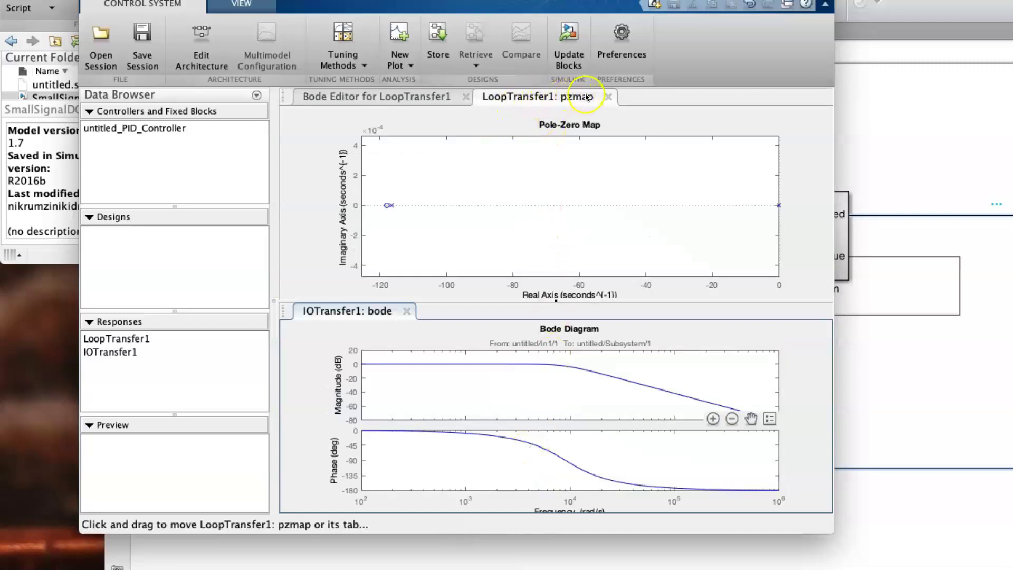
left_click(608, 97)
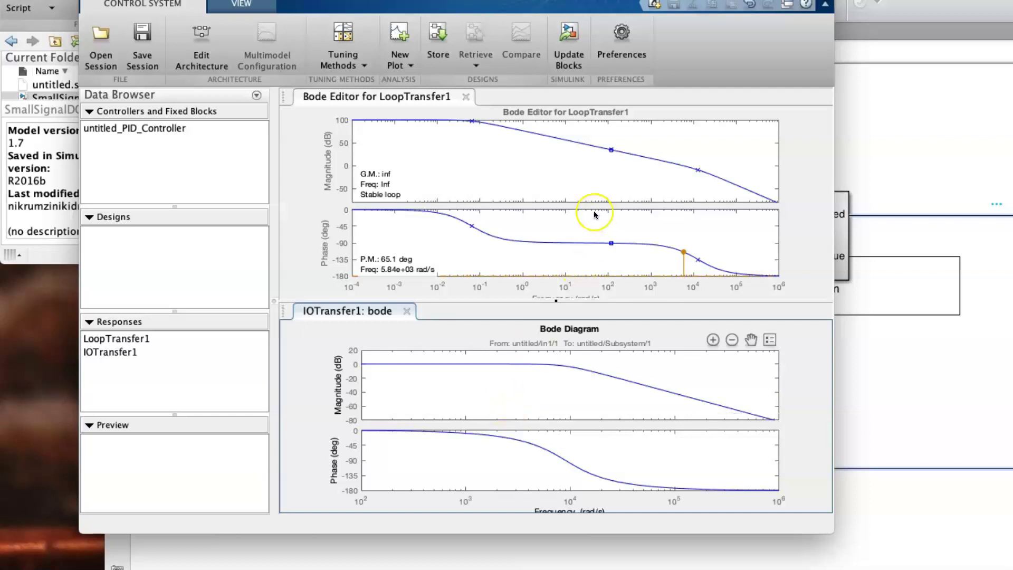
Turn on the grid in both the LoopTransfer1 Bode Editor and the IOTransfer1 Bode plot.
right_click(517, 150)
mouse_move(558, 264)
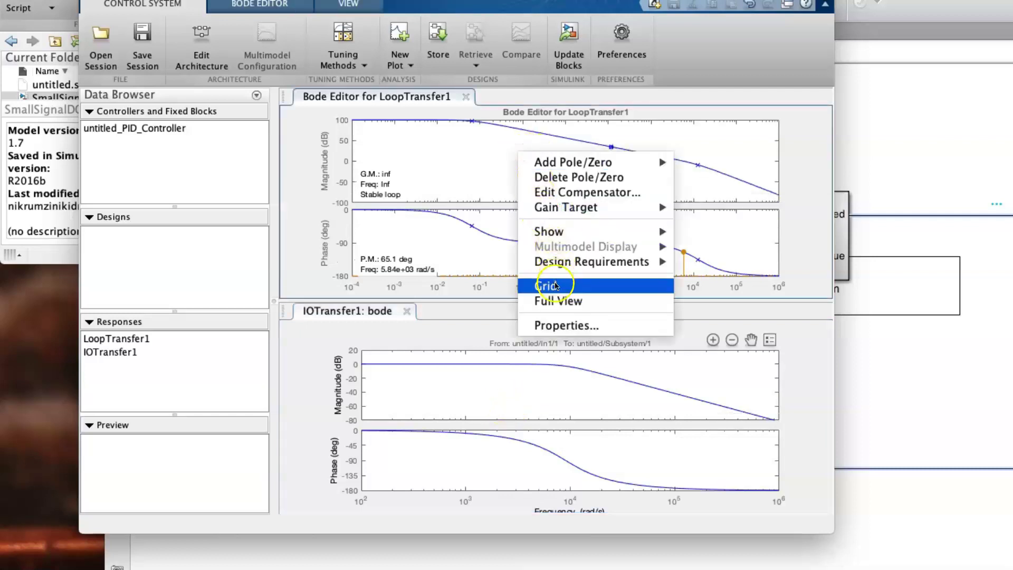
left_click(607, 345)
right_click(519, 392)
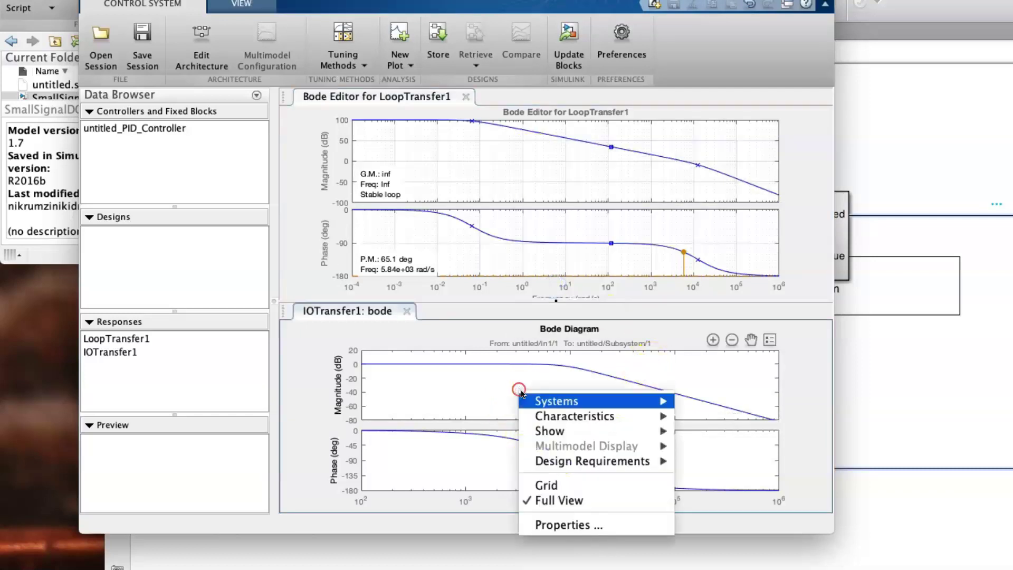
left_click(543, 482)
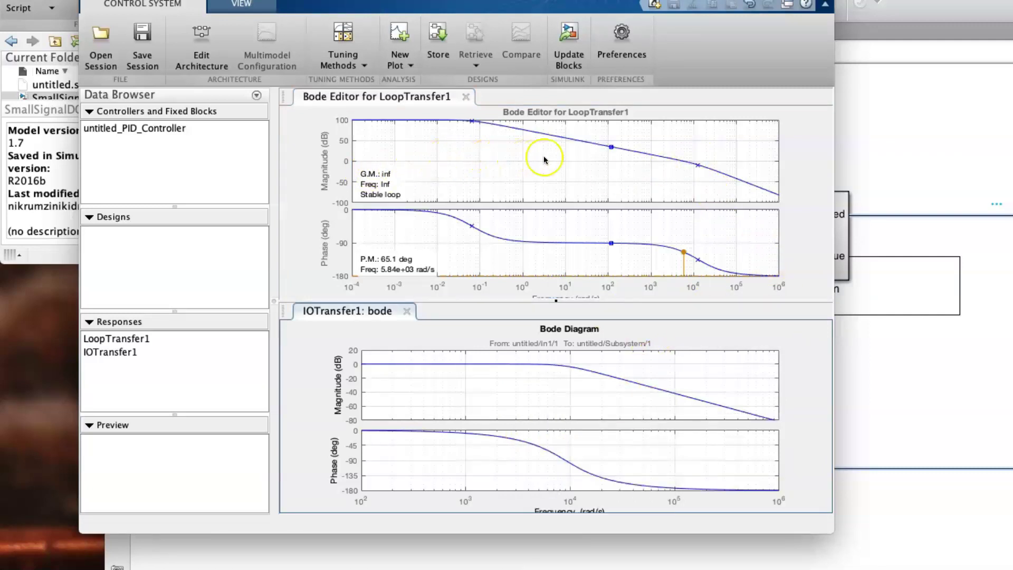
Add an integrator to the outer PID Controller and lower the open-loop magnitude curve to a controller gain of about 1.48e-09.
left_click(681, 165)
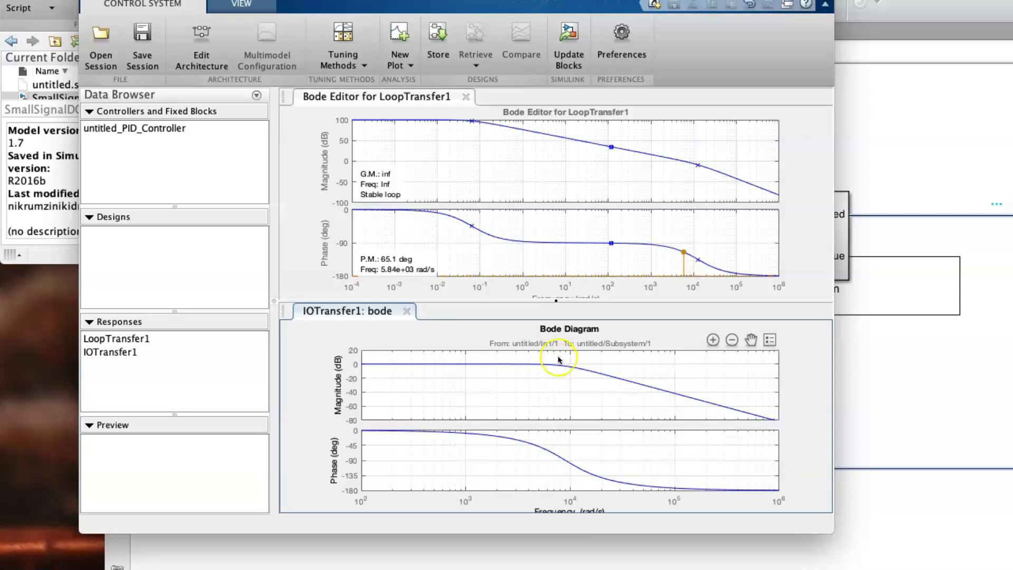
right_click(450, 152)
mouse_move(501, 166)
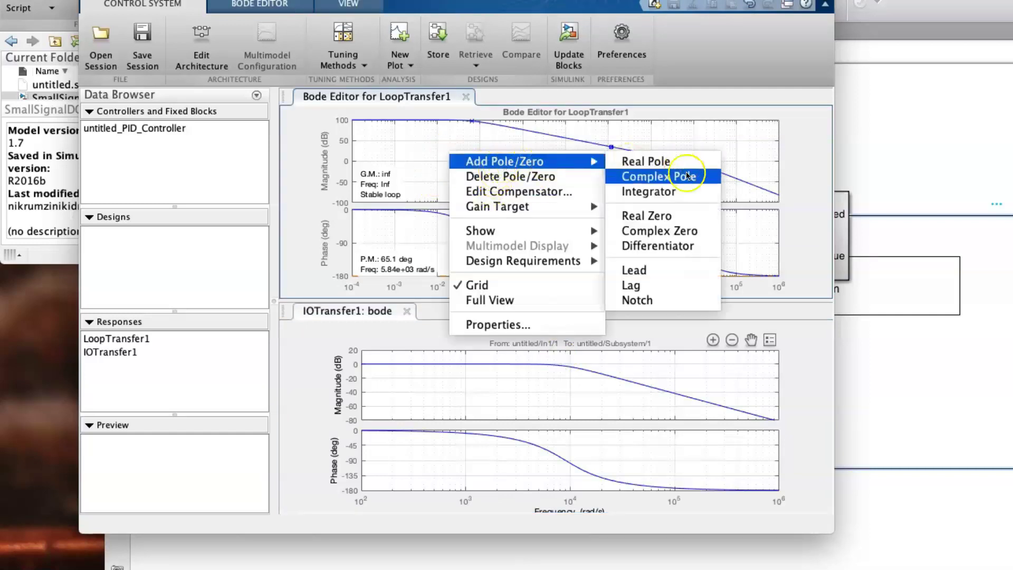
left_click(683, 192)
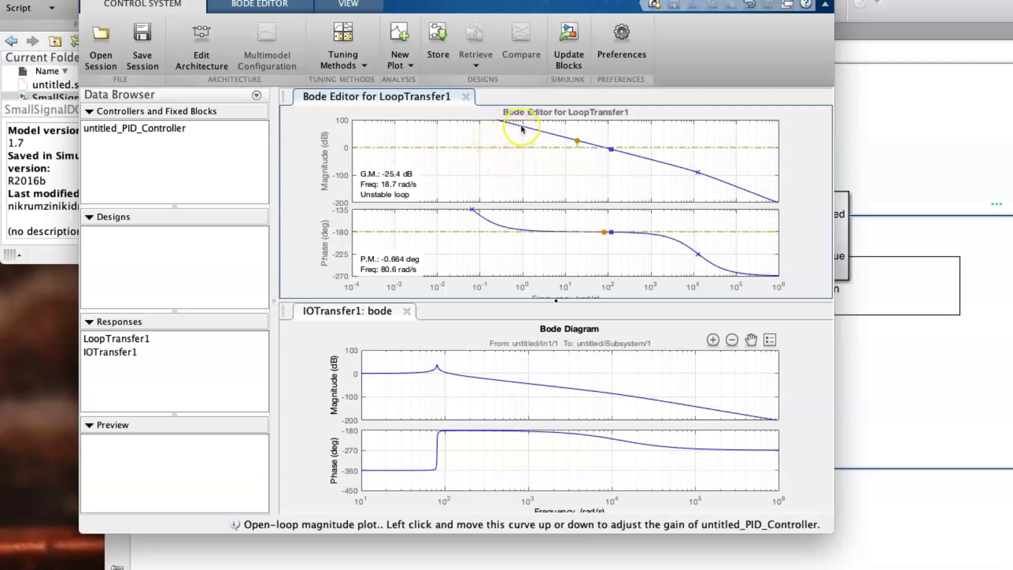
left_click_drag(521, 129, 525, 146)
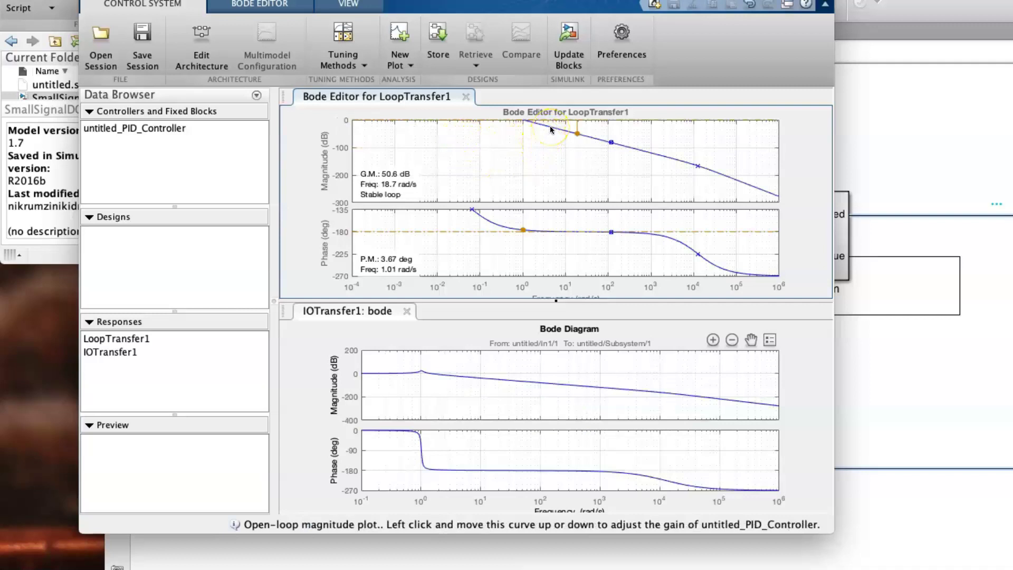
left_click_drag(550, 129, 554, 154)
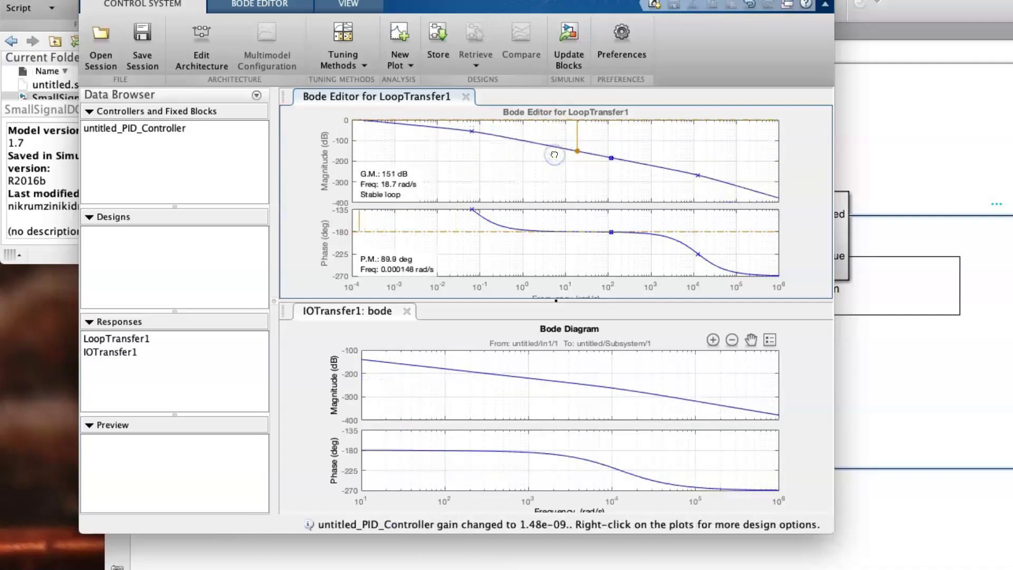
Add a real zero to the outer PID Controller, placed on the open-loop pole near 0.067 rad/s.
right_click(451, 143)
mouse_move(475, 153)
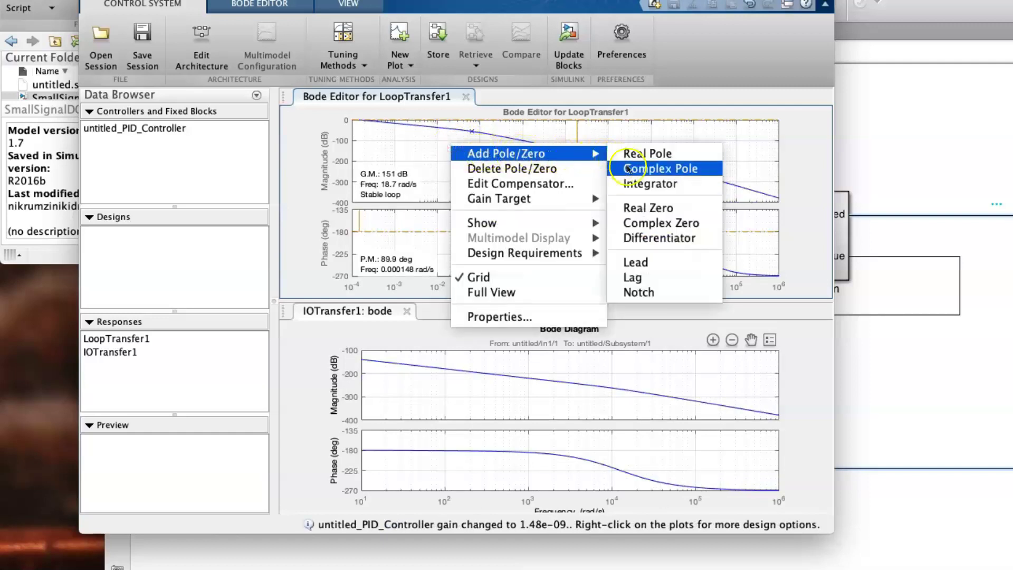
left_click(650, 210)
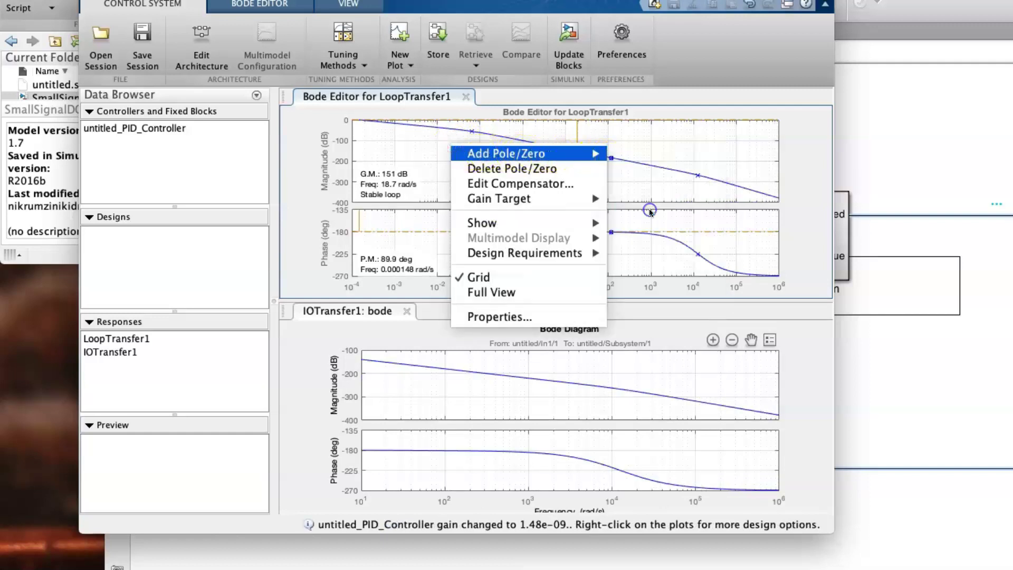
left_click(473, 135)
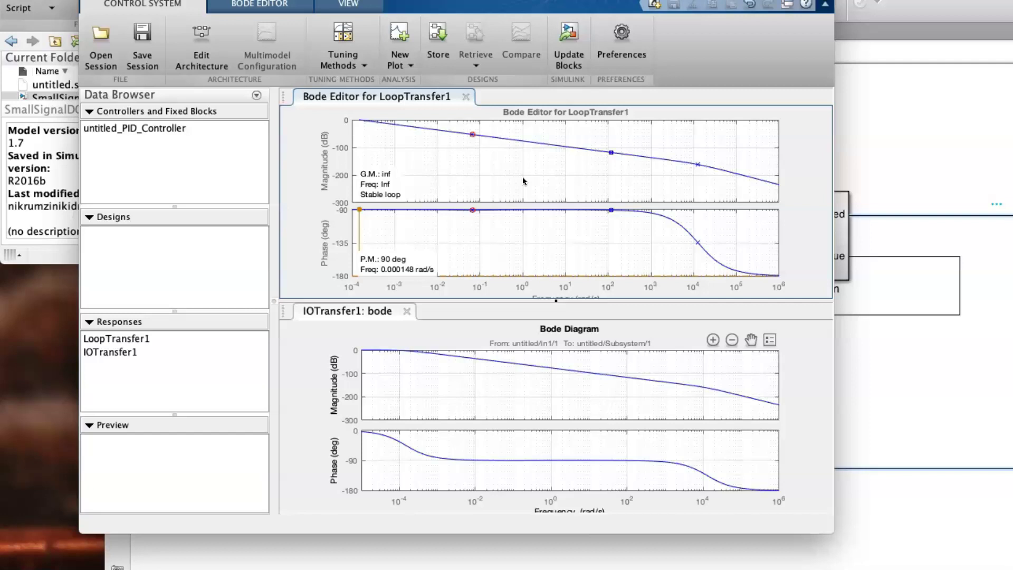
Raise the LoopTransfer1 magnitude curve to a crossover of about 1.29e+03 rad/s, enlarging the designer window for the fine adjustment.
left_click_drag(548, 145, 569, 164)
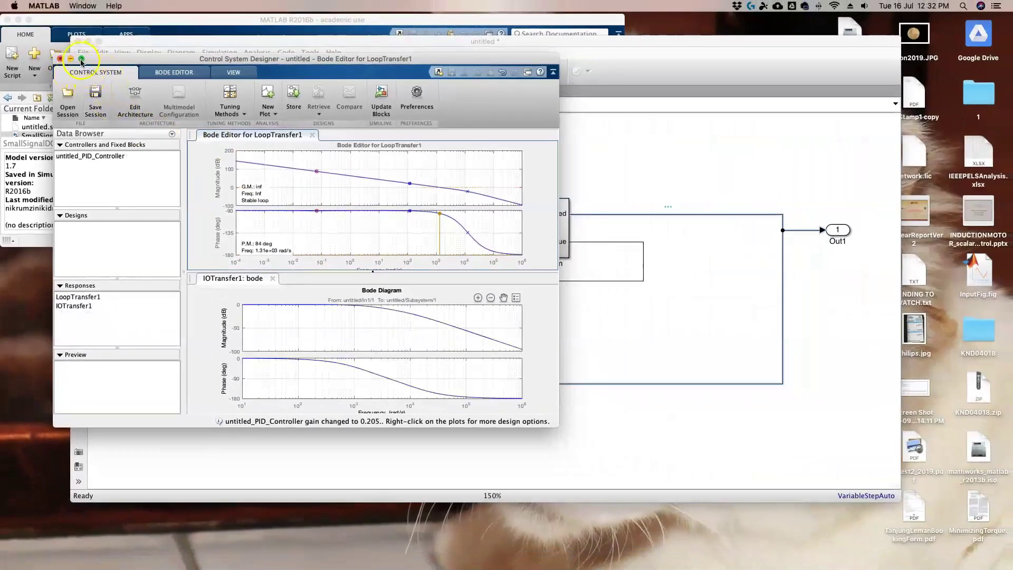
left_click(81, 59)
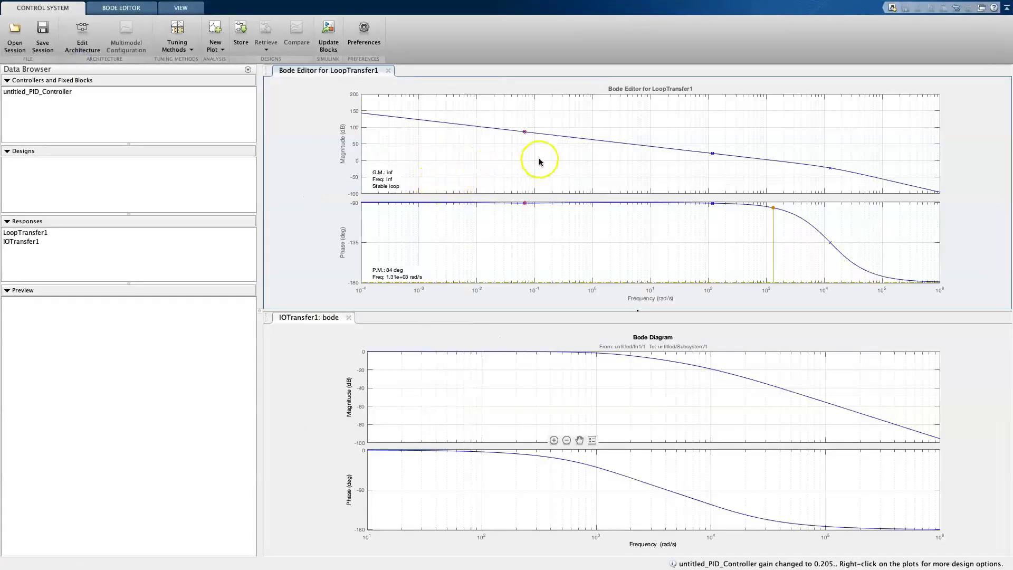
left_click_drag(546, 138, 549, 176)
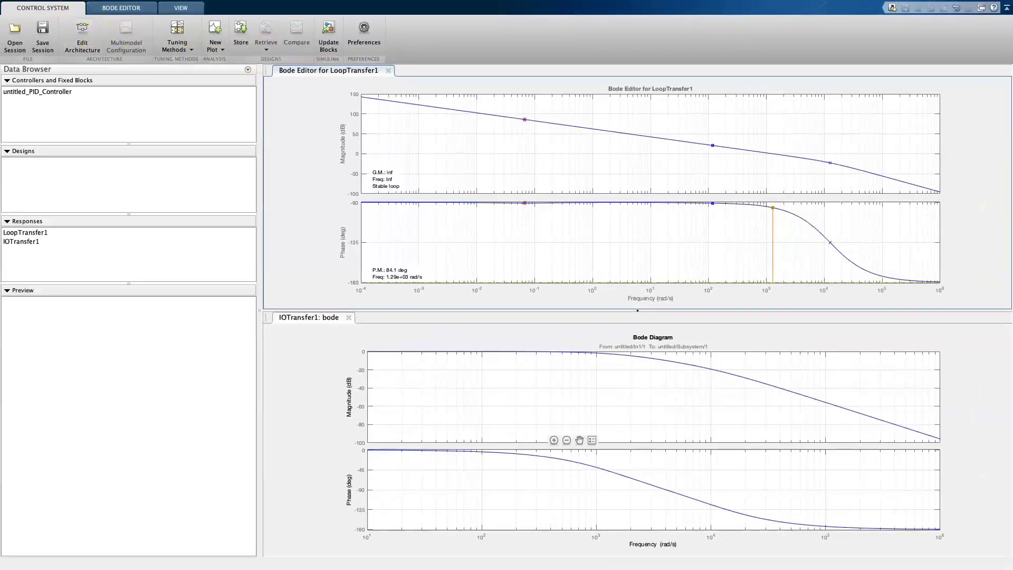
left_click(29, 17)
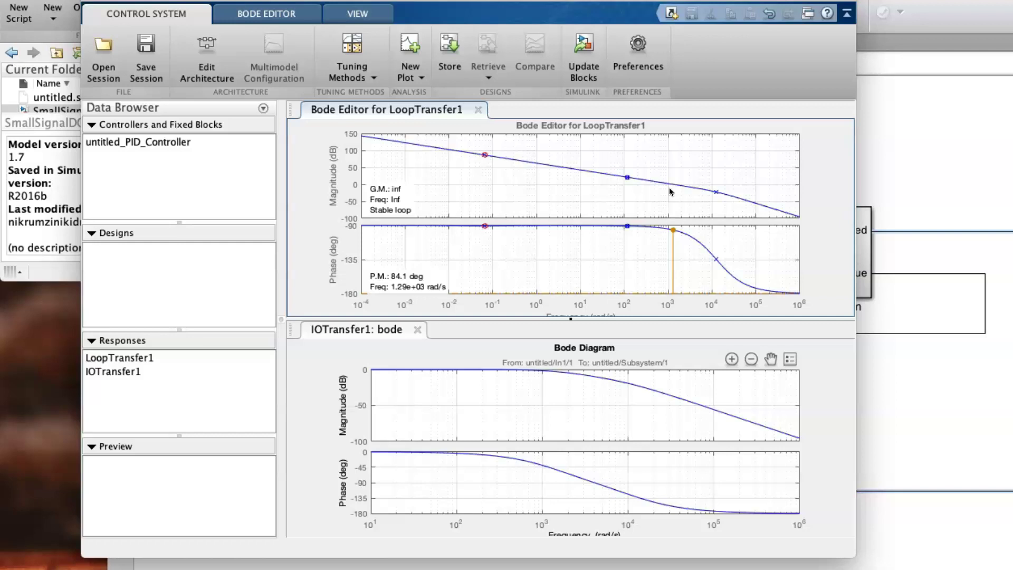
Open the outer PID Controller's compensator for editing and round its gain to 0.0135.
right_click(510, 178)
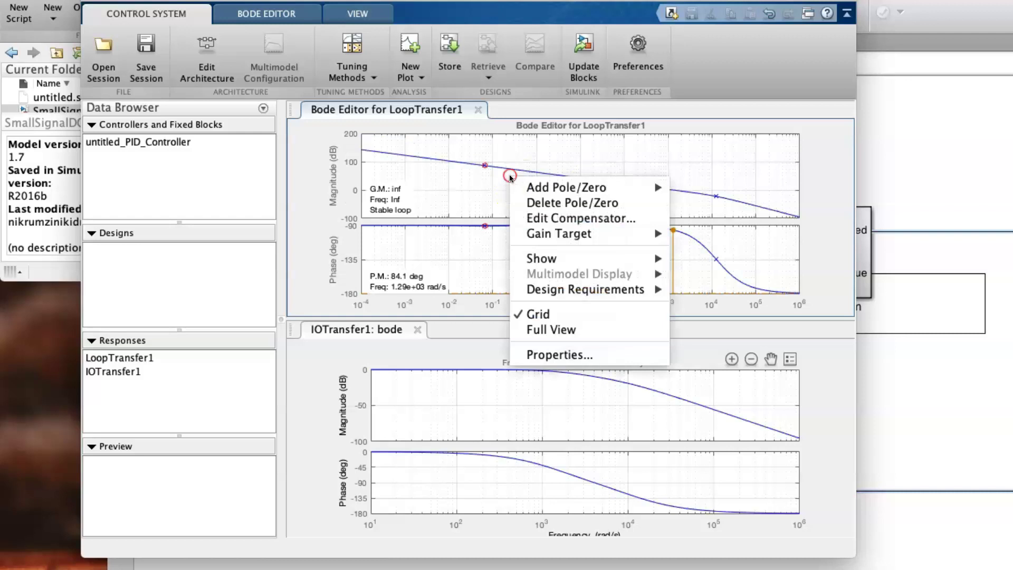
left_click(546, 218)
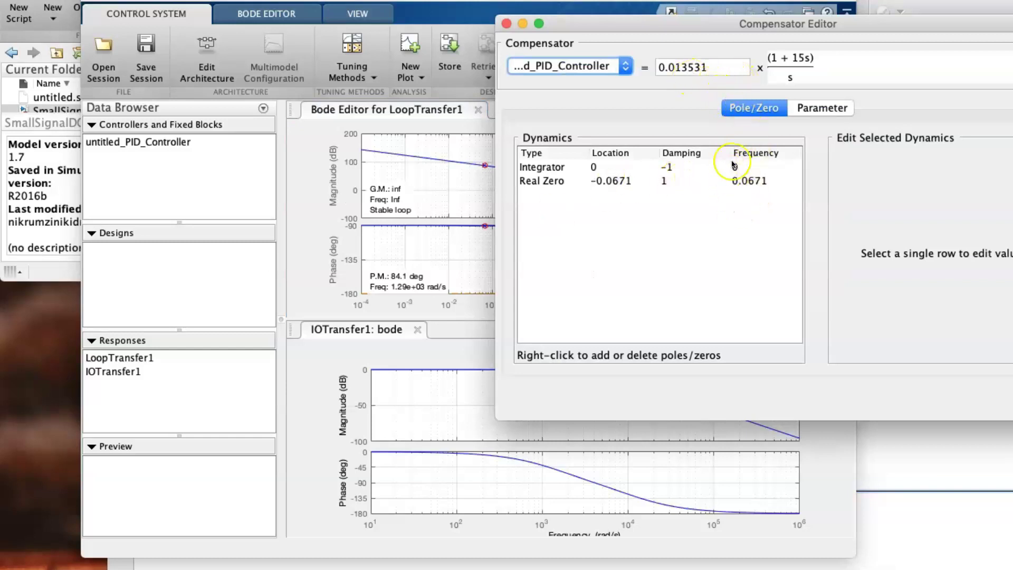
left_click(715, 66)
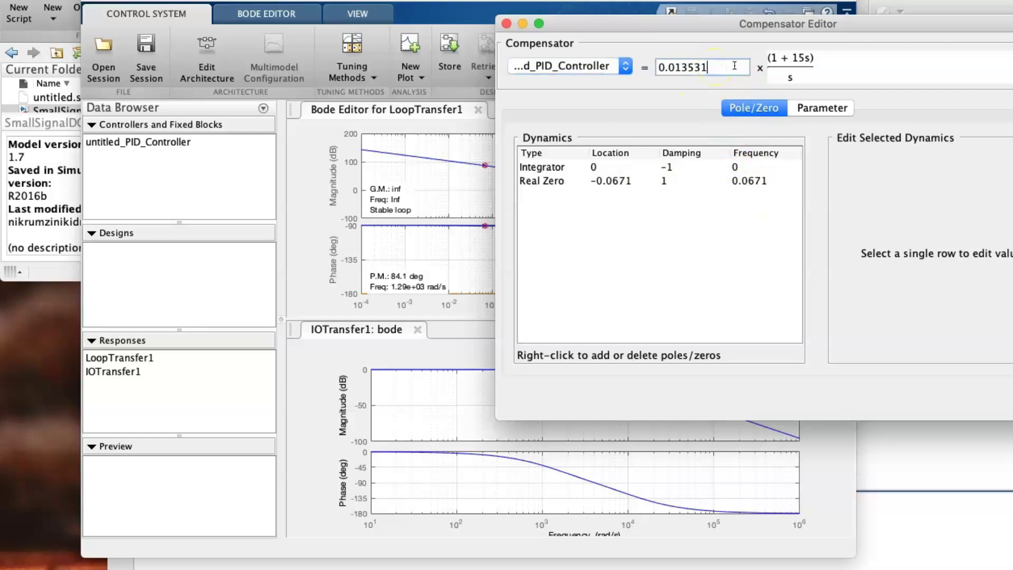
key("BackSpace")
key("BackSpace")
key("BackSpace")
Set the compensator's real zero location to -0.0671 and close the Compensator Editor.
left_click(753, 183)
left_click(985, 253)
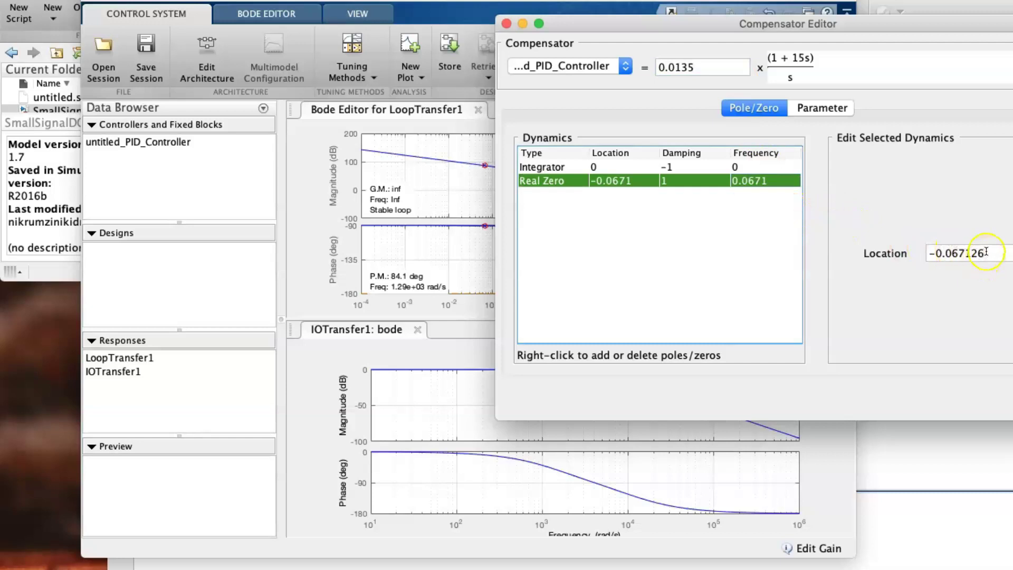
key("BackSpace")
key("BackSpace")
key("BackSpace")
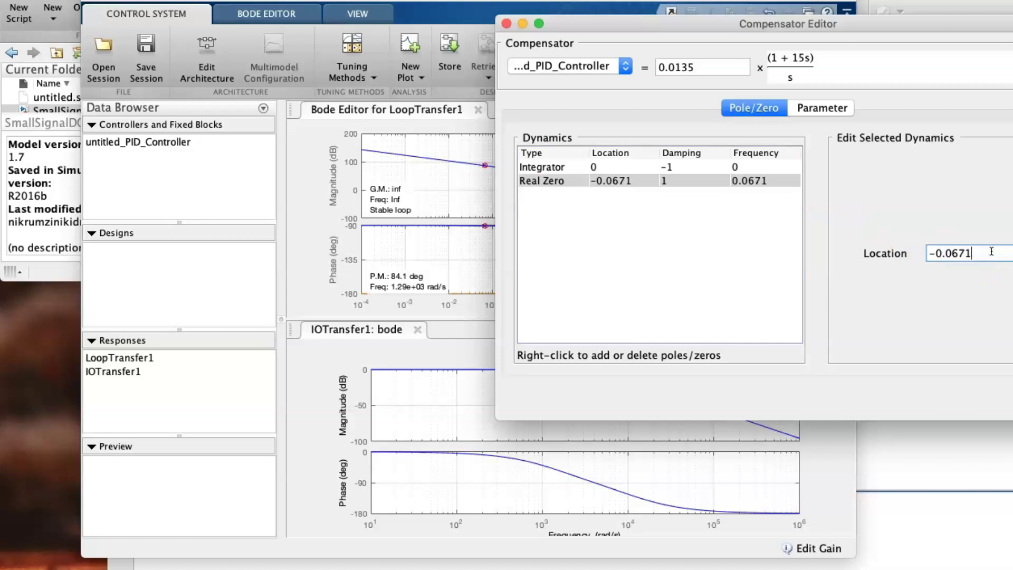
key("Return")
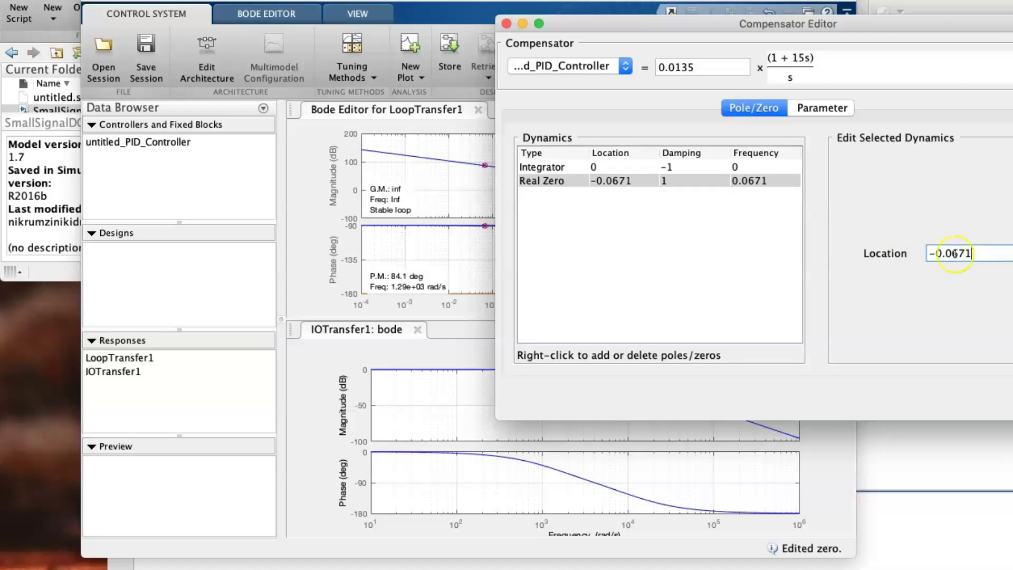
left_click(506, 24)
Update the Simulink blocks with the tuned outer controller values.
left_click(535, 196)
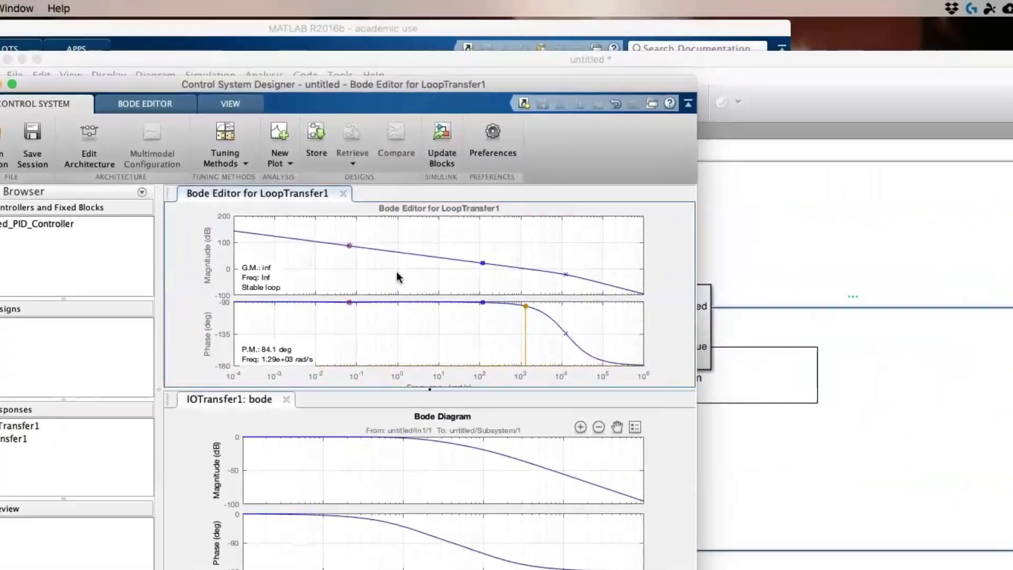
right_click(445, 135)
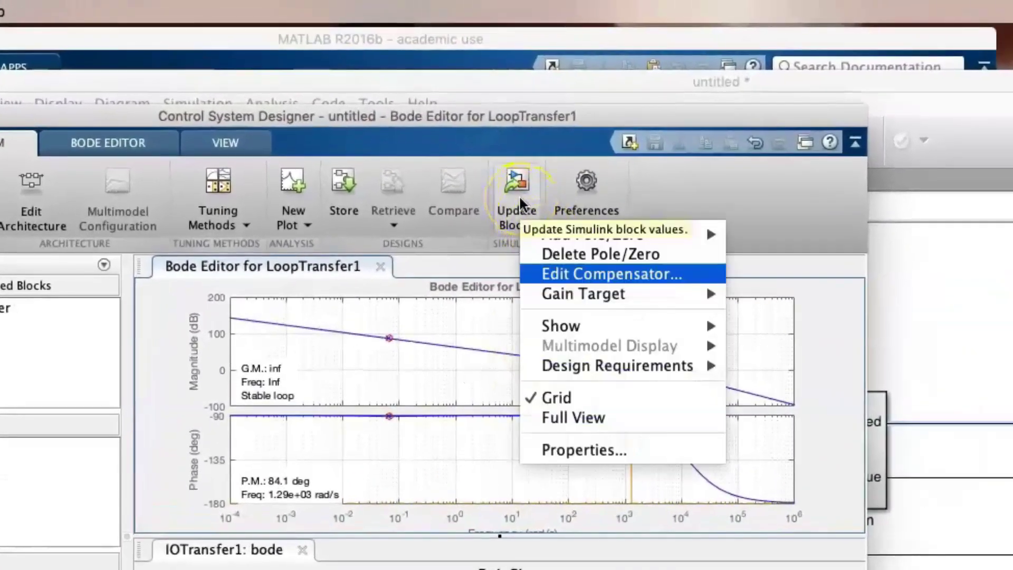
left_click(519, 199)
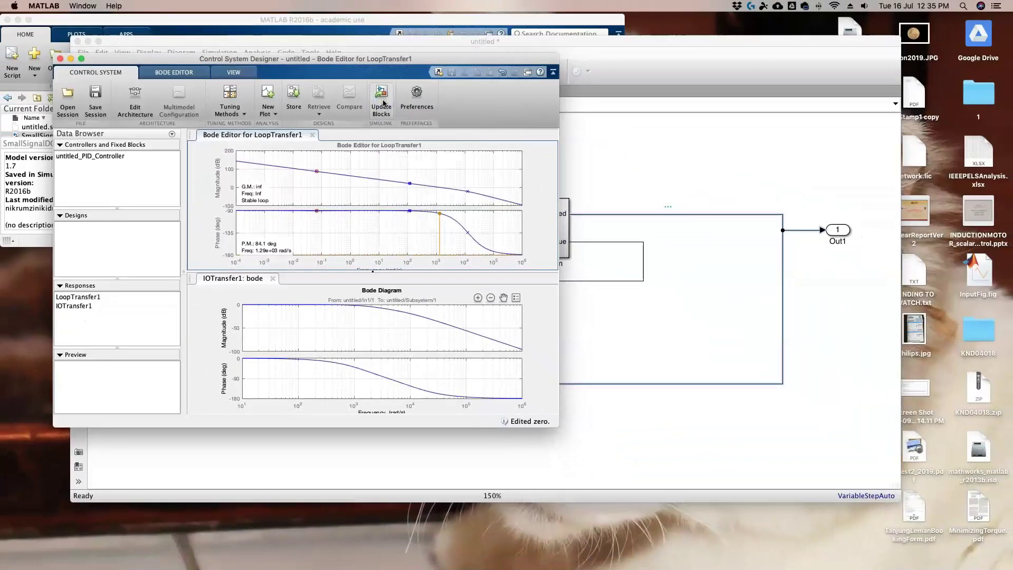
Check the proportional and integral gains in the outer PID Controller block of the untitled Simulink model.
left_click(654, 190)
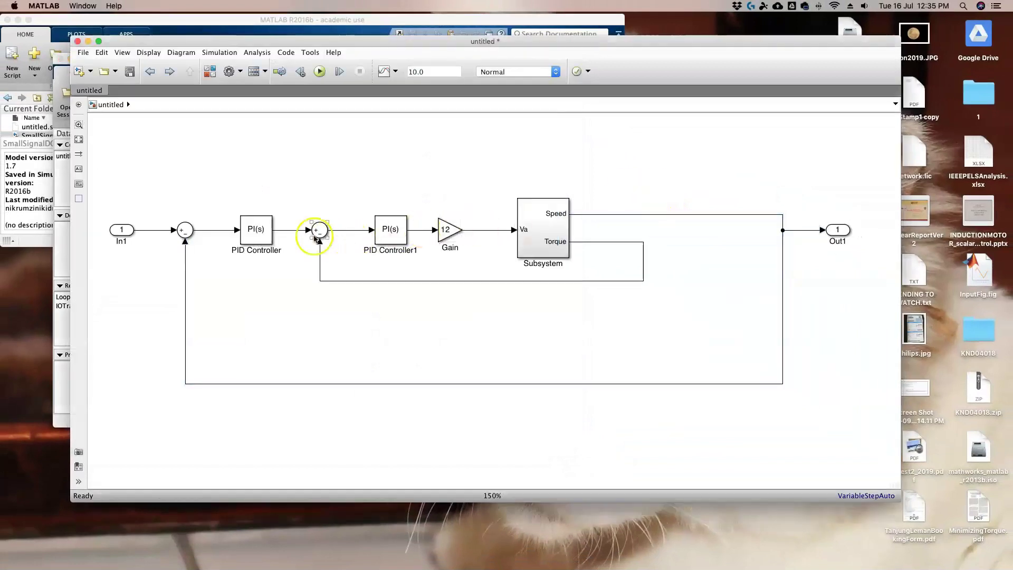
left_click(258, 234)
double_click(259, 236)
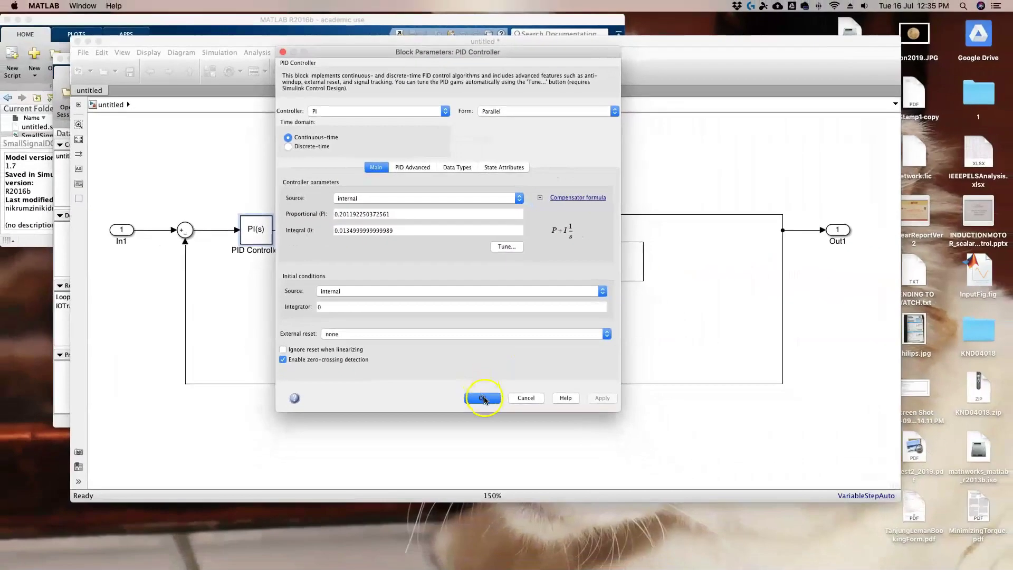
left_click(536, 568)
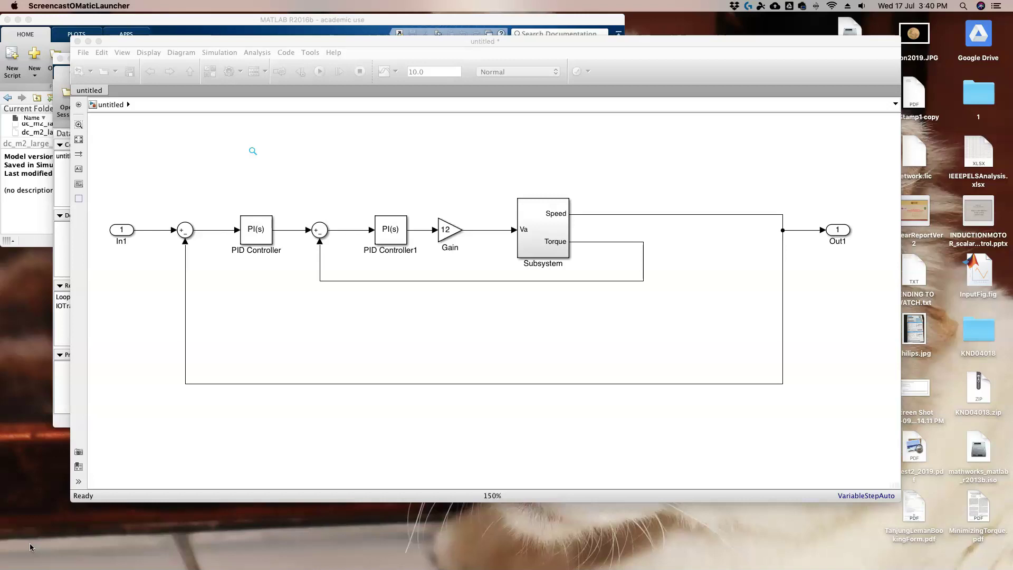
Switch to the dc_m2_large_torque model and fit its whole diagram in the view.
key("ctrl+Up")
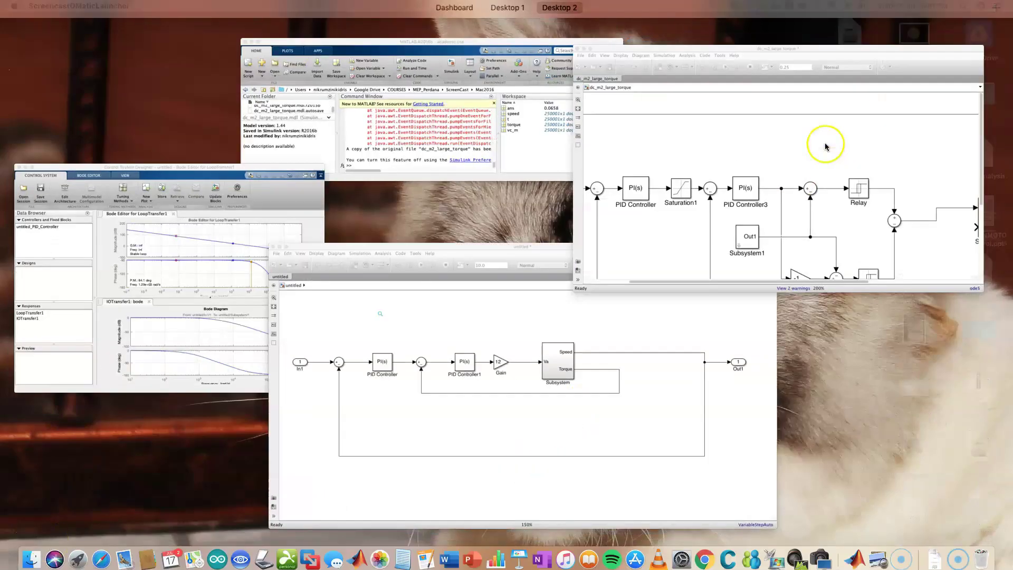
left_click(825, 144)
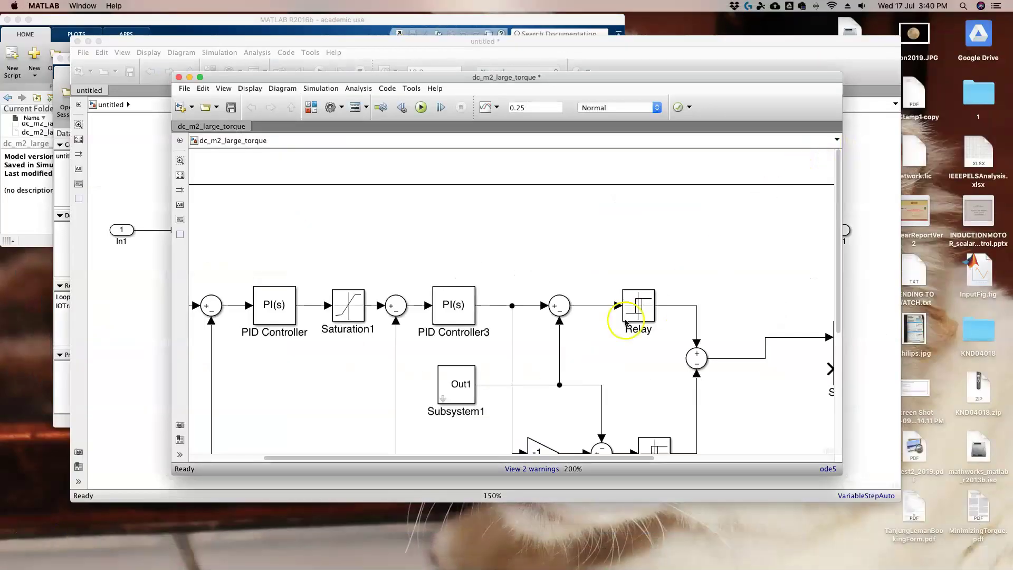
left_click(485, 268)
key("space")
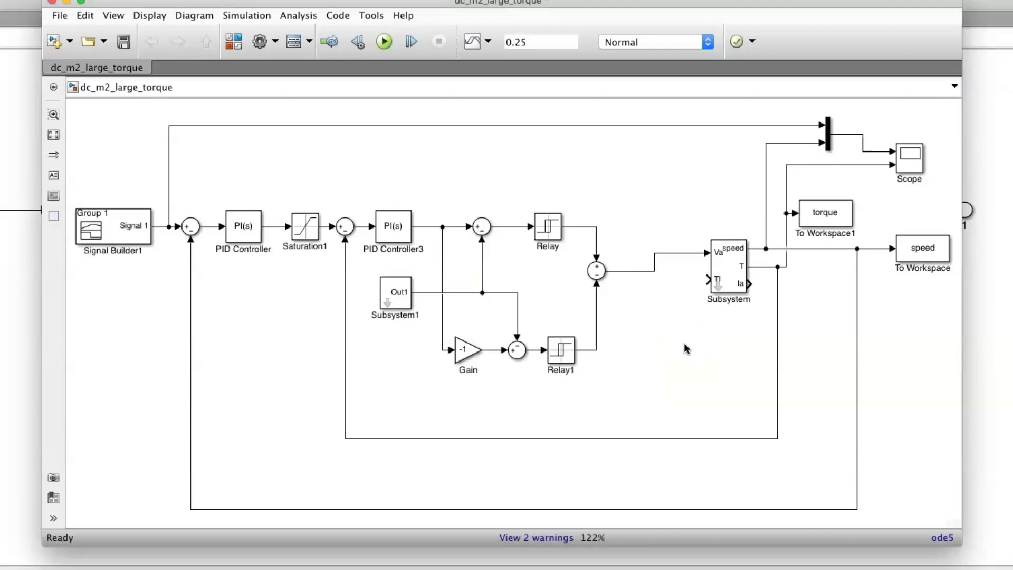
Review the mask parameters of the motor Subsystem block and close them without changes.
left_click(737, 273)
left_click(728, 269)
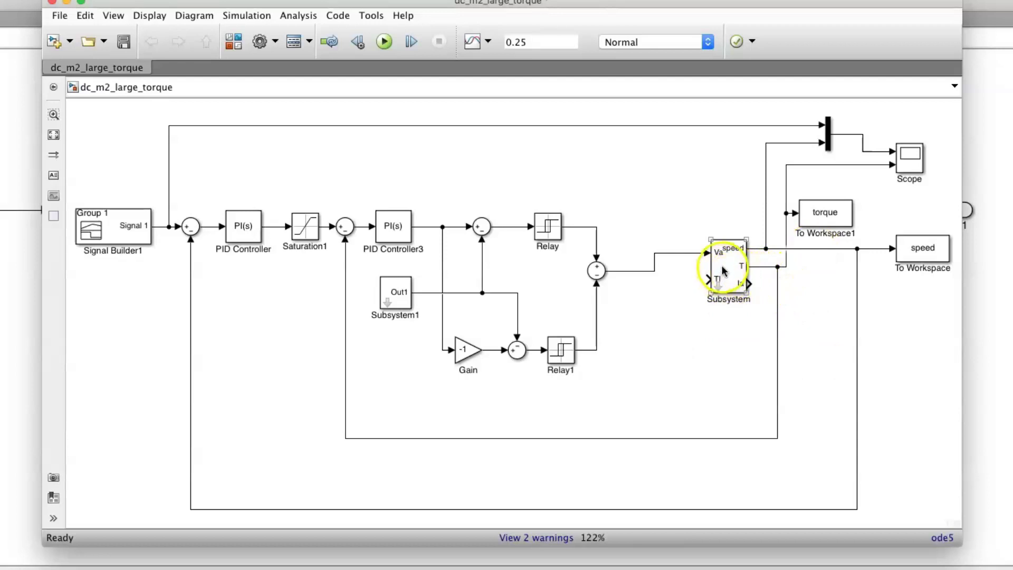
double_click(727, 267)
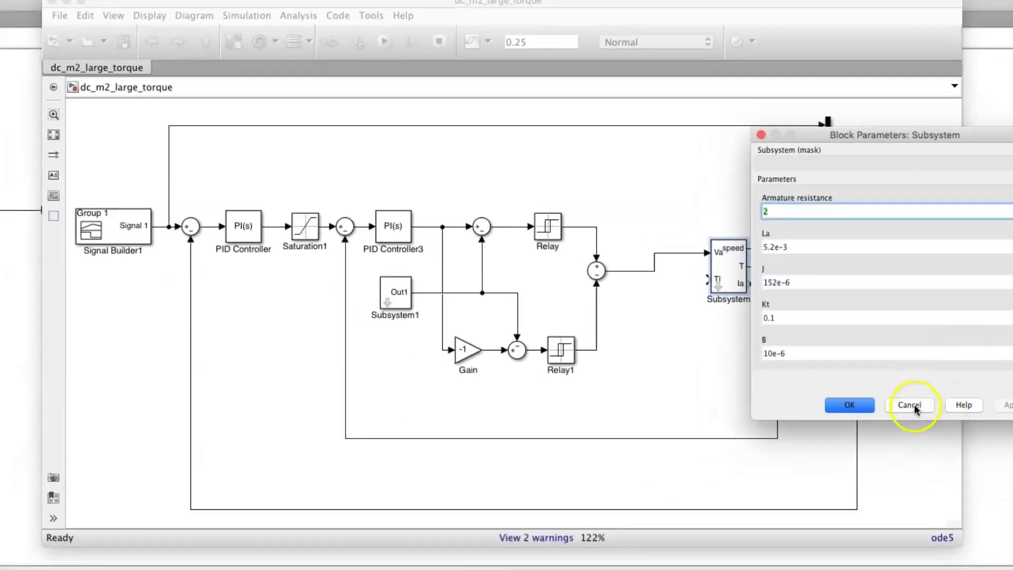
left_click(915, 405)
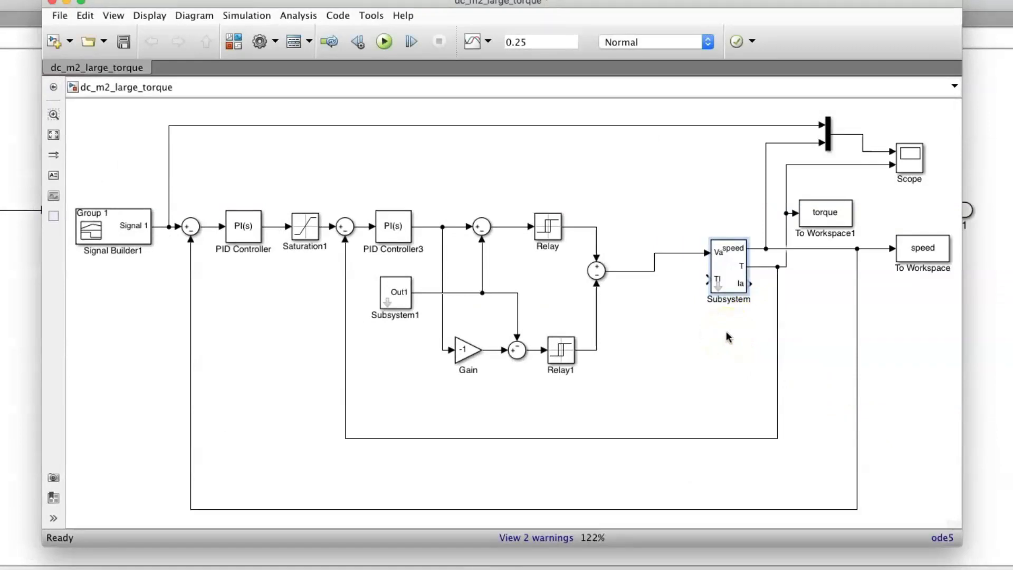
Look under the Subsystem block's mask to examine the full motor diagram, and return to the top-level model.
left_click(718, 290)
double_click(718, 291)
left_click(645, 380)
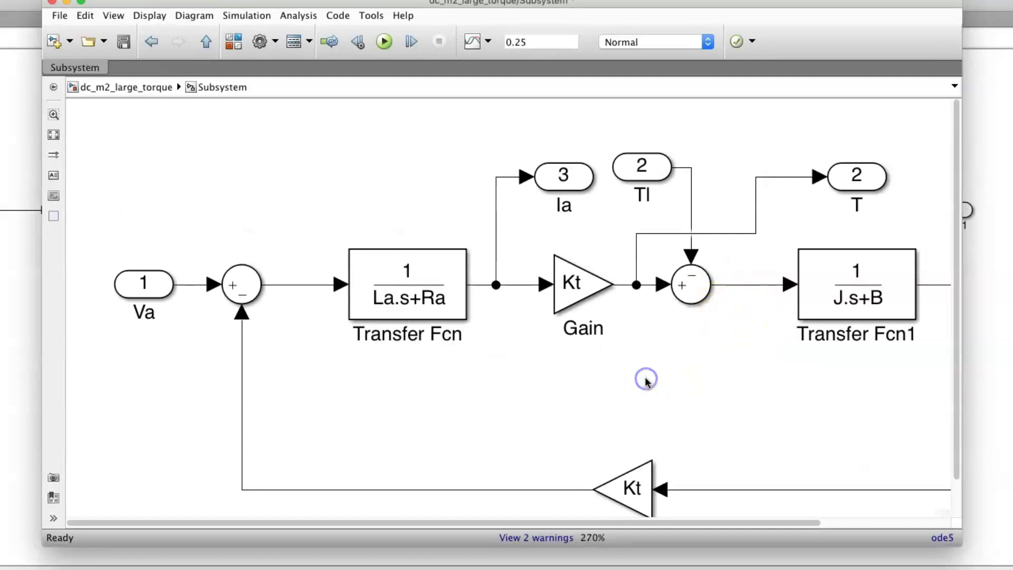
key("space")
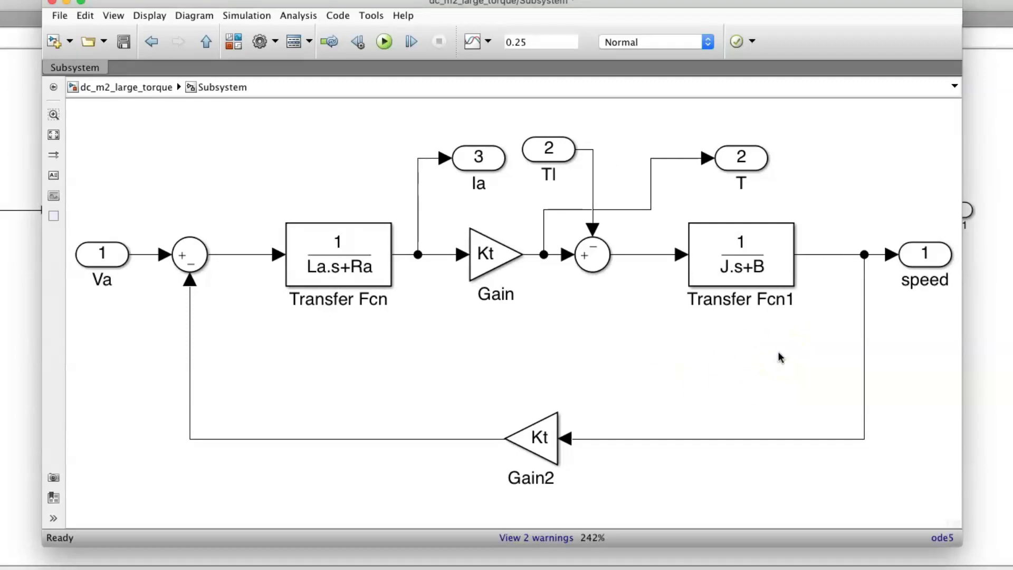
left_click(151, 42)
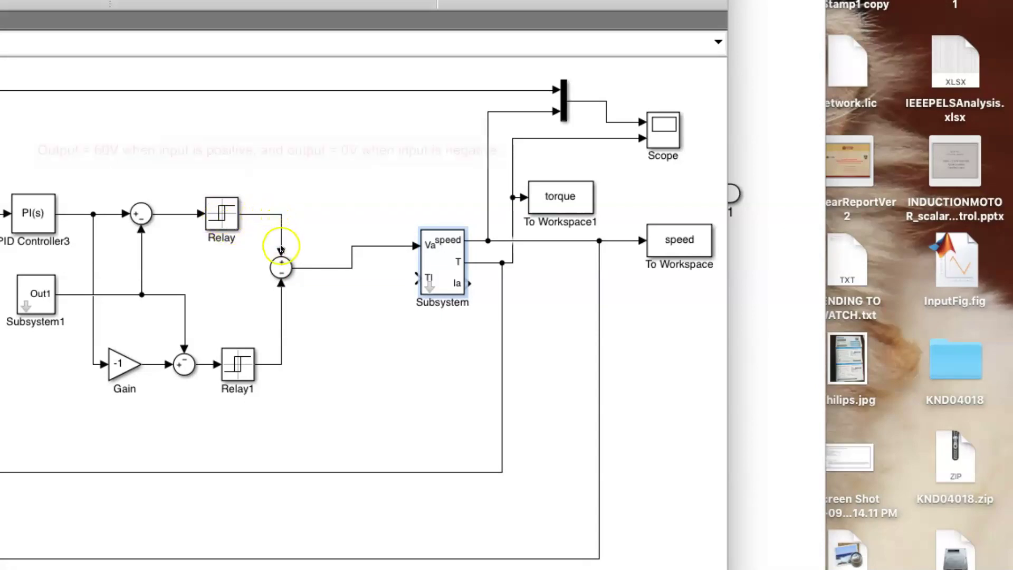
left_click(255, 369)
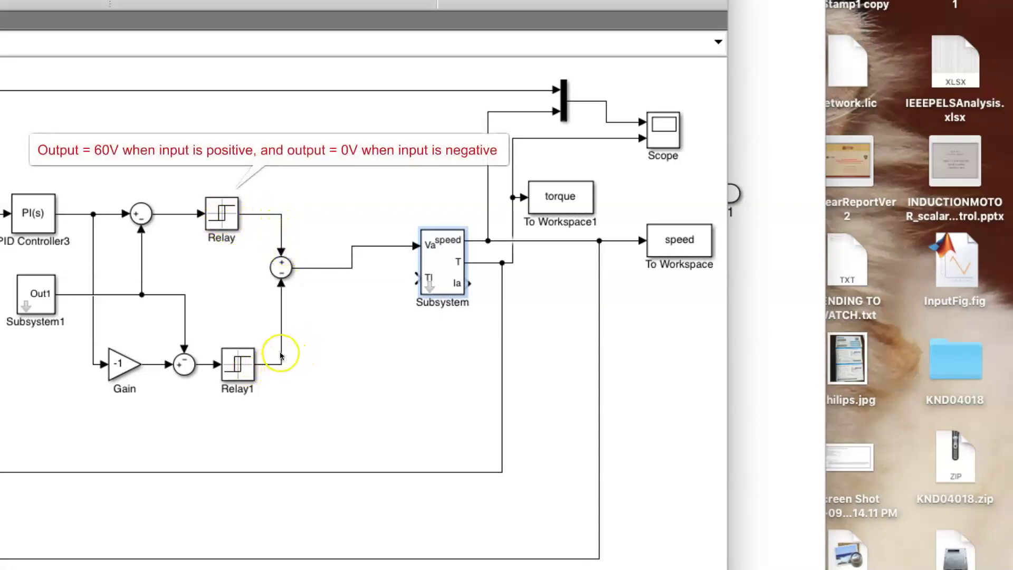
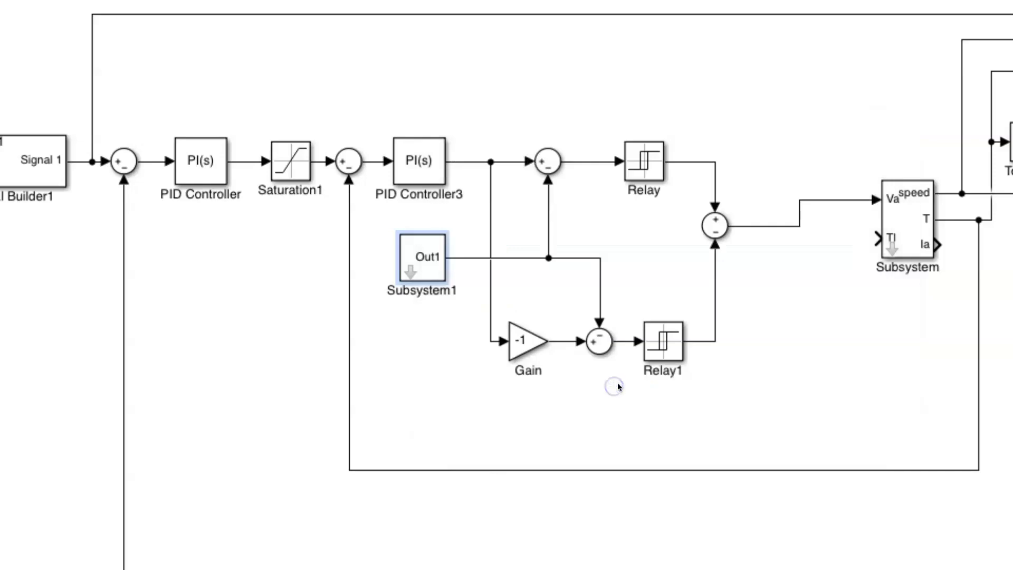
left_click(428, 175)
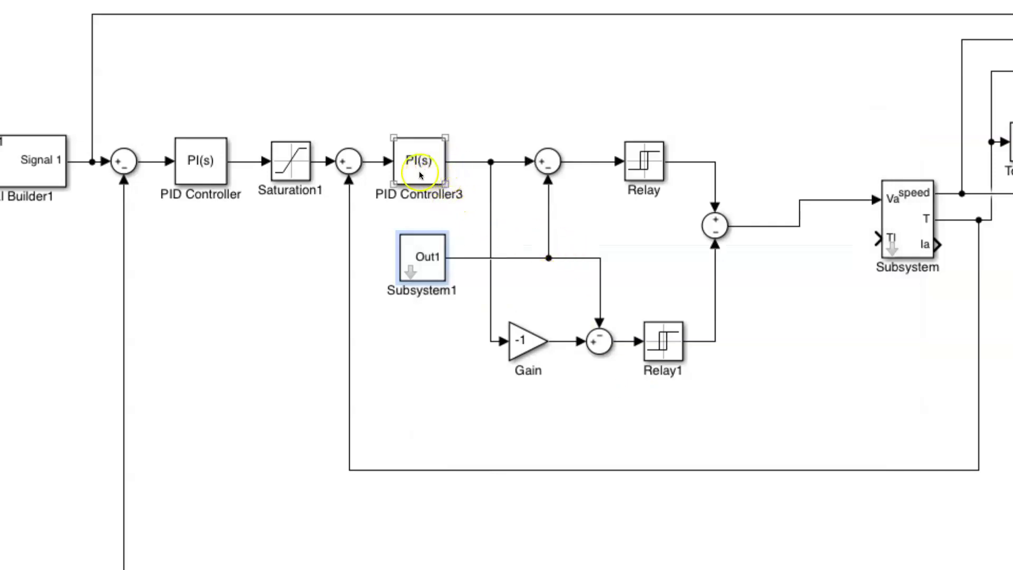
left_click(371, 169)
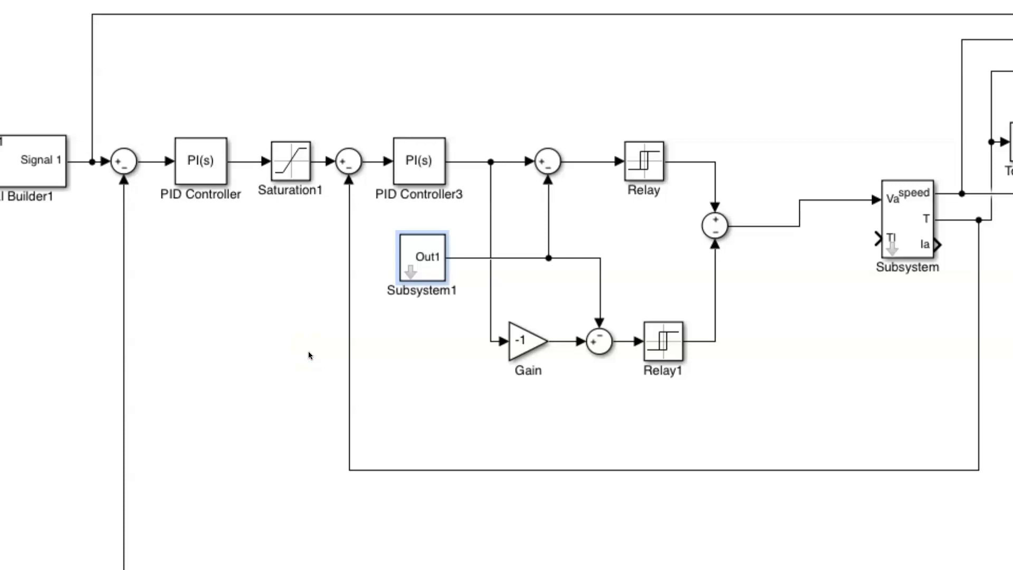
Check the upper and lower limits of the Saturation1 block between the two PI controllers.
left_click(297, 170)
double_click(298, 170)
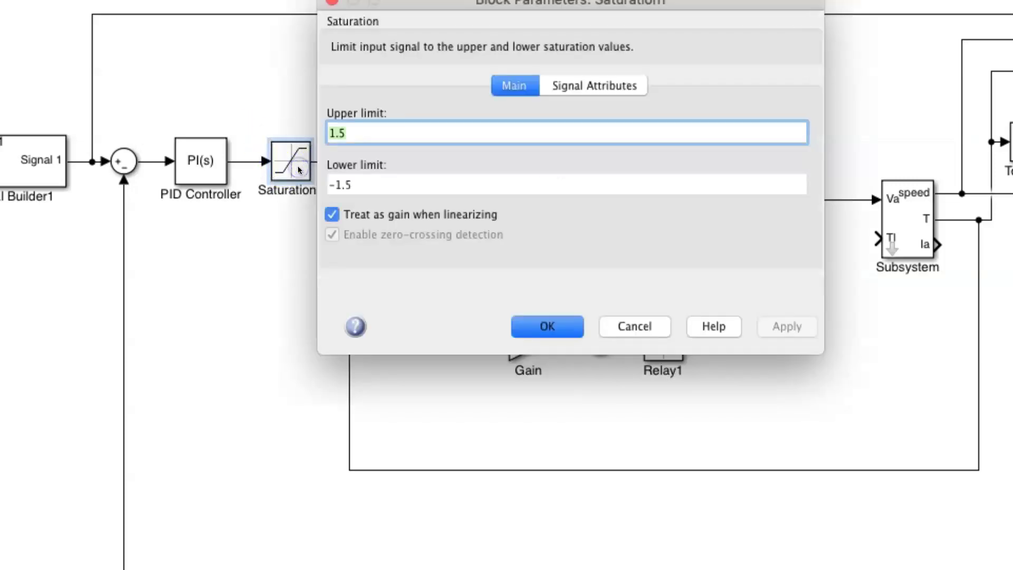
left_click(547, 326)
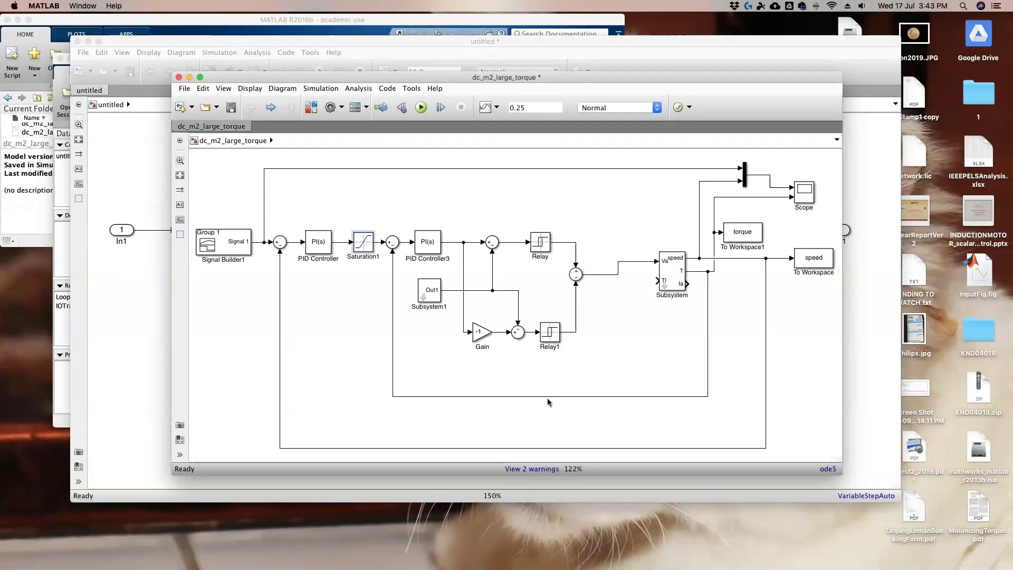
Open the Signal Builder1 block to view the speed reference signal.
left_click(225, 243)
double_click(224, 242)
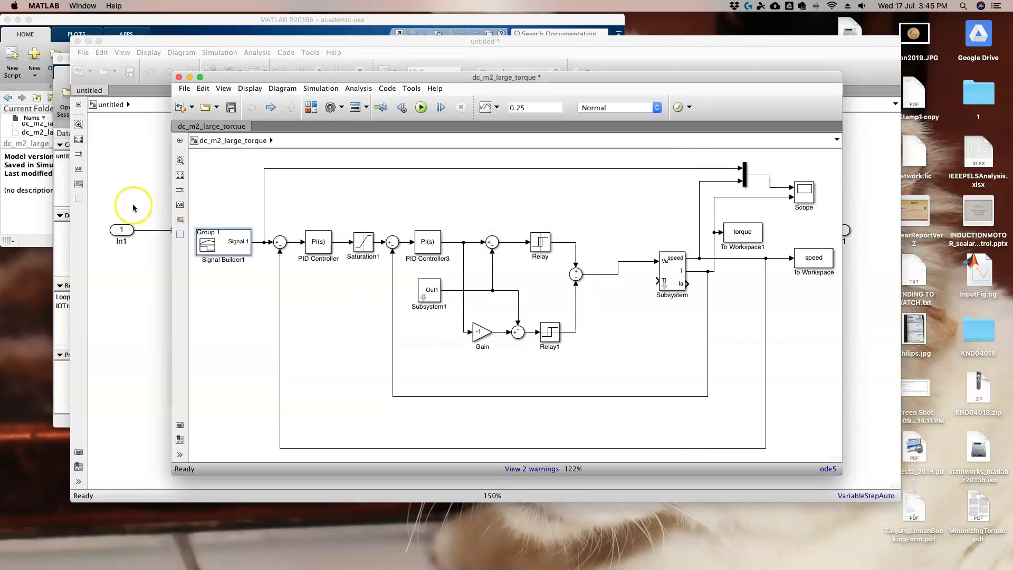
Copy the PID Controller and PID Controller1 blocks from the untitled model and paste them into dc_m2_large_torque.
left_click(150, 180)
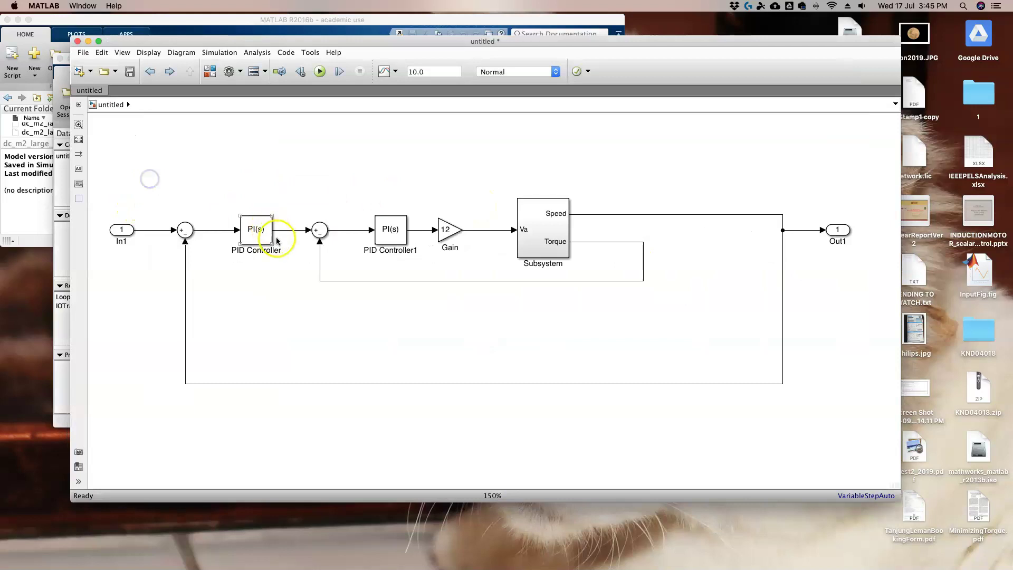
left_click(253, 235)
left_click(389, 232)
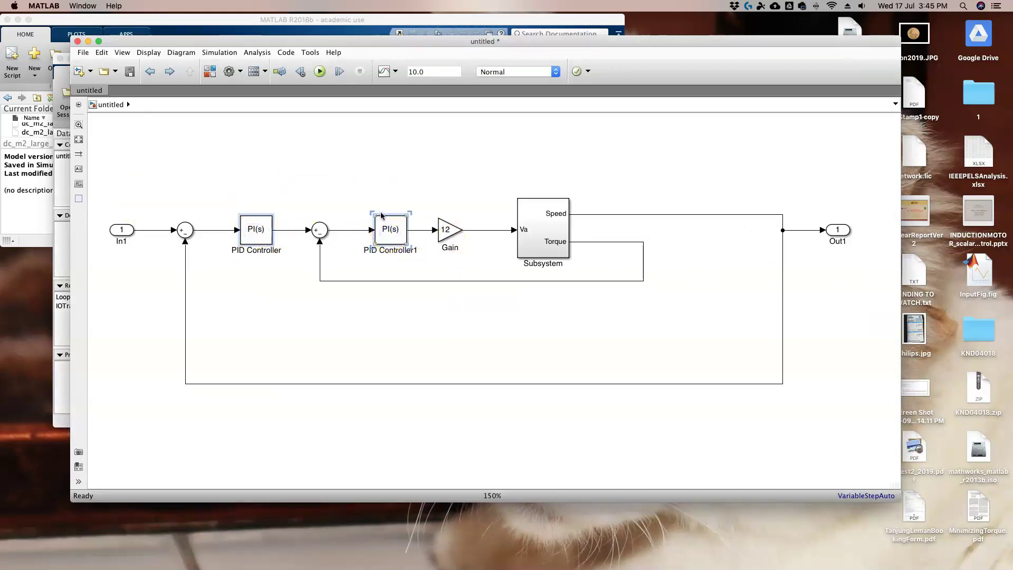
key("ctrl+Up")
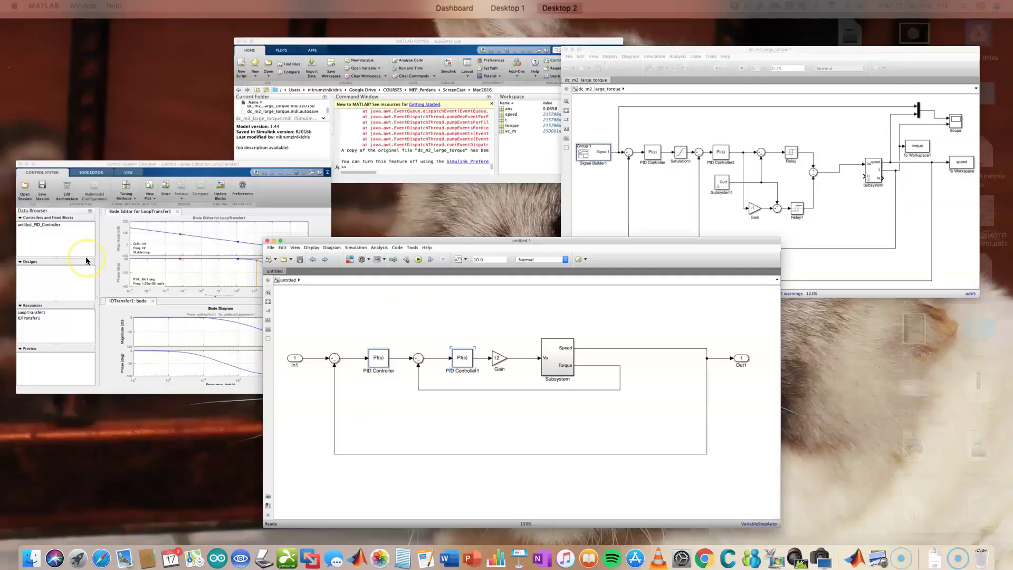
left_click(685, 221)
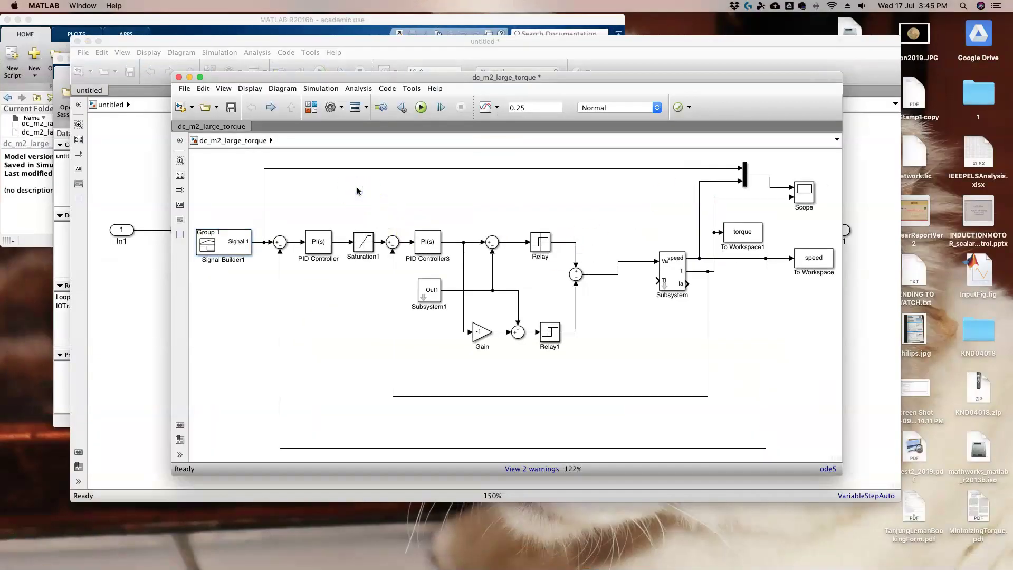
key("super+v")
Delete the original speed-loop and torque-loop PI controllers, PID Controller and PID Controller3, from the dc_m2_large_torque diagram.
left_click(318, 243)
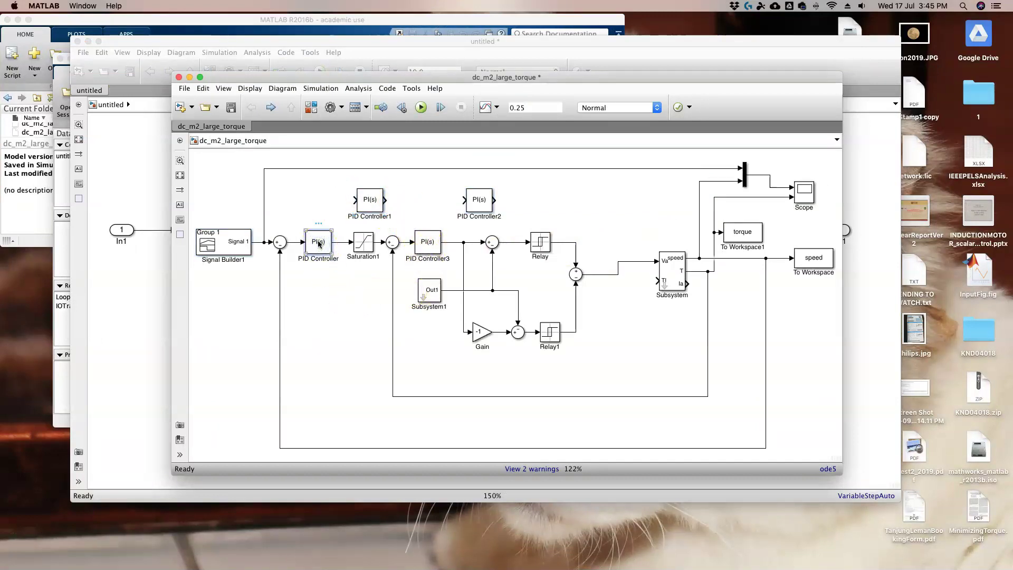
key("Delete")
left_click(425, 241)
key("Delete")
Insert the pasted PID Controller2 into the torque loop and PID Controller1 into the speed loop, connected in the vacated gaps.
left_click(477, 202)
left_click_drag(476, 204, 428, 246)
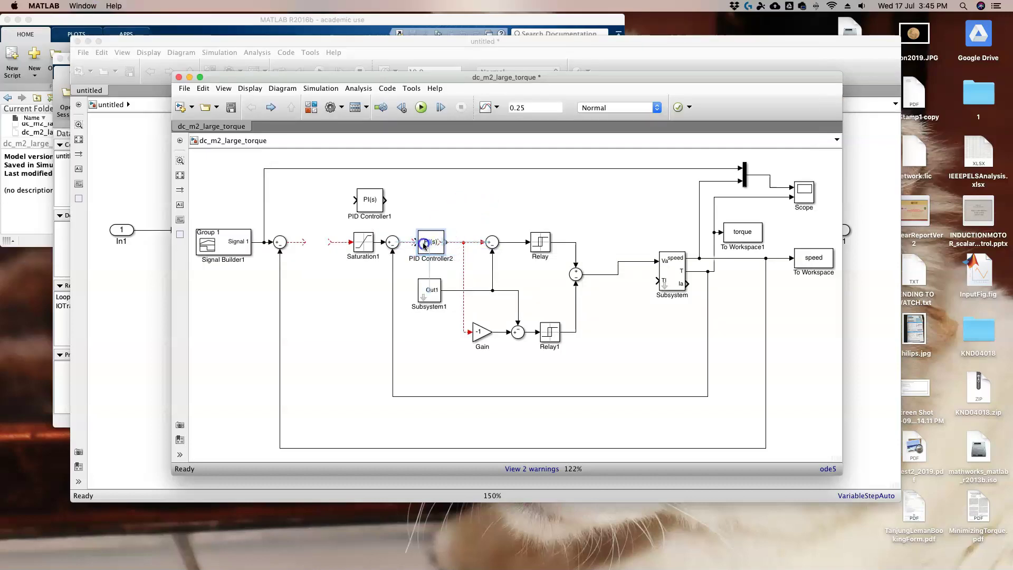
left_click(370, 205)
mouse_move(371, 205)
left_mouse_down()
mouse_move(303, 240)
mouse_move(318, 247)
left_mouse_up()
left_click_drag(397, 241, 444, 242)
left_click(426, 202)
left_click(433, 243)
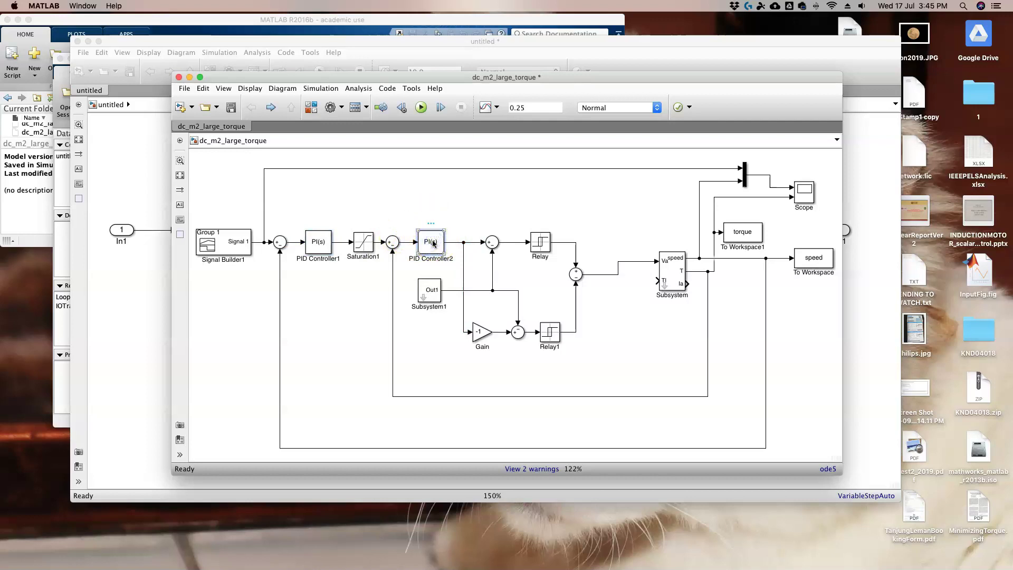
Check the proportional and integral gains of PID Controller2 and PID Controller1 in their block parameters.
double_click(432, 243)
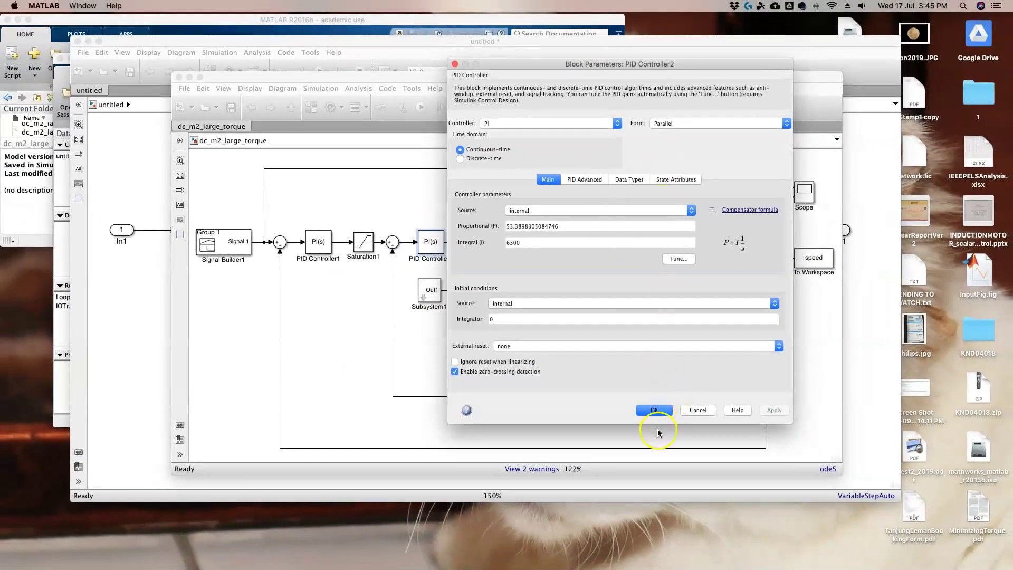
left_click(653, 415)
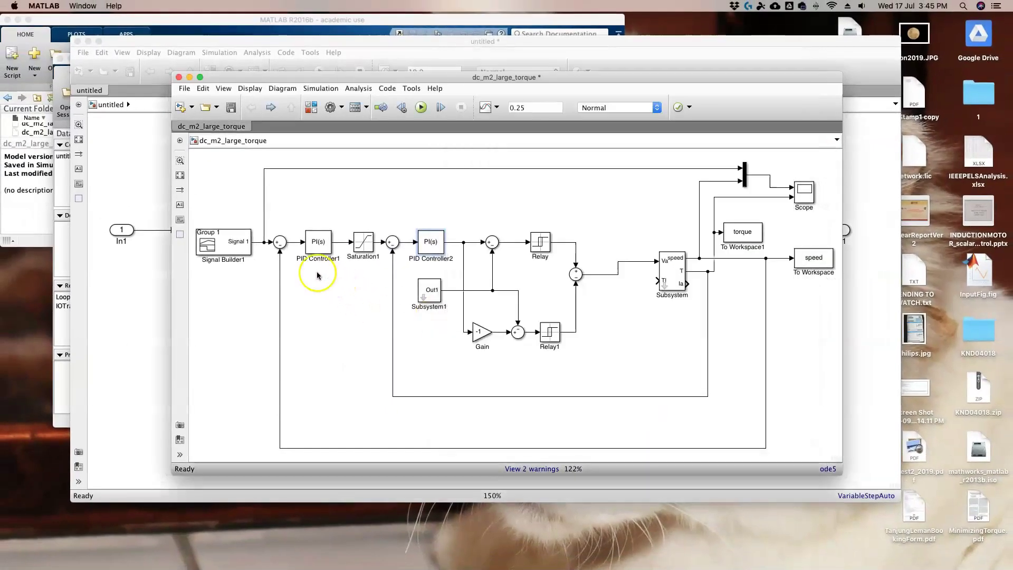
left_click(319, 247)
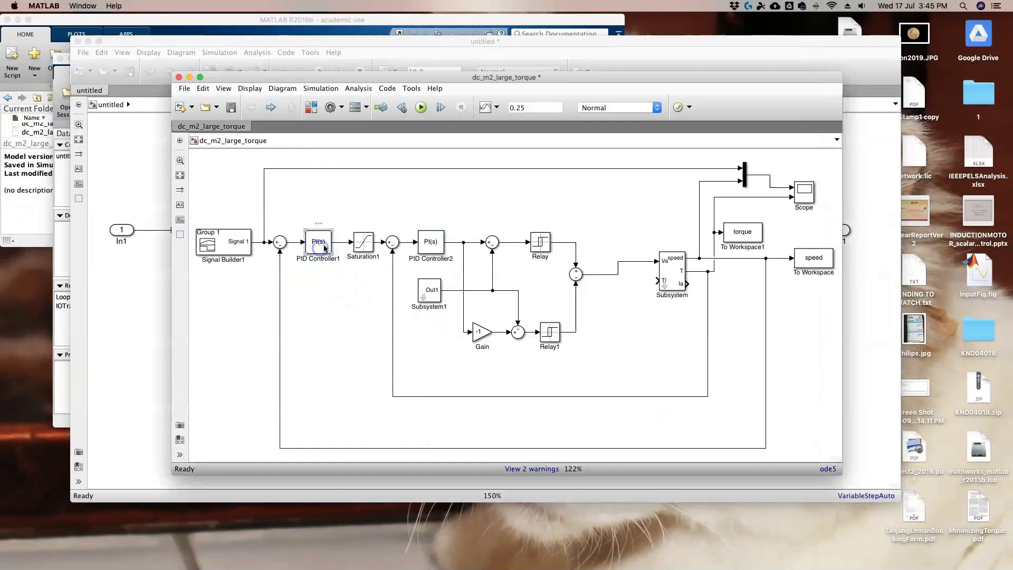
double_click(327, 246)
left_click(457, 245)
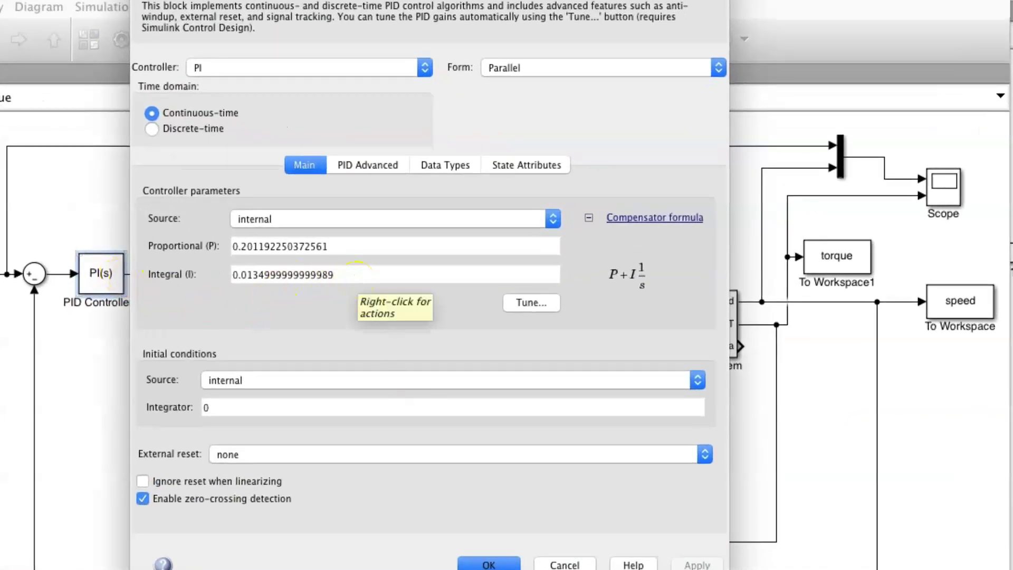
left_click(488, 564)
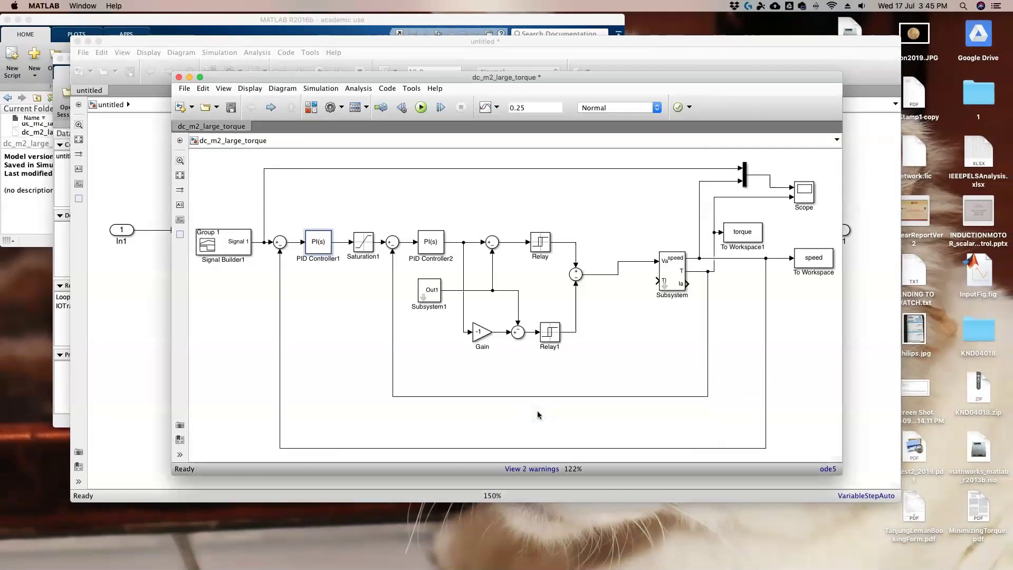
Run the dc_m2_large_torque simulation and open the Scope to view the speed and torque responses.
left_click(344, 316)
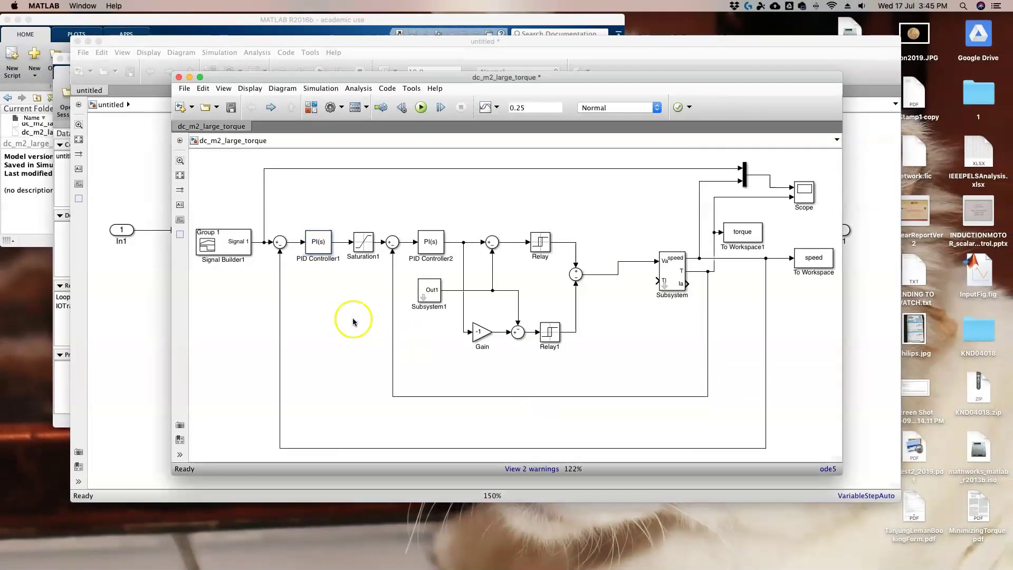
left_click(421, 107)
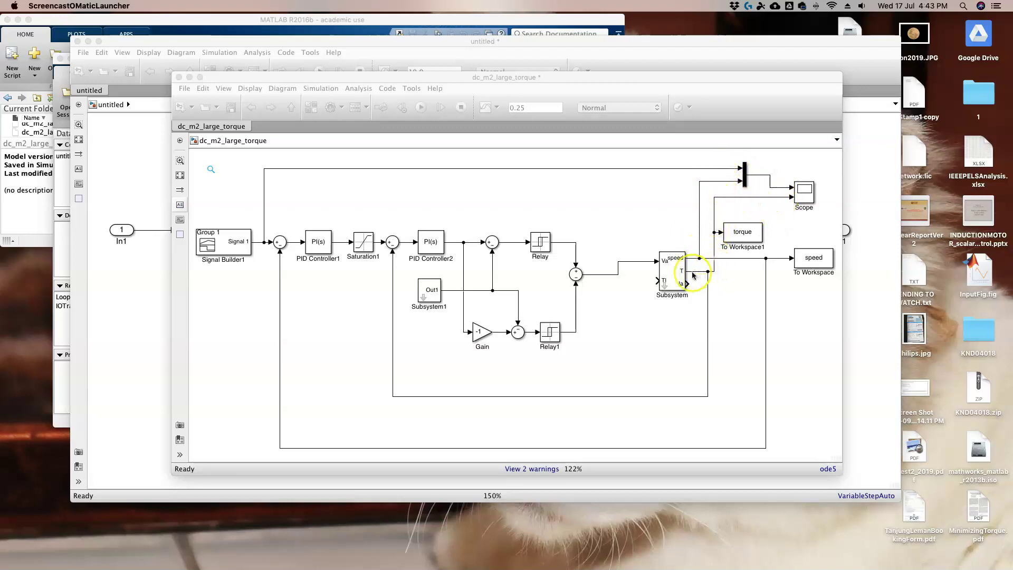
left_click(805, 196)
double_click(806, 197)
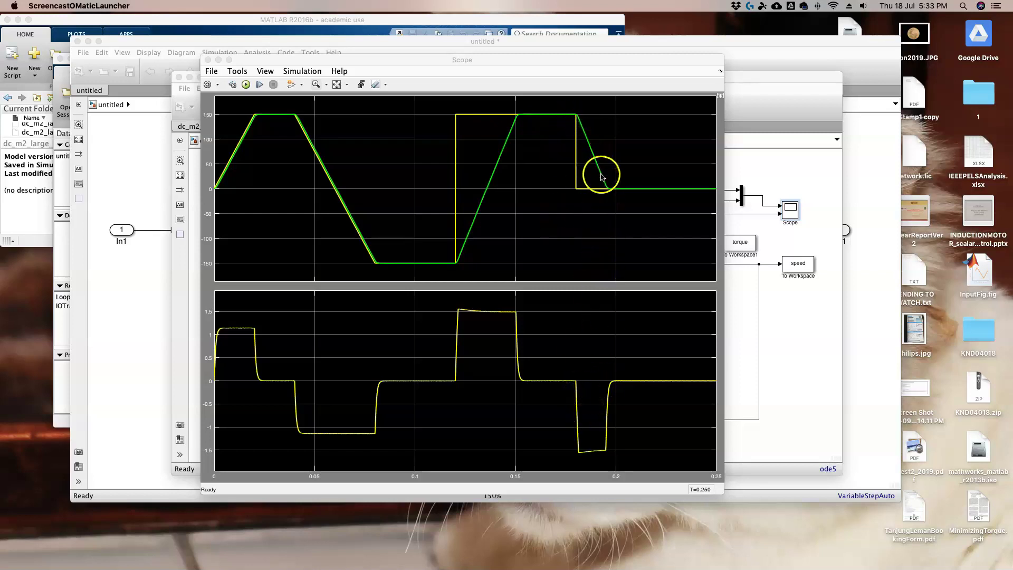
Zoom in on the torque ripple near 0.15 s in the lower Scope plot, and restore the full view.
left_click(607, 457)
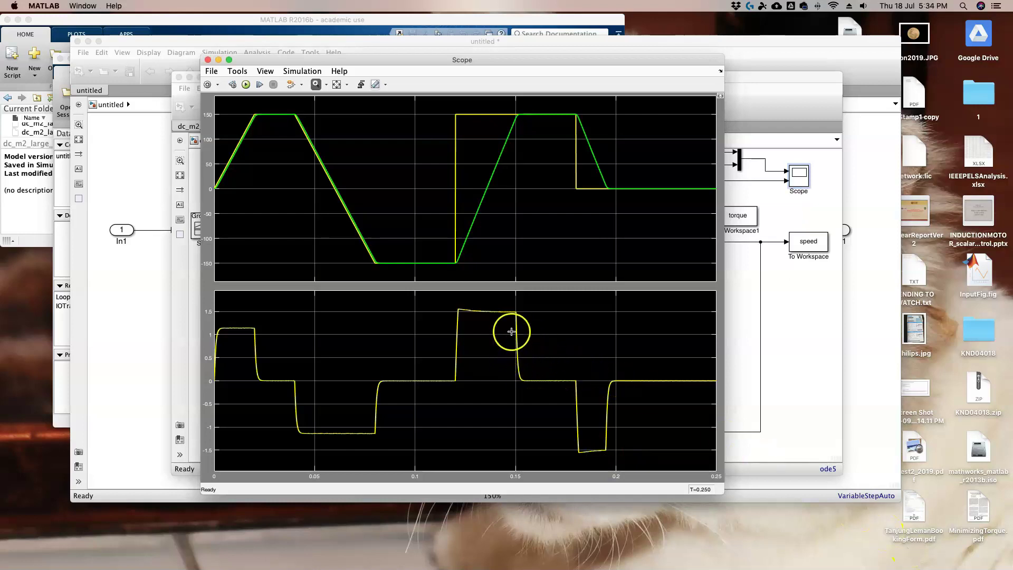
left_click_drag(507, 306, 519, 318)
left_click_drag(563, 358, 604, 373)
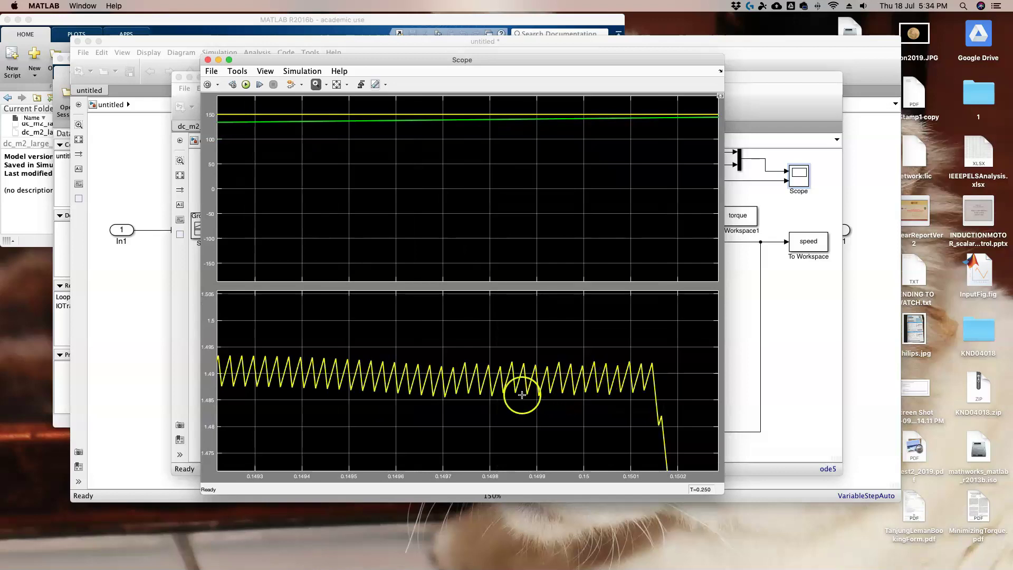
double_click(490, 402)
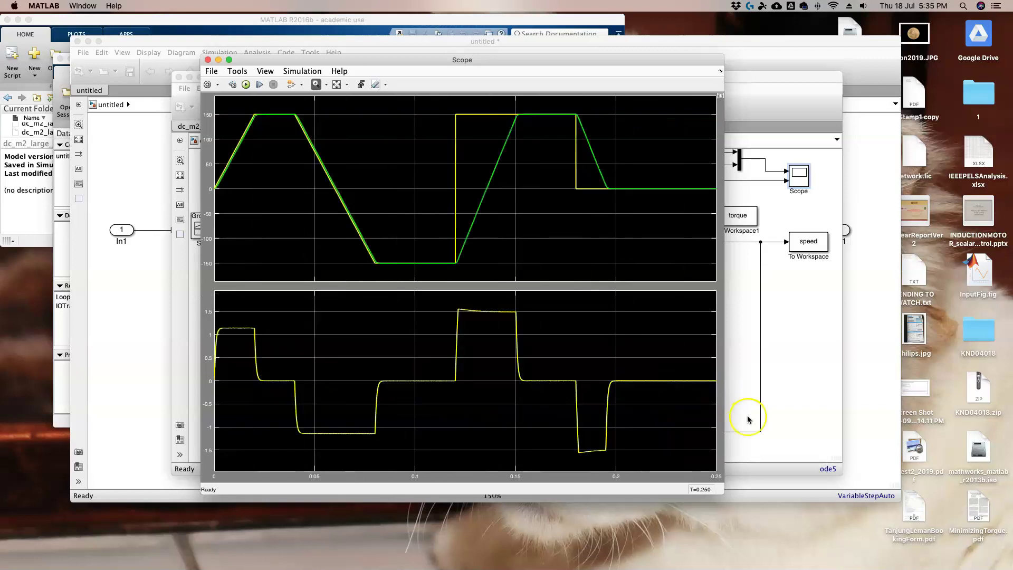